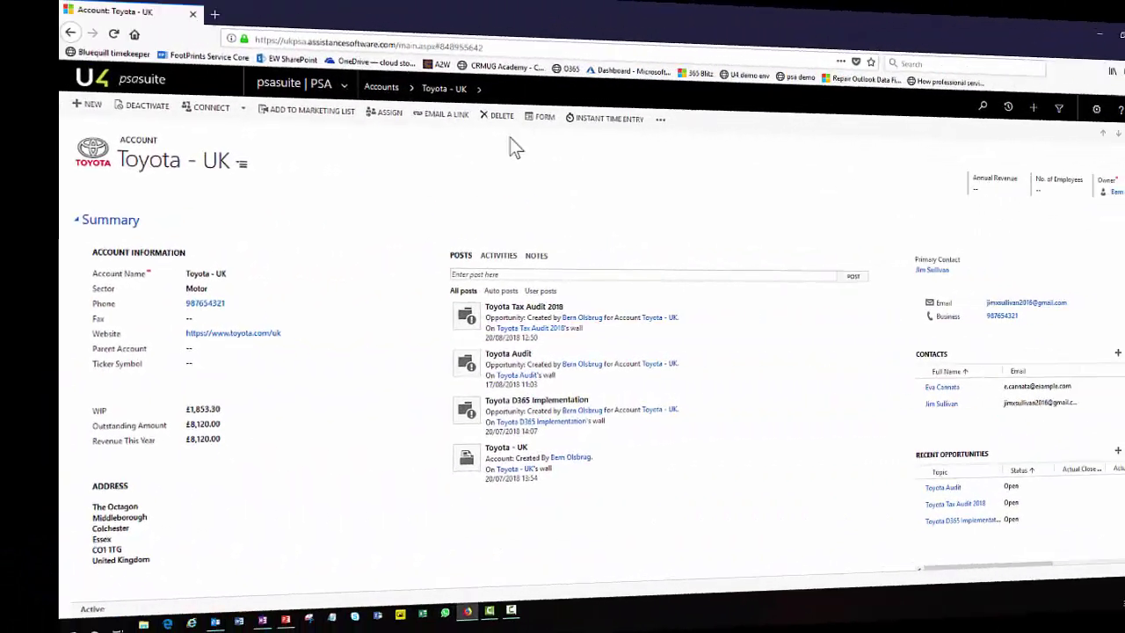
Step: Look through the Sales, Service, Marketing, HRM, Financials and PSA work areas to see which modules each one offers
{"action": "left_click", "coordinate": [260, 95]}
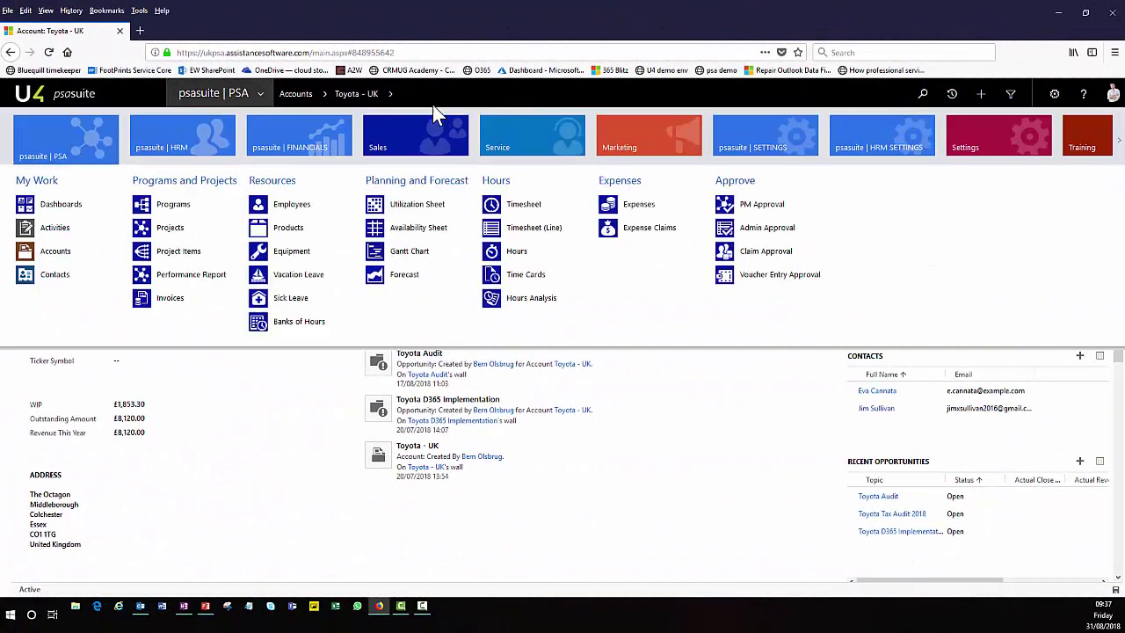
{"action": "mouse_move", "coordinate": [417, 142]}
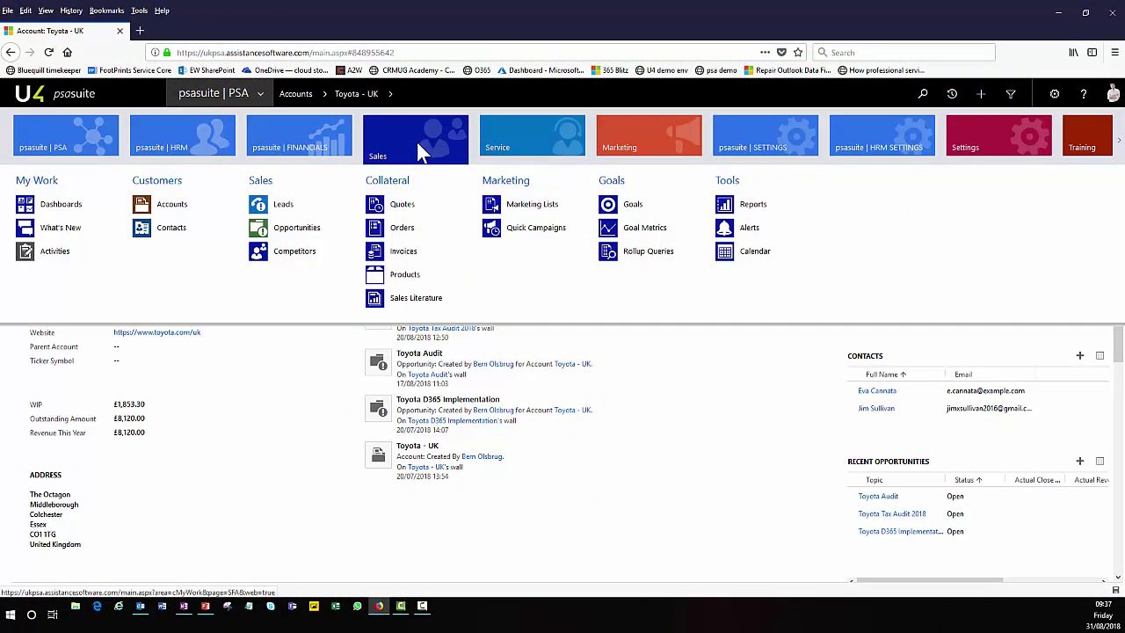
{"action": "mouse_move", "coordinate": [548, 144]}
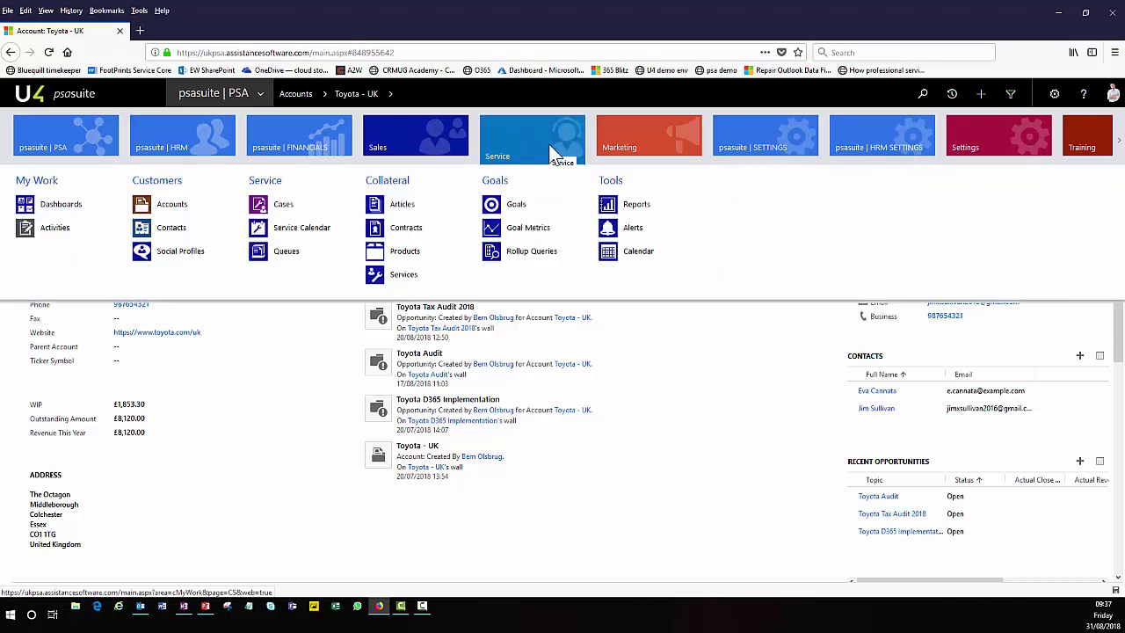
{"action": "mouse_move", "coordinate": [645, 148]}
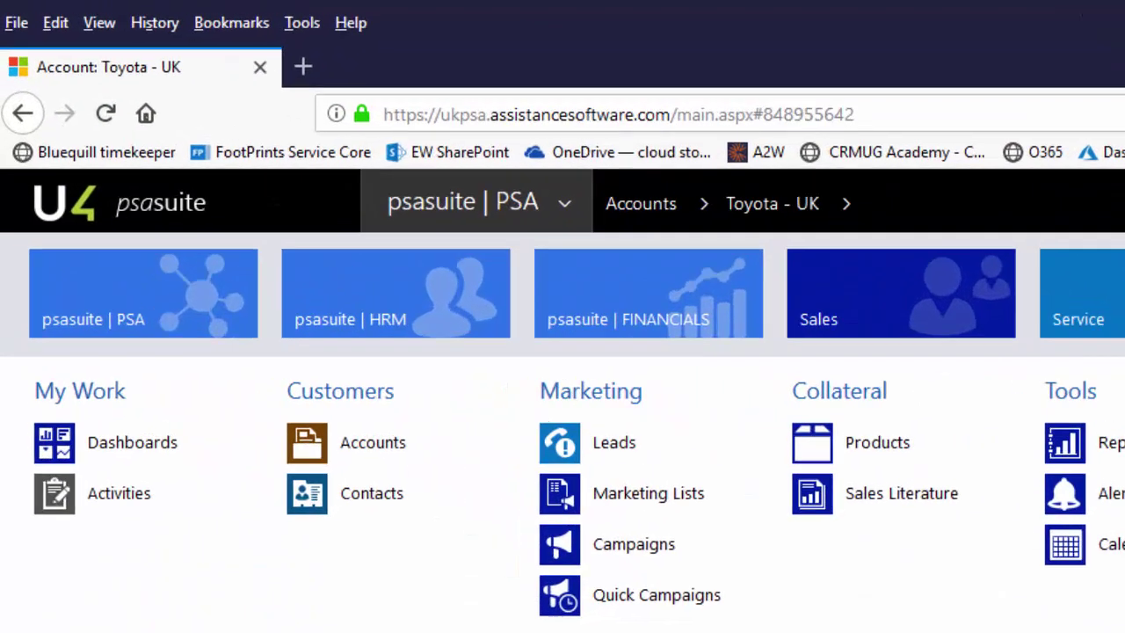
{"action": "mouse_move", "coordinate": [57, 152]}
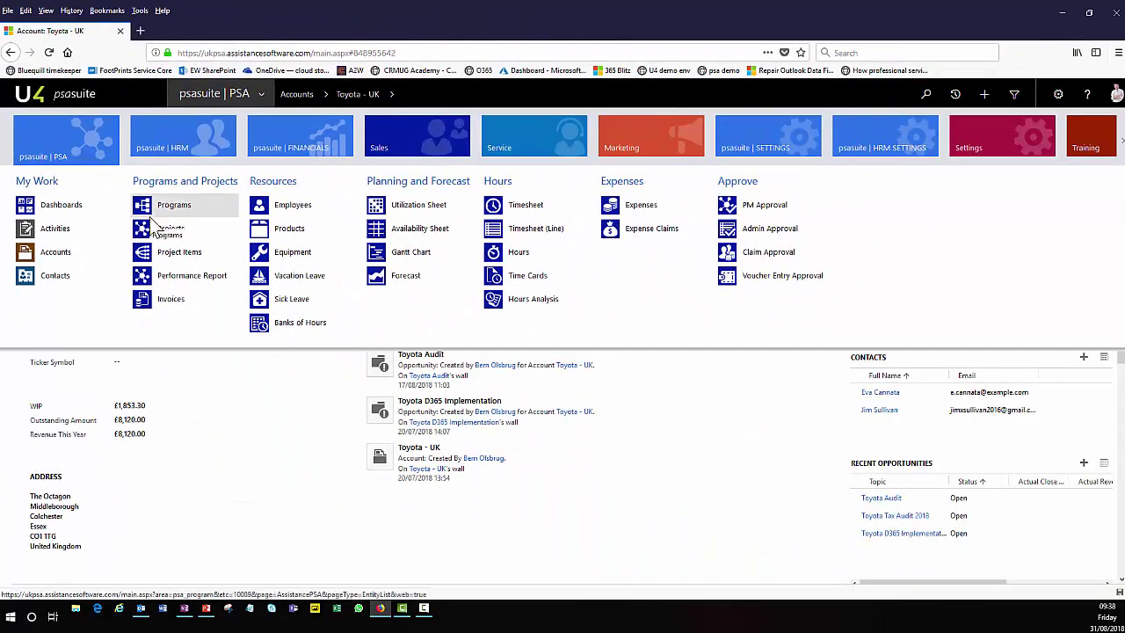
{"action": "left_click", "coordinate": [208, 141]}
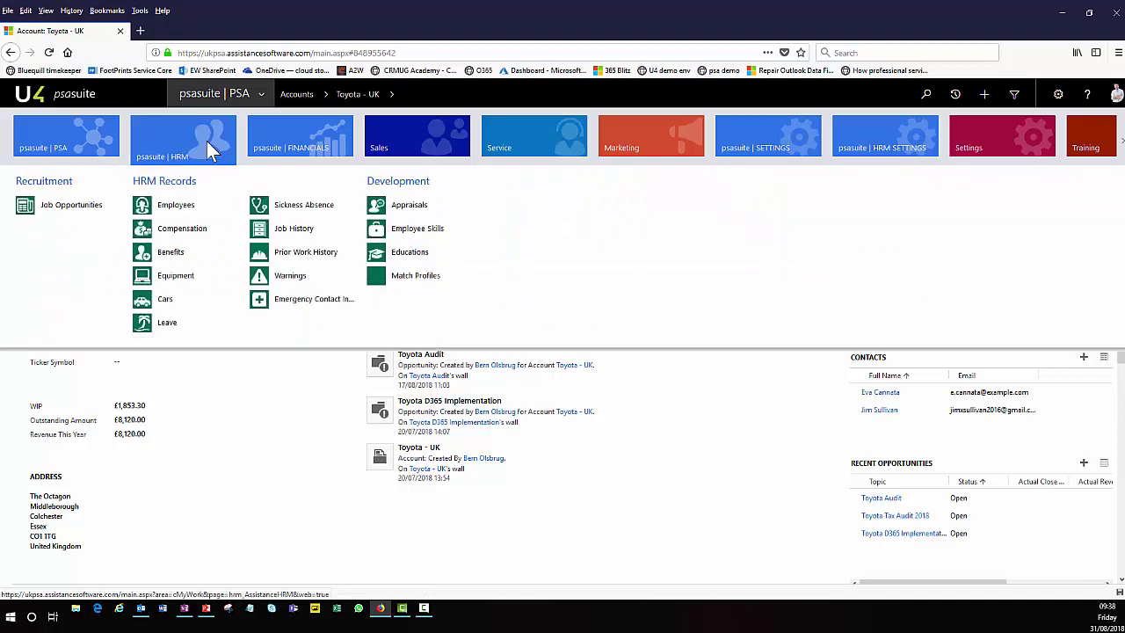
{"action": "left_click", "coordinate": [322, 136]}
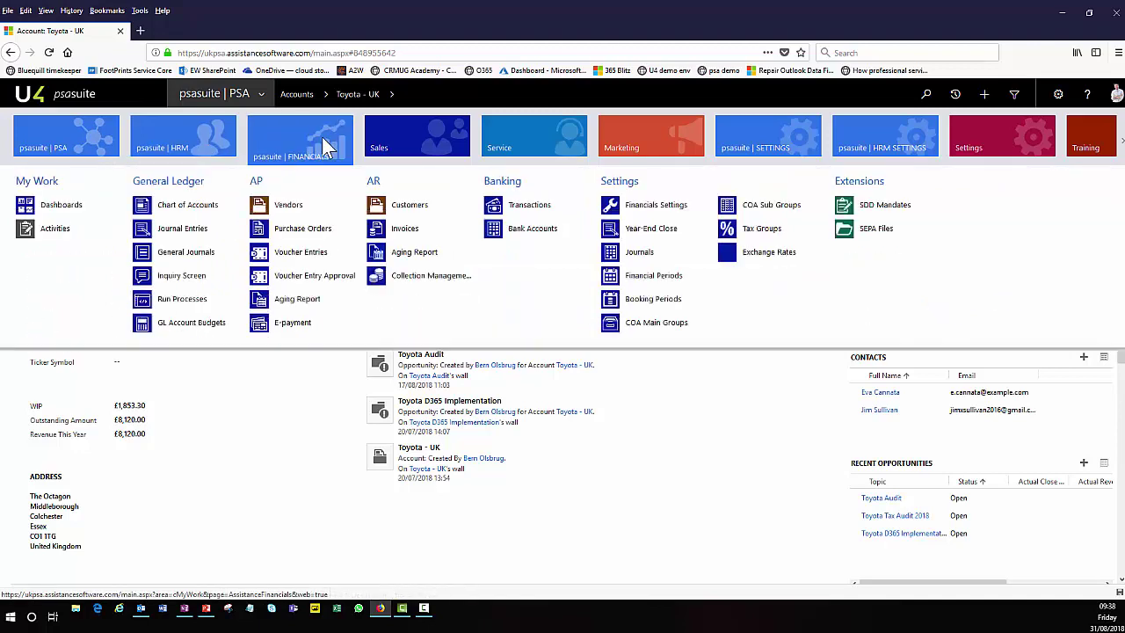
{"action": "left_click", "coordinate": [70, 142]}
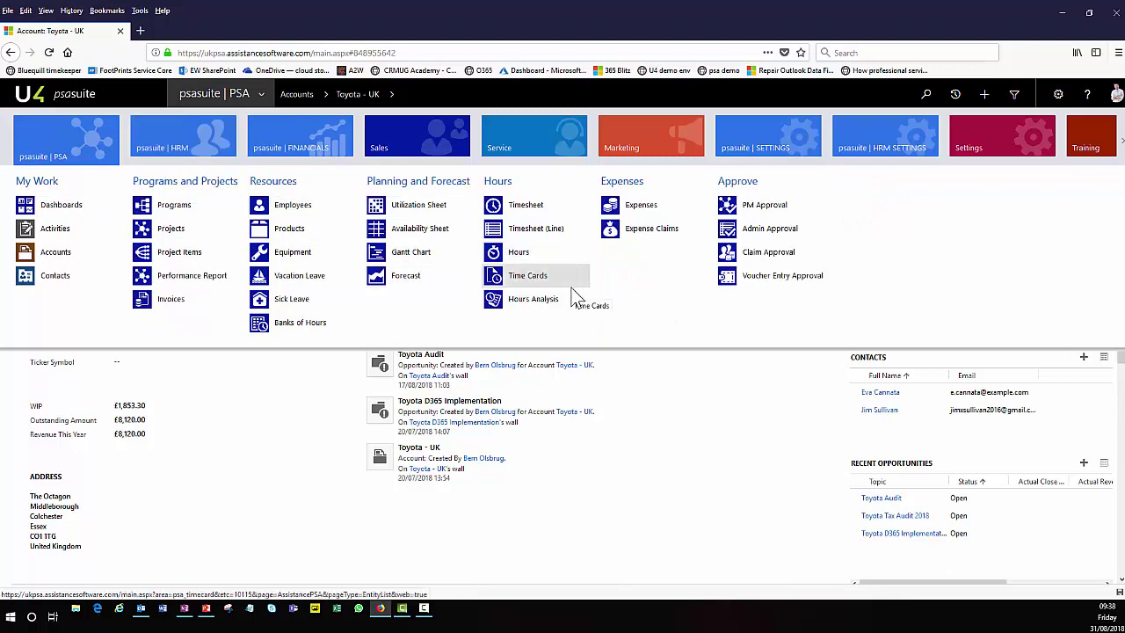
{"action": "left_click", "coordinate": [315, 387]}
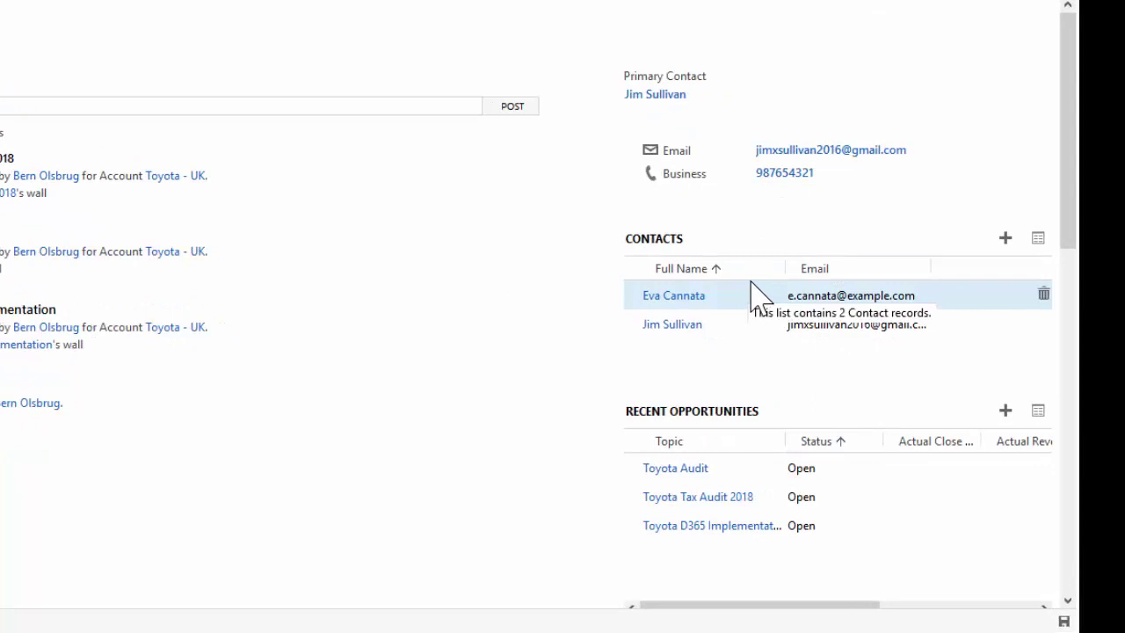
Step: Review the account's related records, and examine the Toyota Tax Audit 2018 opportunity with its stakeholders, competitors and projects
{"action": "scroll", "coordinate": [754, 330], "scroll_direction": "down", "scroll_amount": 5}
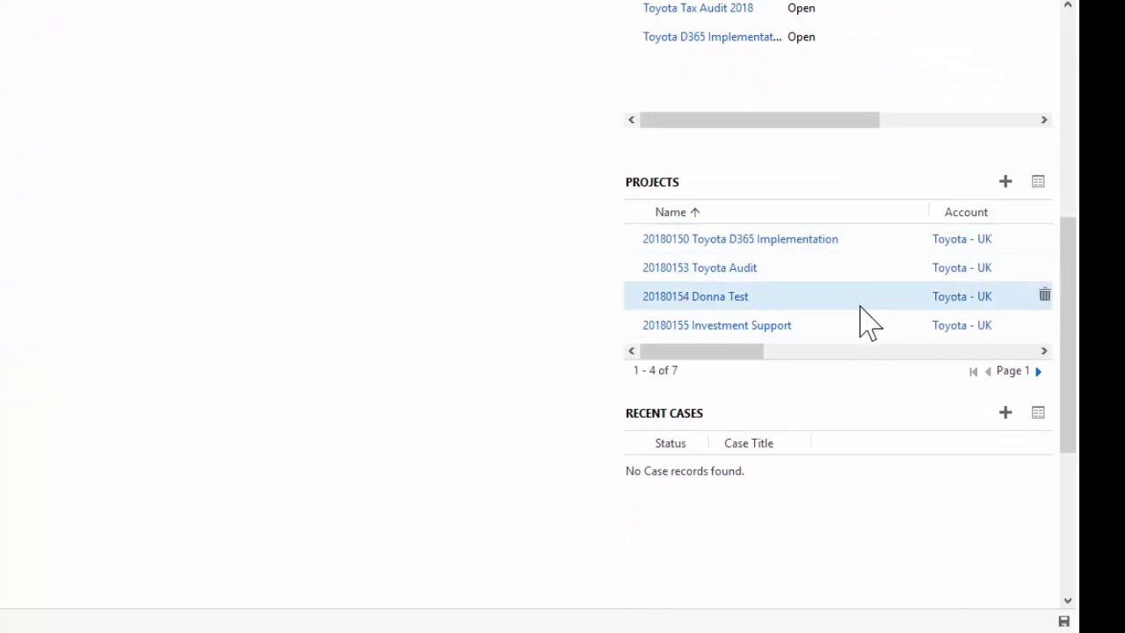
{"action": "scroll", "coordinate": [868, 326], "scroll_direction": "up", "scroll_amount": 3}
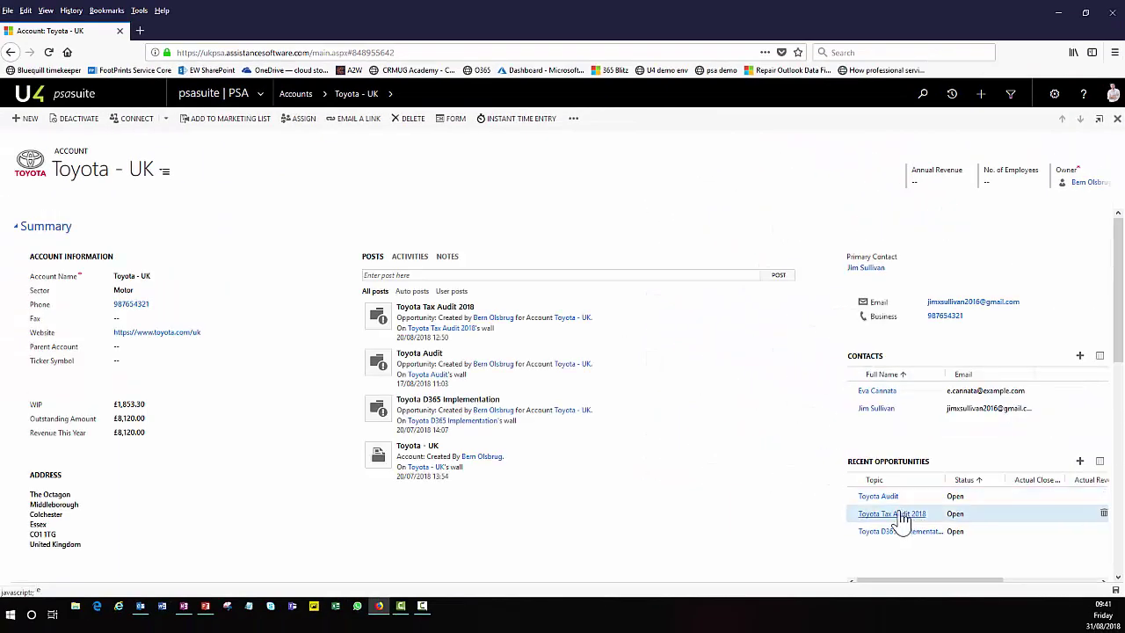
{"action": "left_click", "coordinate": [900, 515]}
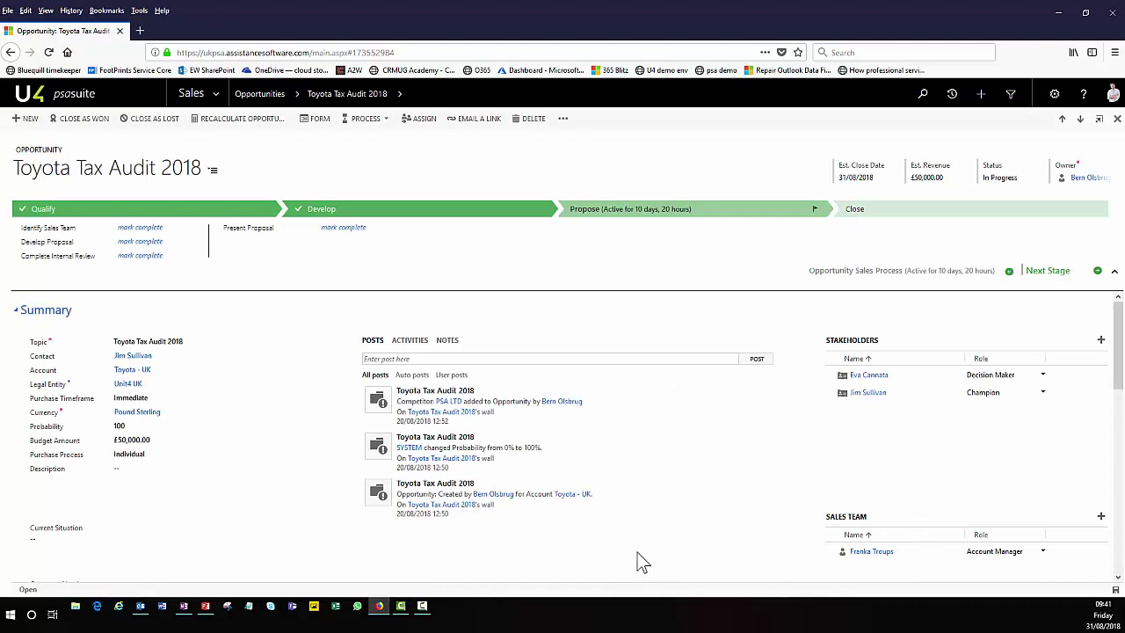
{"action": "scroll", "coordinate": [648, 538], "scroll_direction": "down", "scroll_amount": 3}
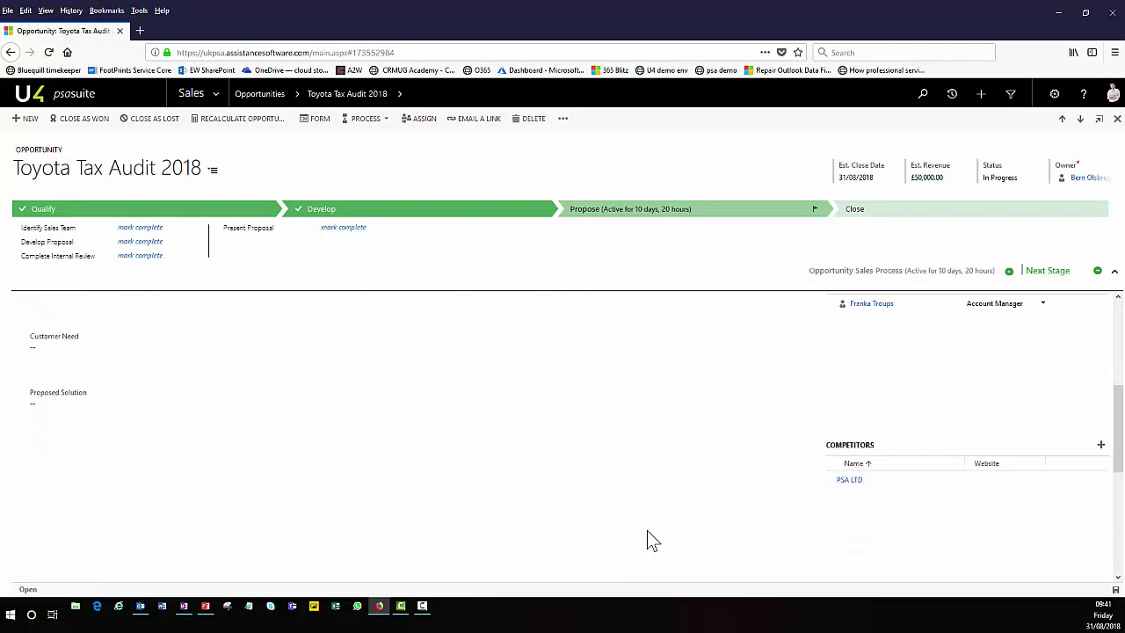
{"action": "scroll", "coordinate": [647, 531], "scroll_direction": "down", "scroll_amount": 3}
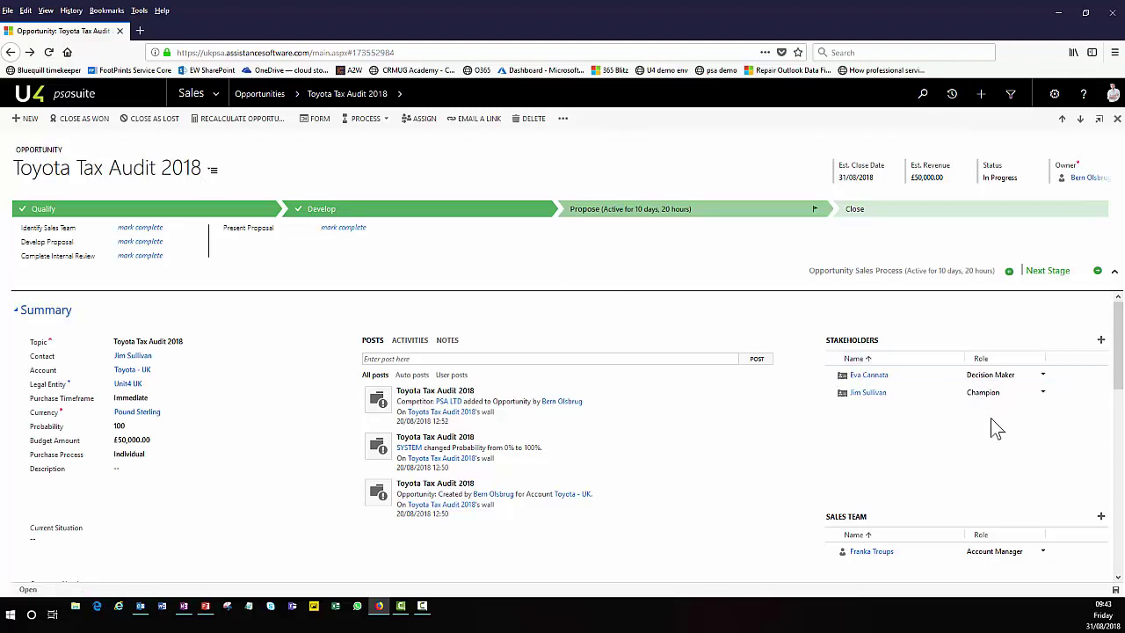
{"action": "scroll", "coordinate": [994, 430], "scroll_direction": "down", "scroll_amount": 2}
{"action": "scroll", "coordinate": [1076, 483], "scroll_direction": "down", "scroll_amount": 3}
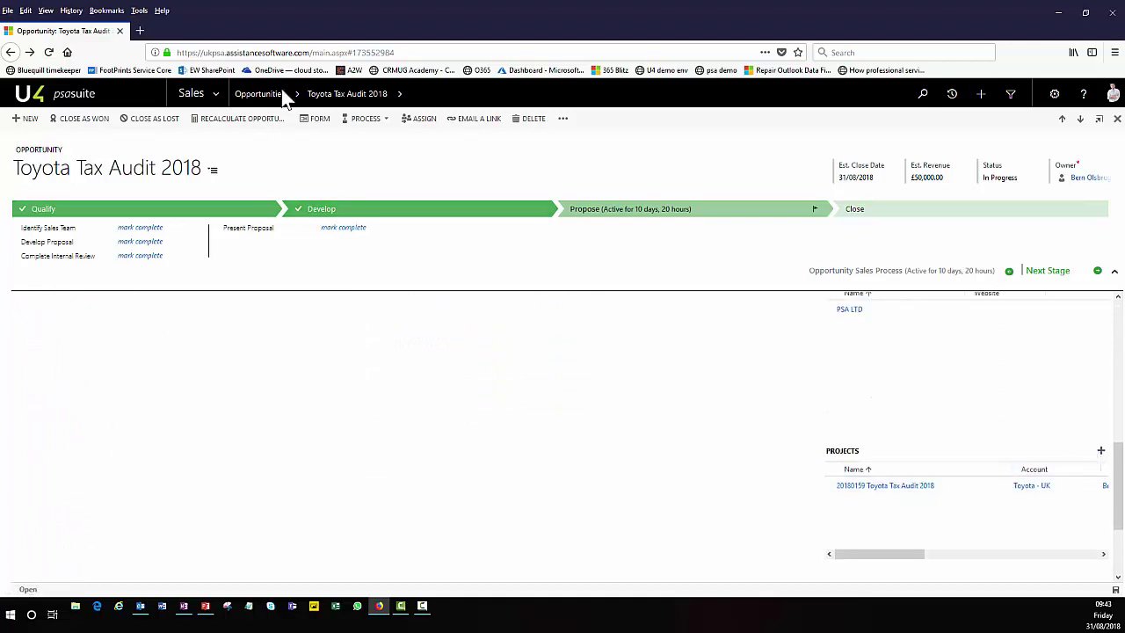
Step: Start a new project in the PSA area and name it Toyota Investment Requirement 2018
{"action": "left_click", "coordinate": [216, 93]}
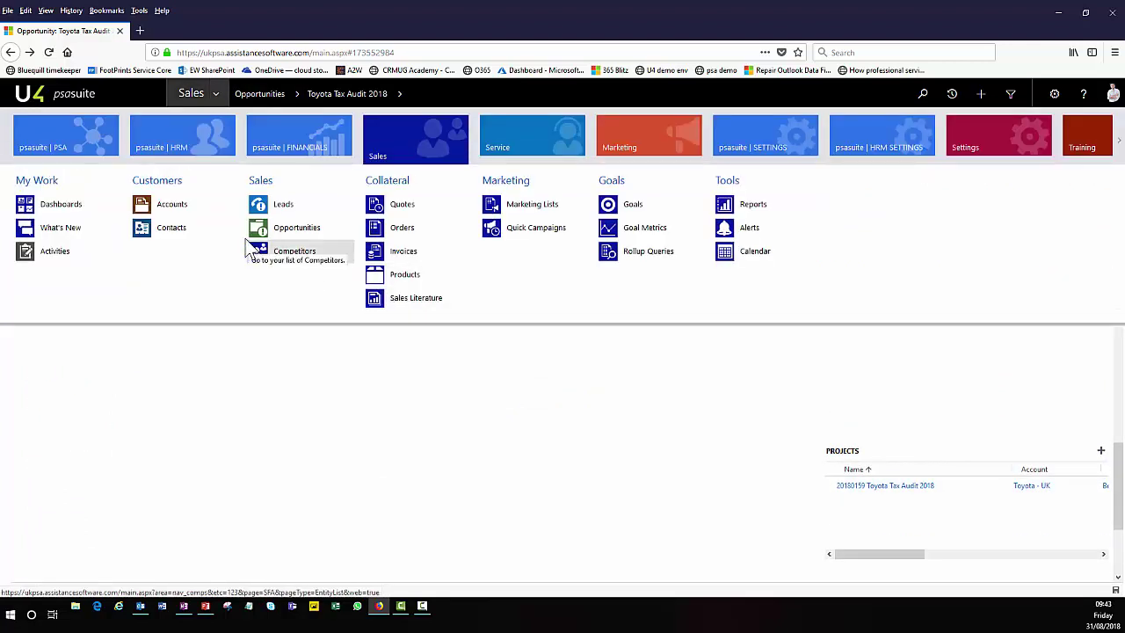
{"action": "left_click", "coordinate": [88, 140]}
{"action": "left_click", "coordinate": [26, 121]}
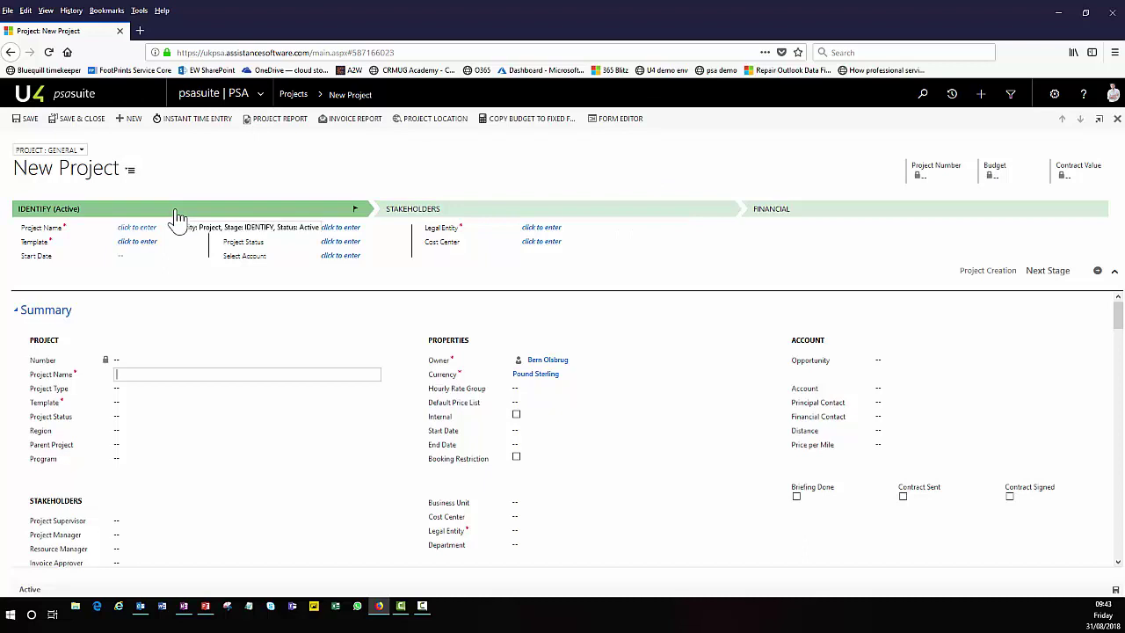
{"action": "left_click", "coordinate": [138, 228]}
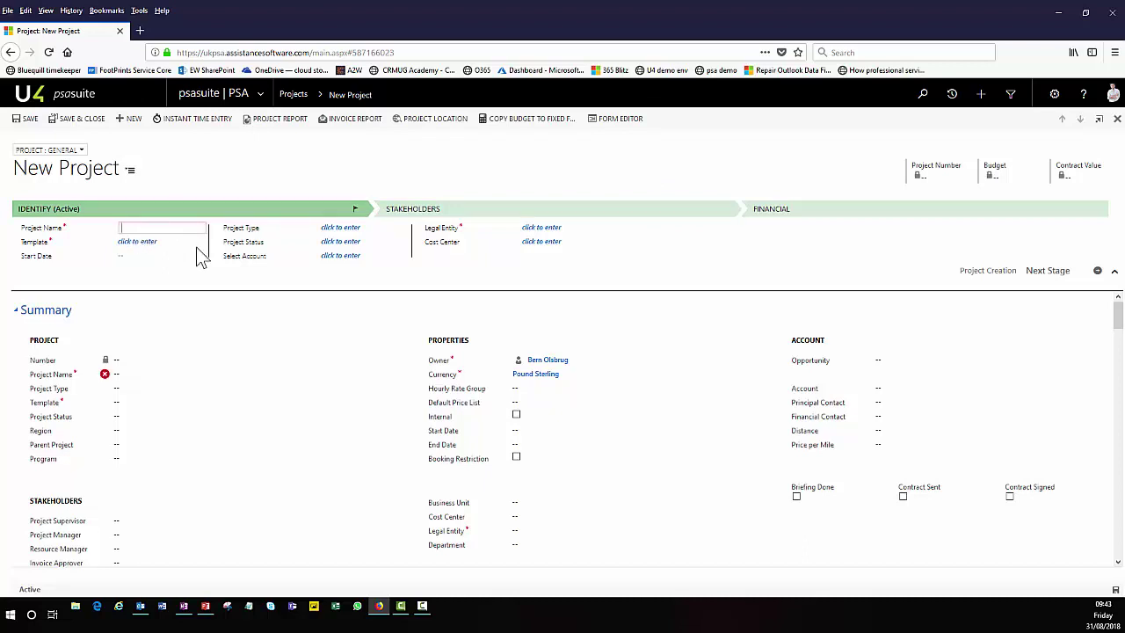
{"action": "type", "text": "estment Requirement 2018"}
Step: Set the new project's template to Standard Consultancy and its project type to Consultancy
{"action": "left_click", "coordinate": [174, 247]}
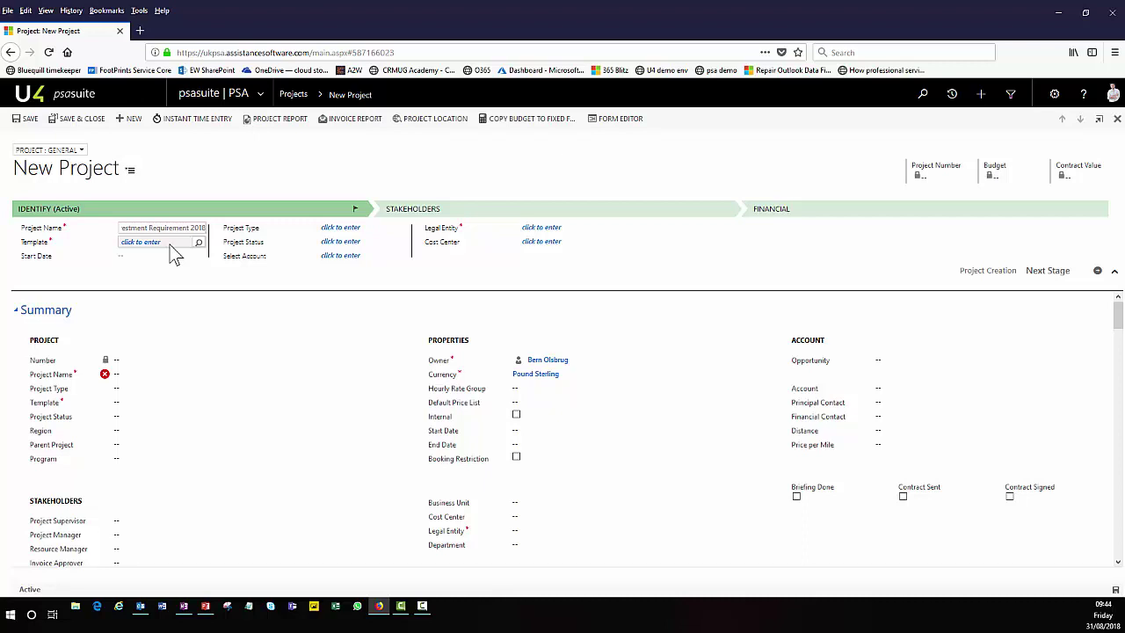
{"action": "left_click", "coordinate": [201, 245]}
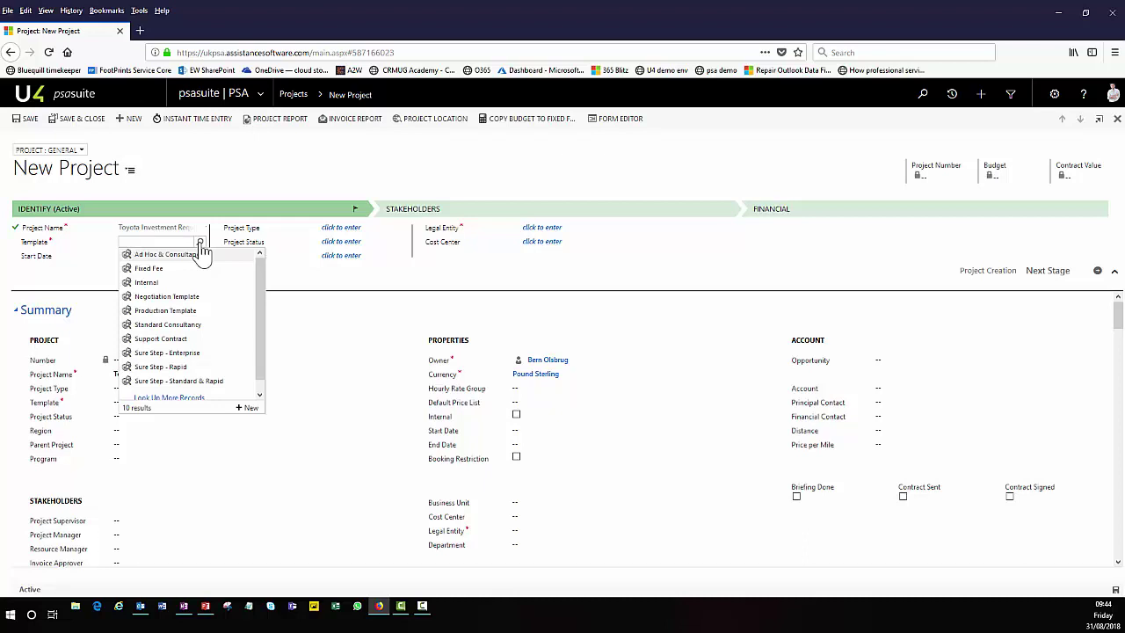
{"action": "left_click", "coordinate": [156, 325]}
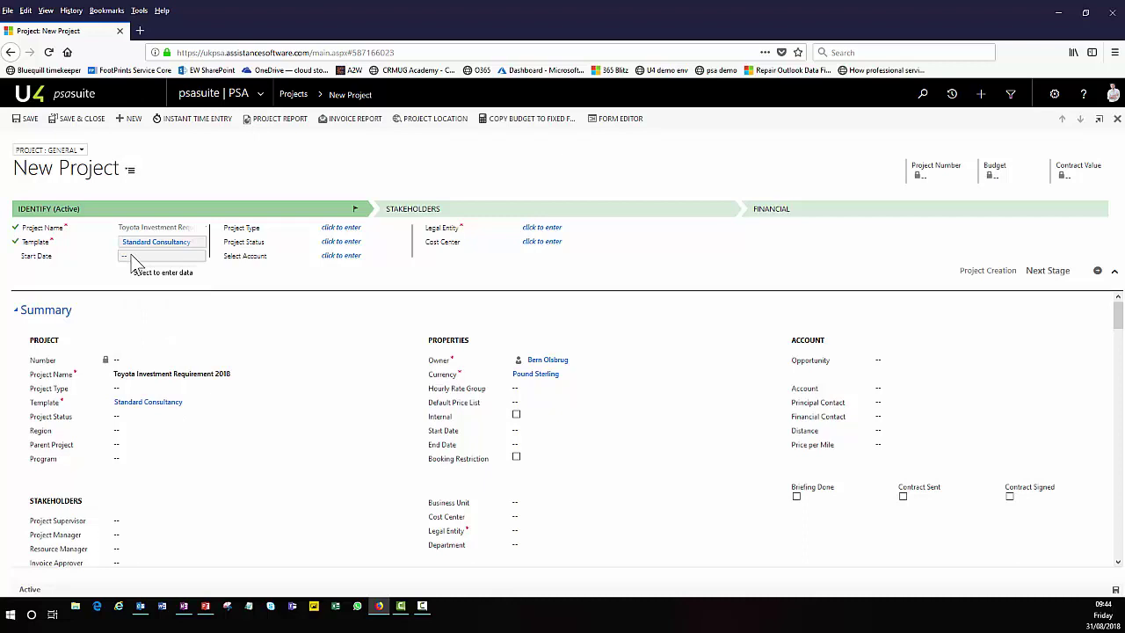
{"action": "left_click", "coordinate": [401, 236]}
{"action": "left_click", "coordinate": [404, 231]}
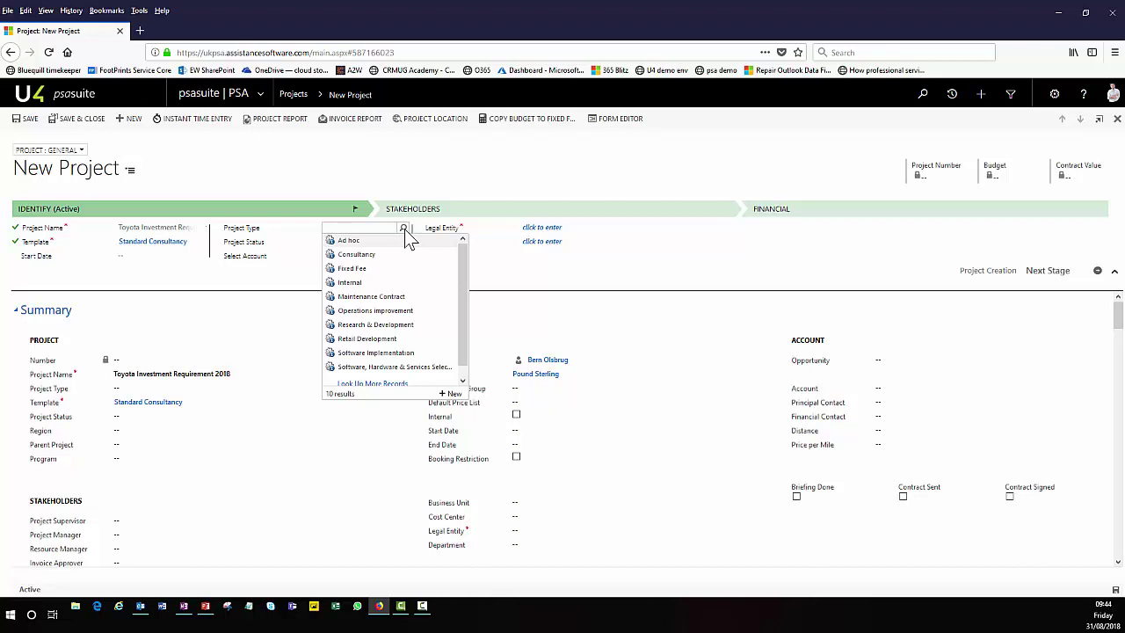
{"action": "left_click", "coordinate": [356, 255]}
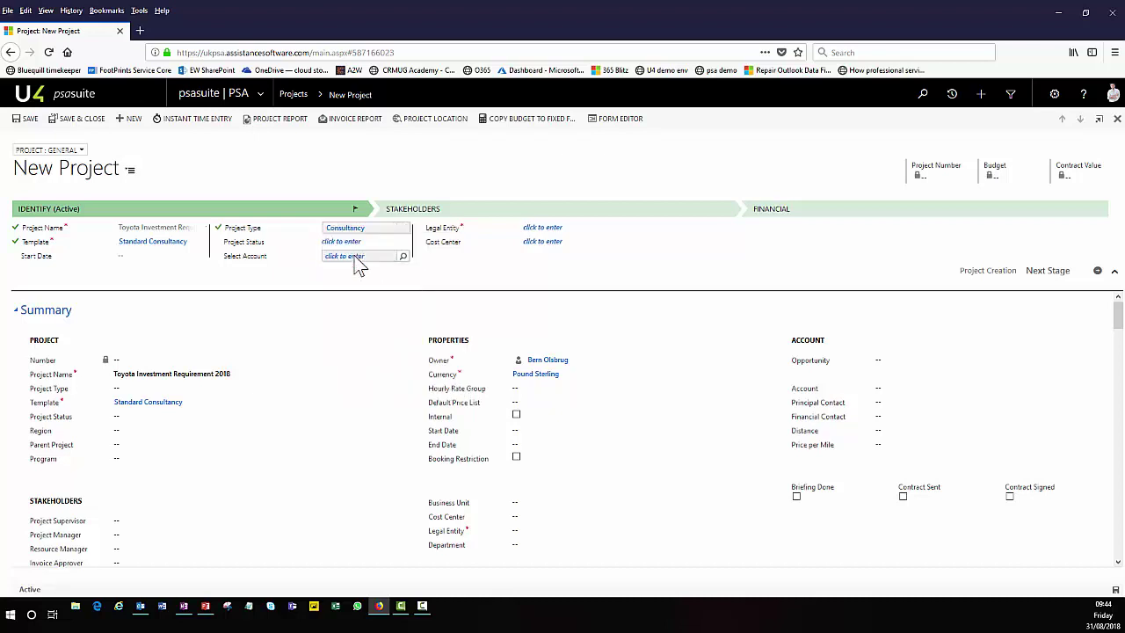
Step: Assign the Toyota - UK account and the Unit4 UK legal entity to the project, and save it
{"action": "left_click", "coordinate": [357, 256]}
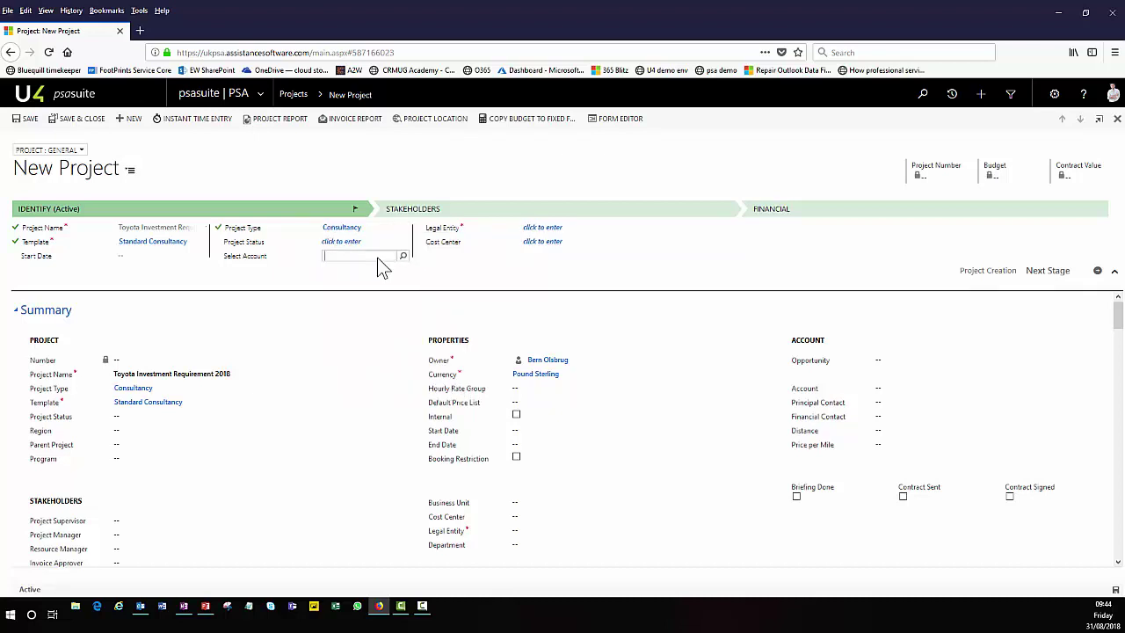
{"action": "type", "text": "toyota"}
{"action": "left_click", "coordinate": [607, 239]}
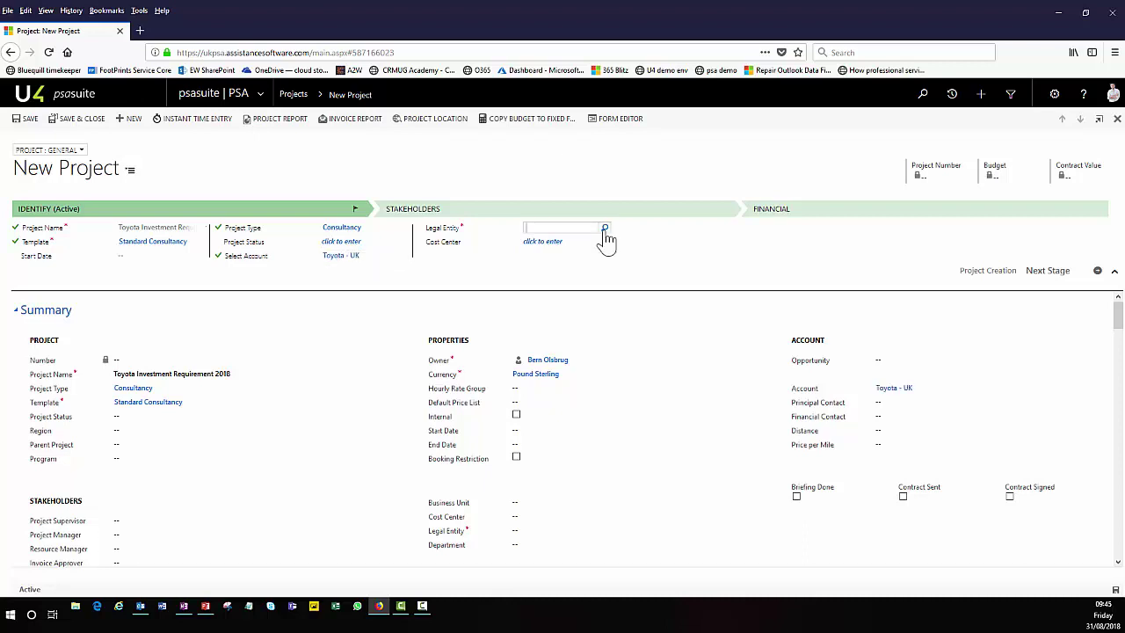
{"action": "left_click", "coordinate": [605, 230]}
{"action": "left_click", "coordinate": [562, 244]}
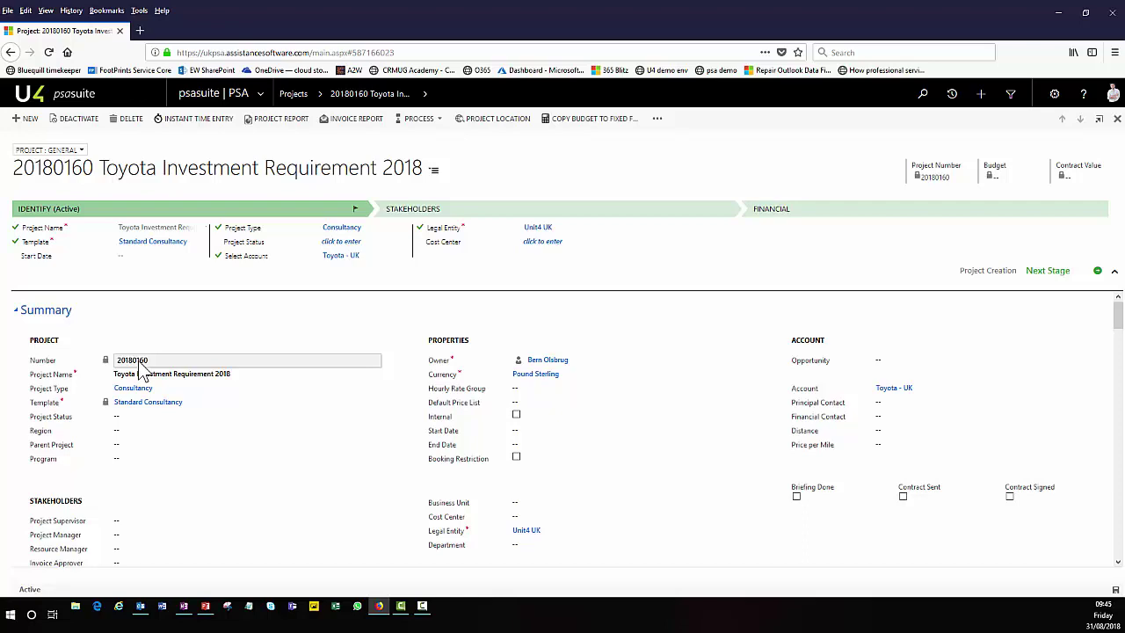
Step: Link the project to the Toyota Tax Audit 2018 opportunity
{"action": "scroll", "coordinate": [237, 460], "scroll_direction": "down", "scroll_amount": 2}
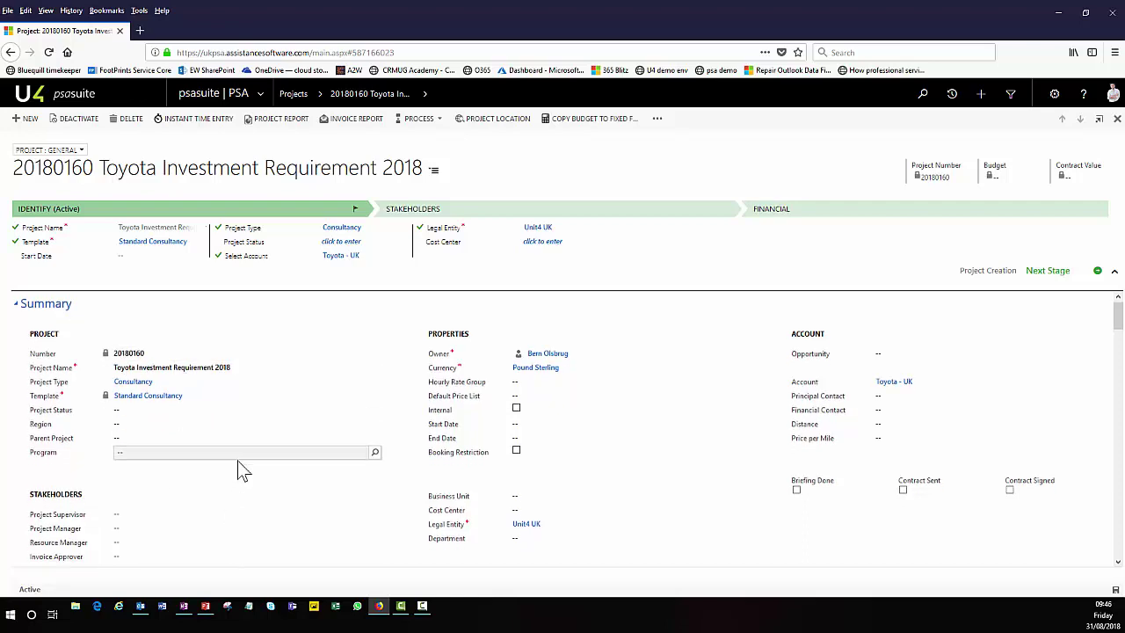
{"action": "scroll", "coordinate": [237, 461], "scroll_direction": "up", "scroll_amount": 2}
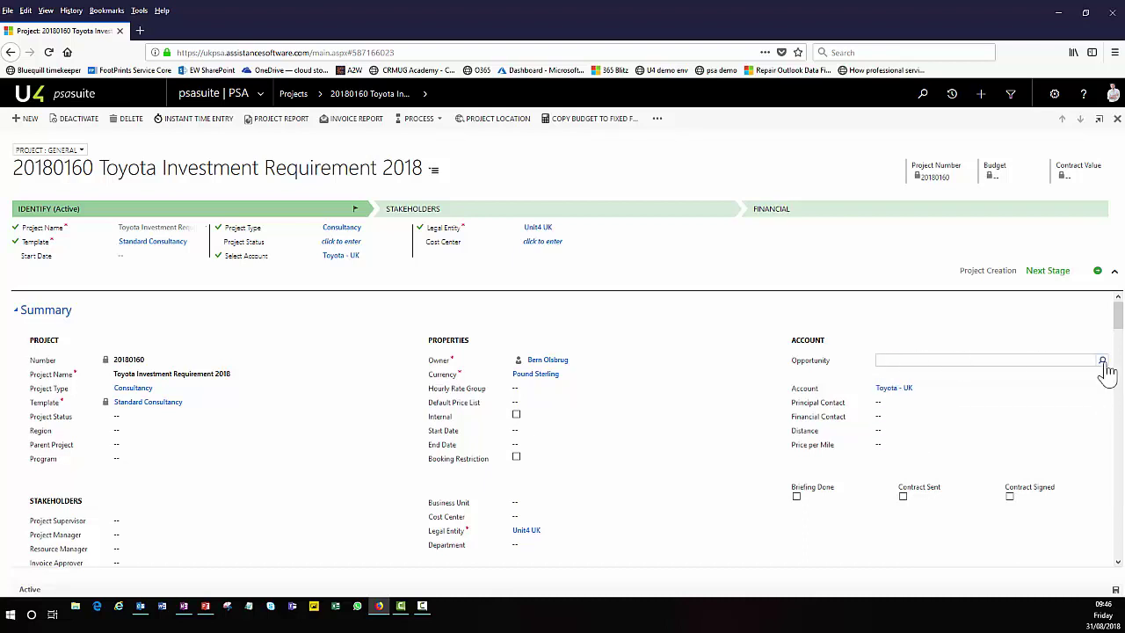
{"action": "left_click", "coordinate": [1104, 364]}
Step: Examine the project items under Details with the Item Group column widened, and the budget figures under Financial
{"action": "left_click", "coordinate": [433, 170]}
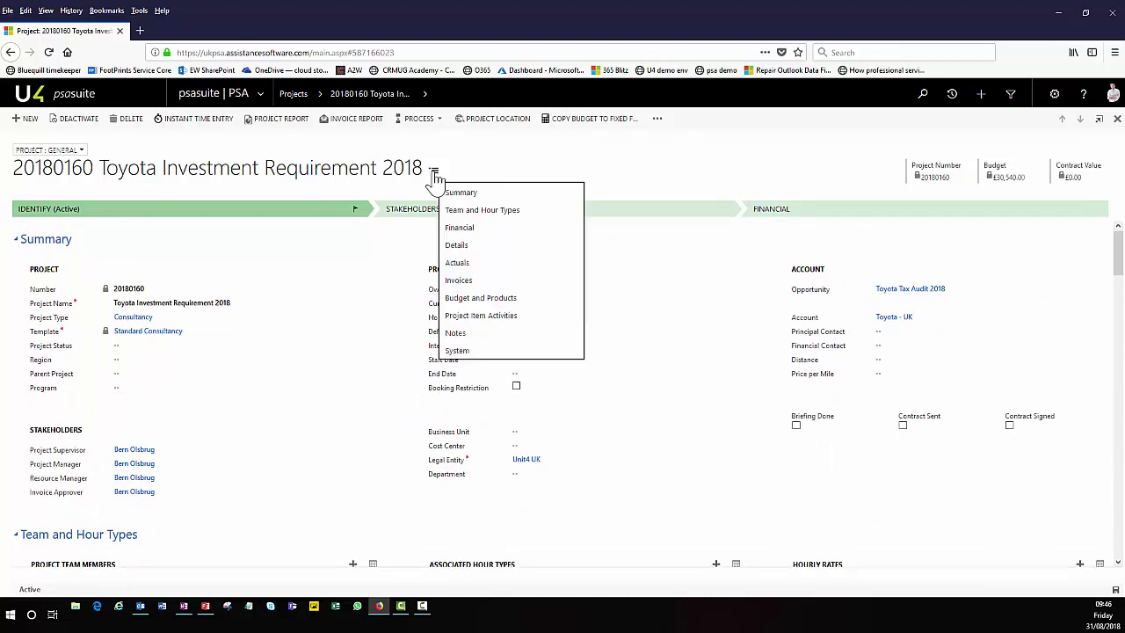
{"action": "left_click", "coordinate": [475, 249]}
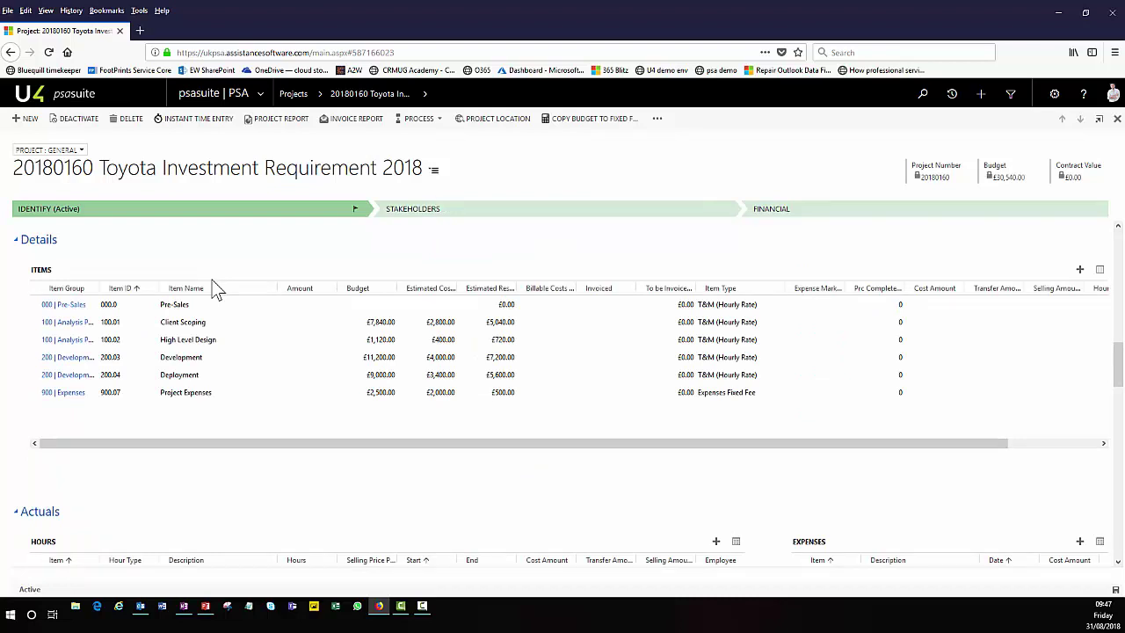
{"action": "left_click", "coordinate": [112, 304]}
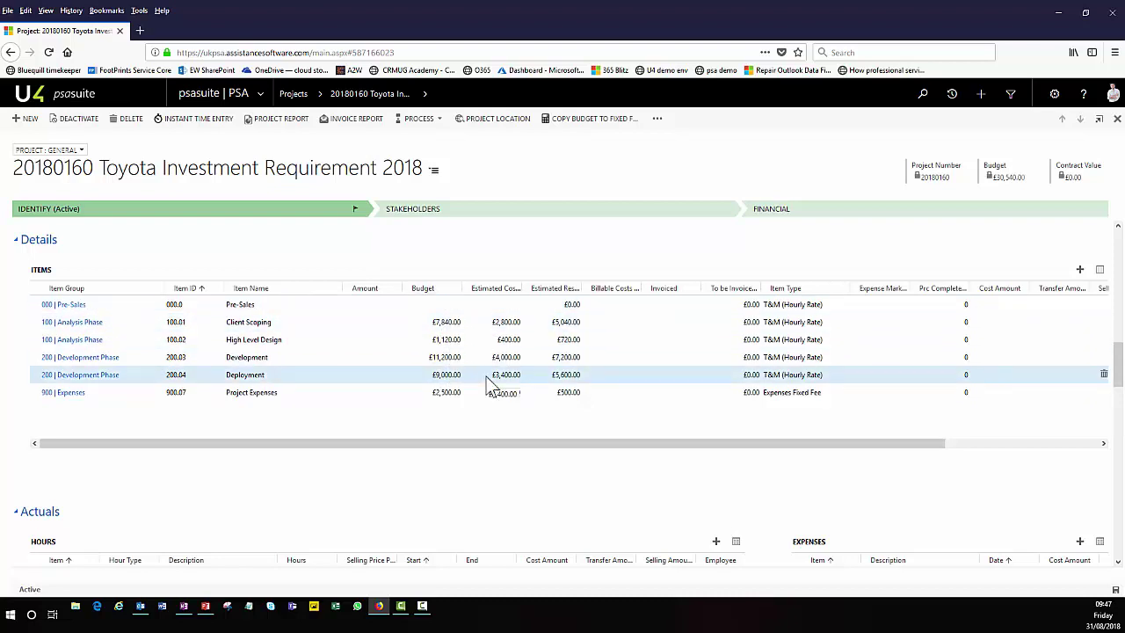
{"action": "scroll", "coordinate": [486, 377], "scroll_direction": "up", "scroll_amount": 3}
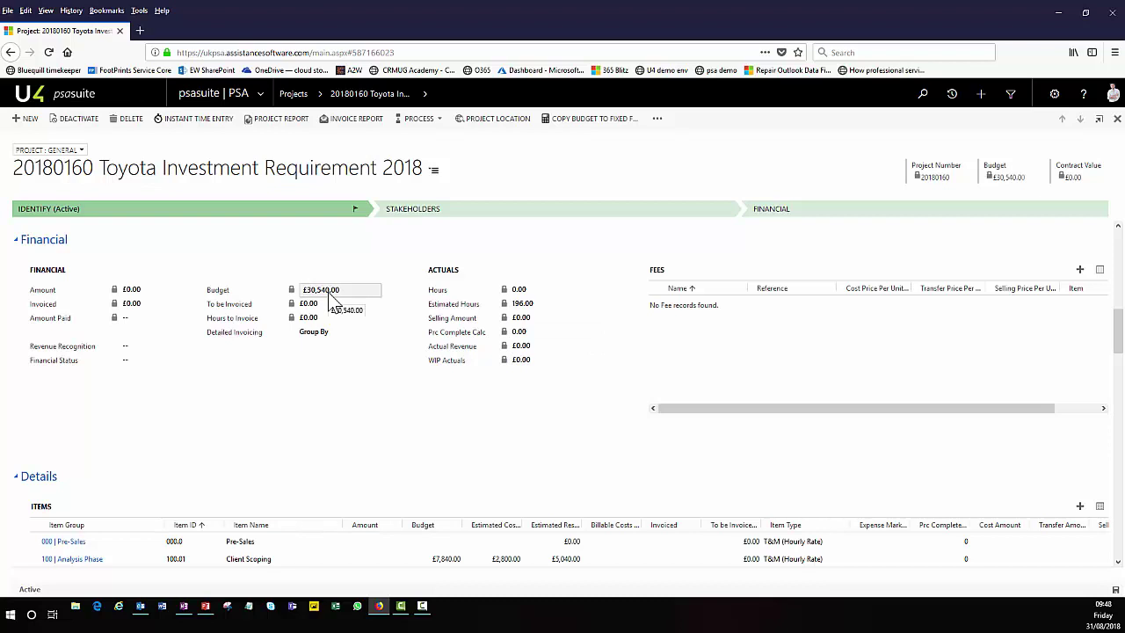
Step: Open the project's budget and examine the Client Scoping lines, including the Scope Session type and quantity
{"action": "left_click", "coordinate": [425, 93]}
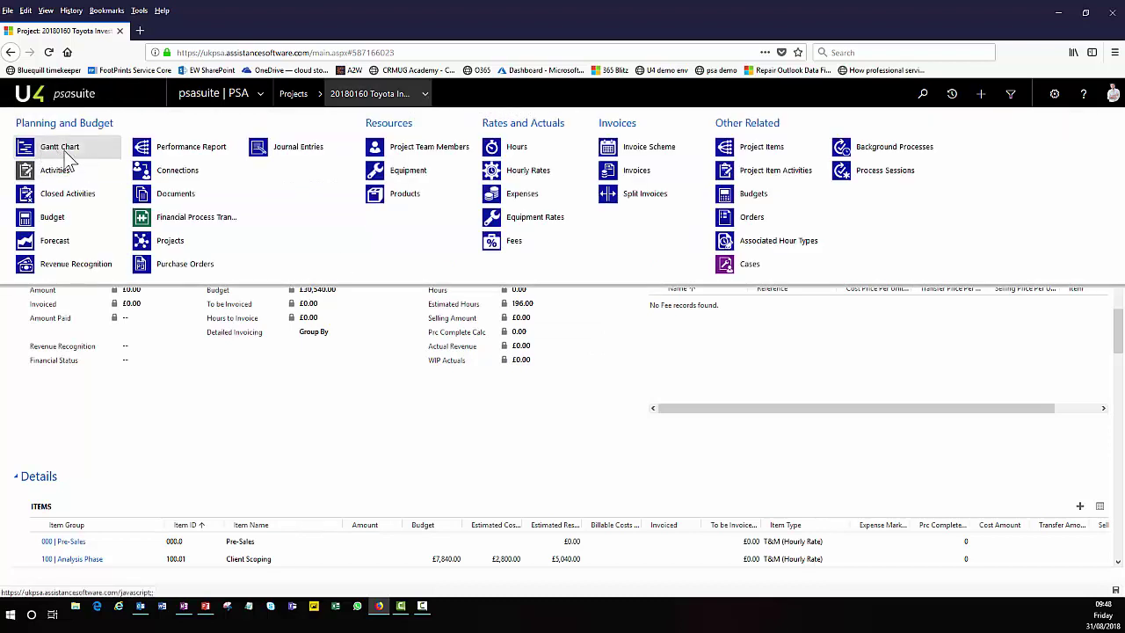
{"action": "left_click", "coordinate": [57, 225]}
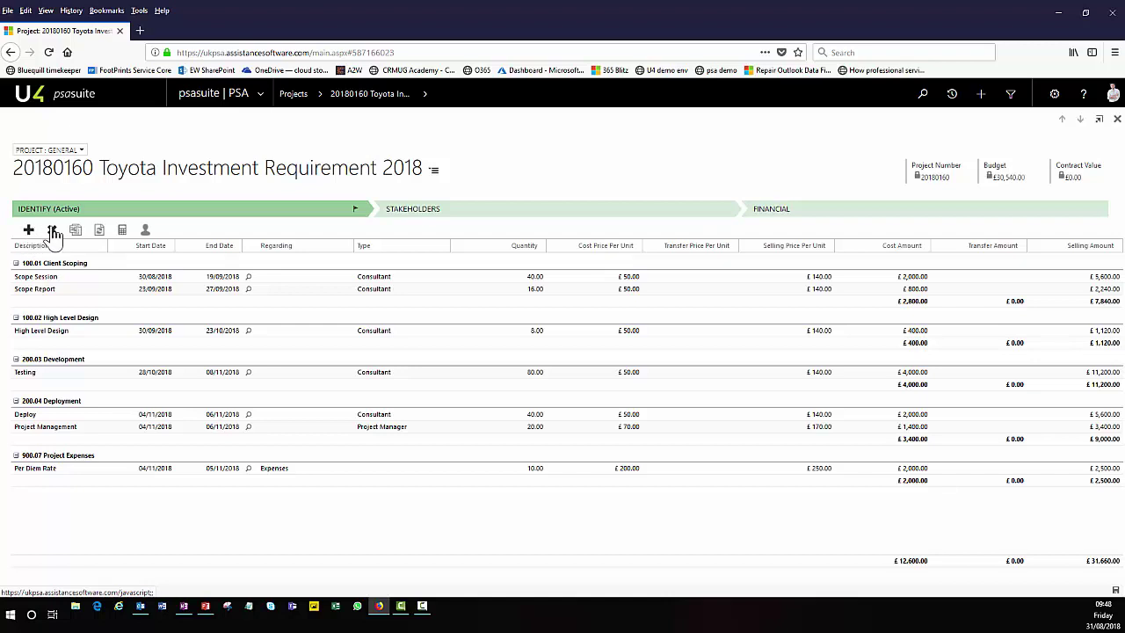
{"action": "left_click", "coordinate": [356, 278]}
{"action": "left_click", "coordinate": [532, 278]}
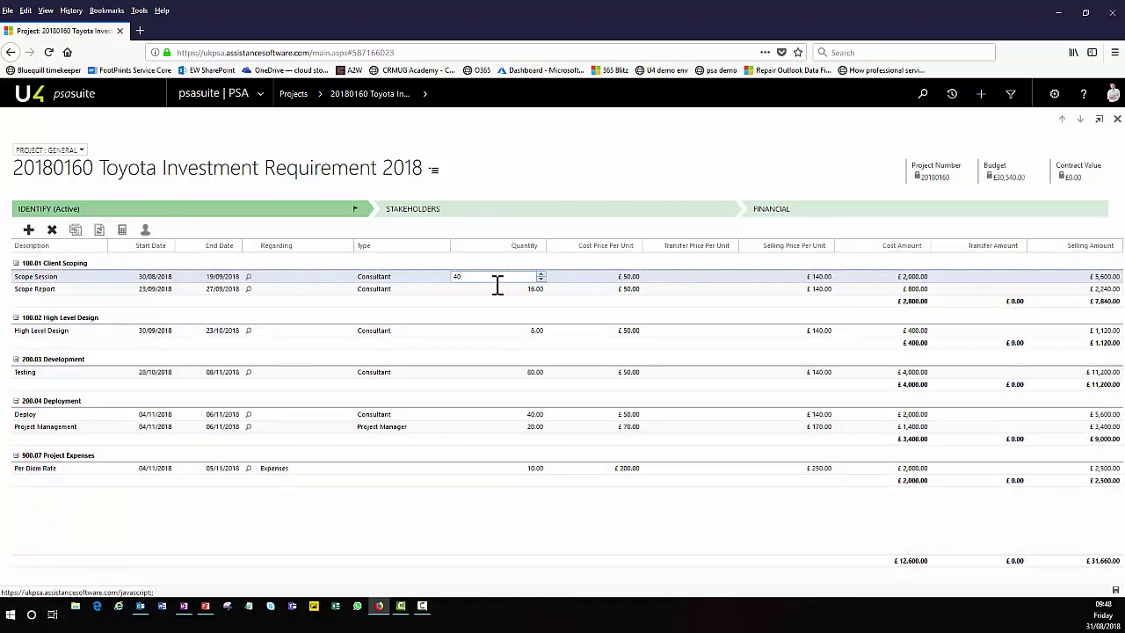
{"action": "key", "text": "Return"}
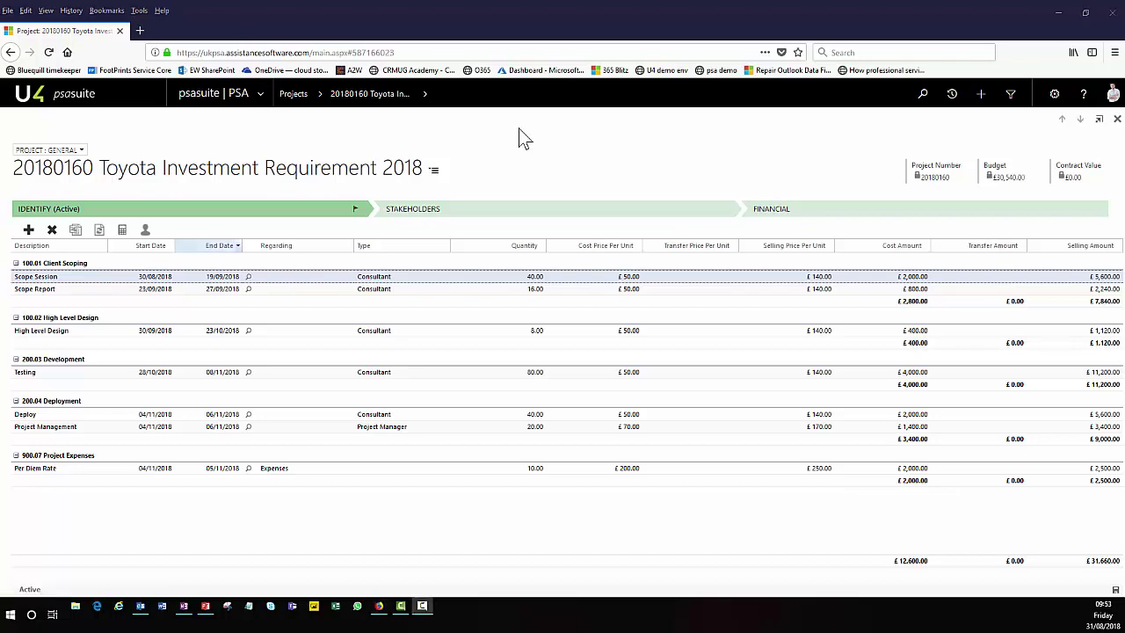
Step: Open the project's Gantt chart and extend the Test and Deploy activity to 2 days
{"action": "left_click", "coordinate": [428, 95]}
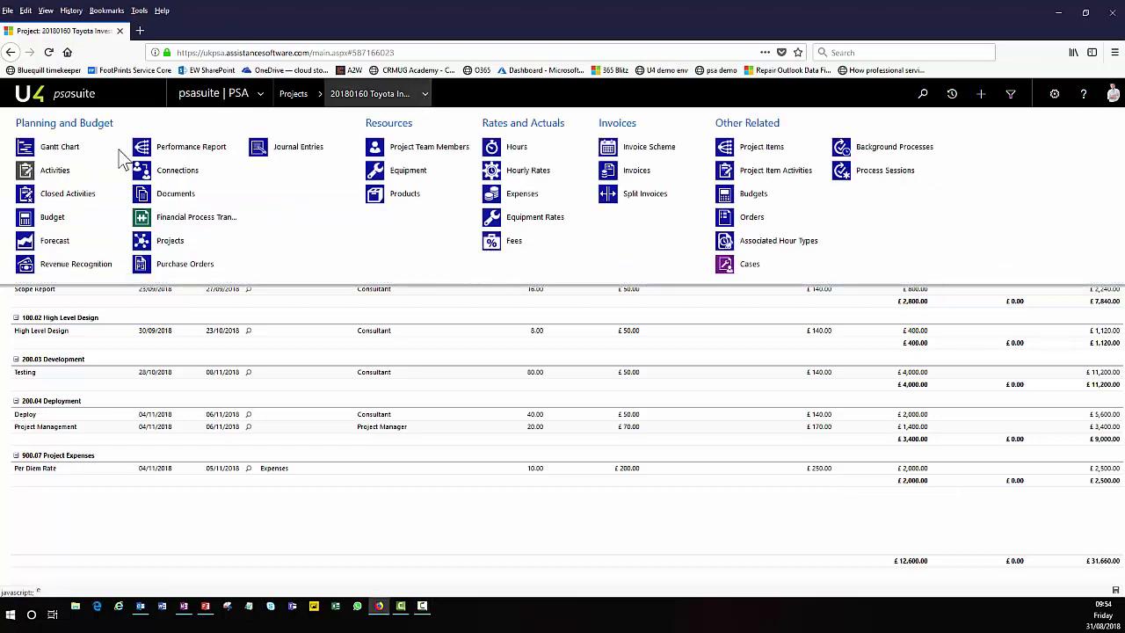
{"action": "left_click", "coordinate": [50, 149]}
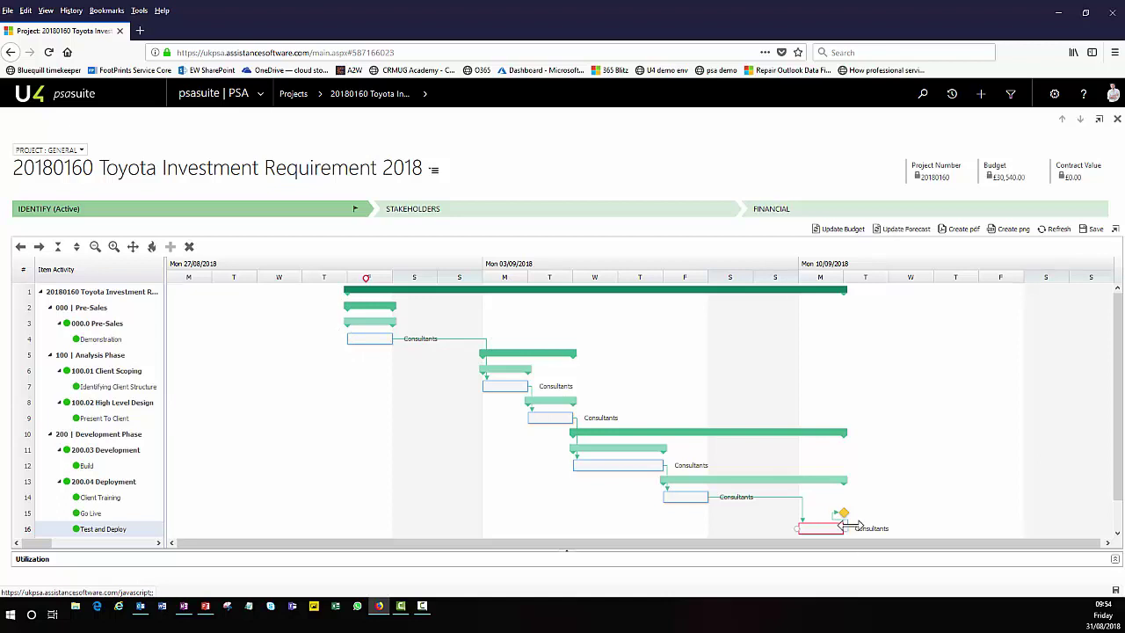
{"action": "left_click_drag", "start_coordinate": [851, 525], "coordinate": [890, 525]}
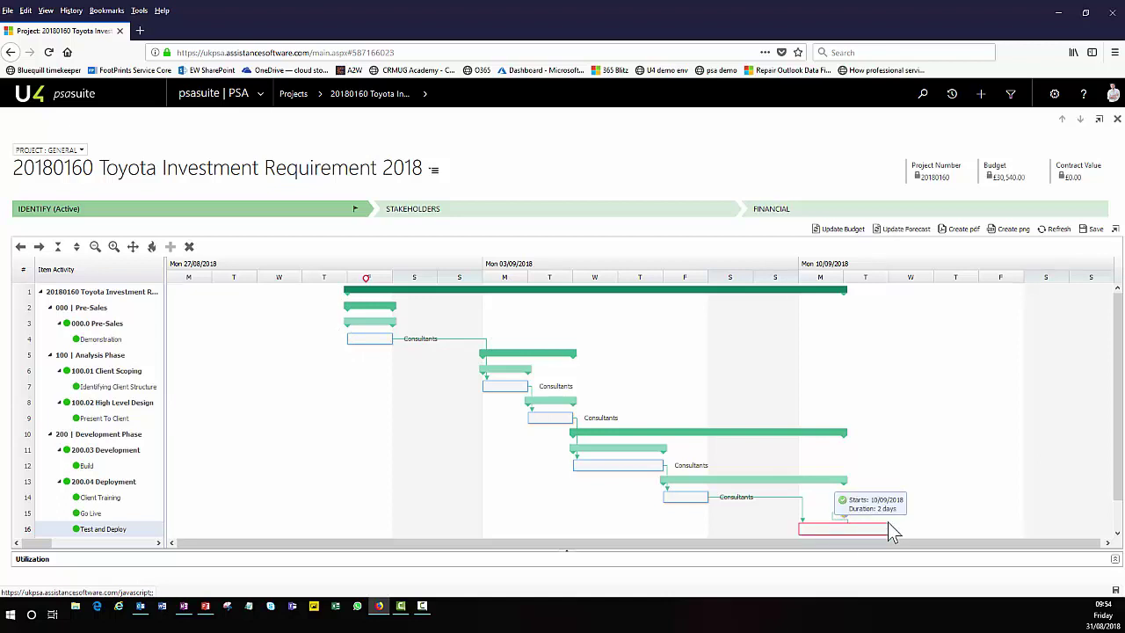
{"action": "left_click_drag", "start_coordinate": [889, 524], "coordinate": [889, 524]}
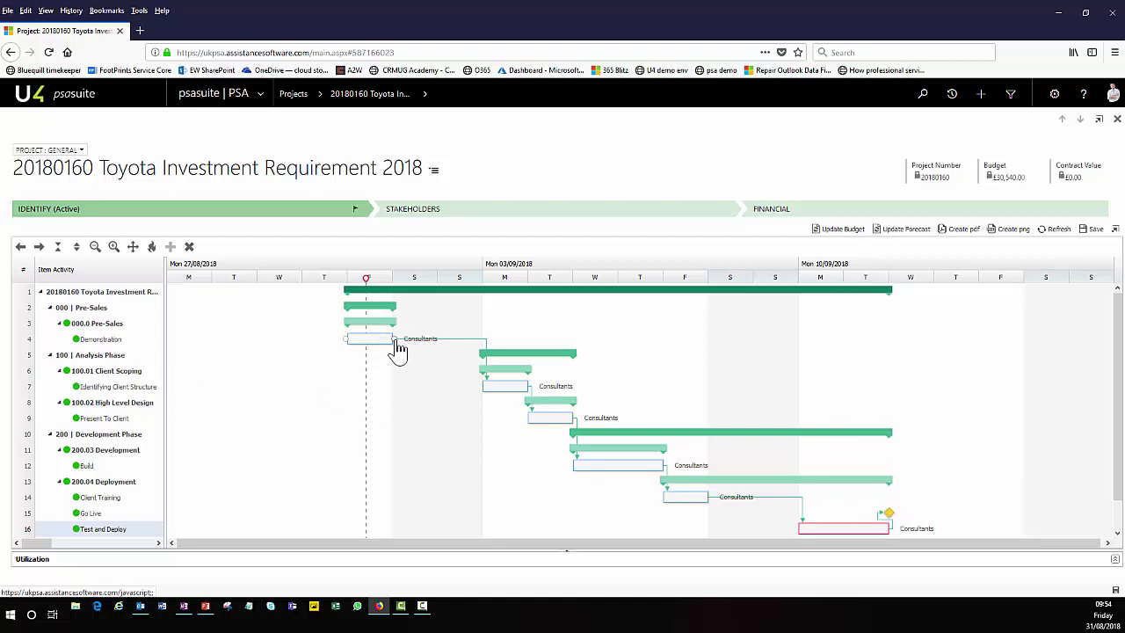
Step: Save the Gantt chart and update the project's budget from its schedule
{"action": "left_click_drag", "start_coordinate": [387, 338], "coordinate": [545, 418]}
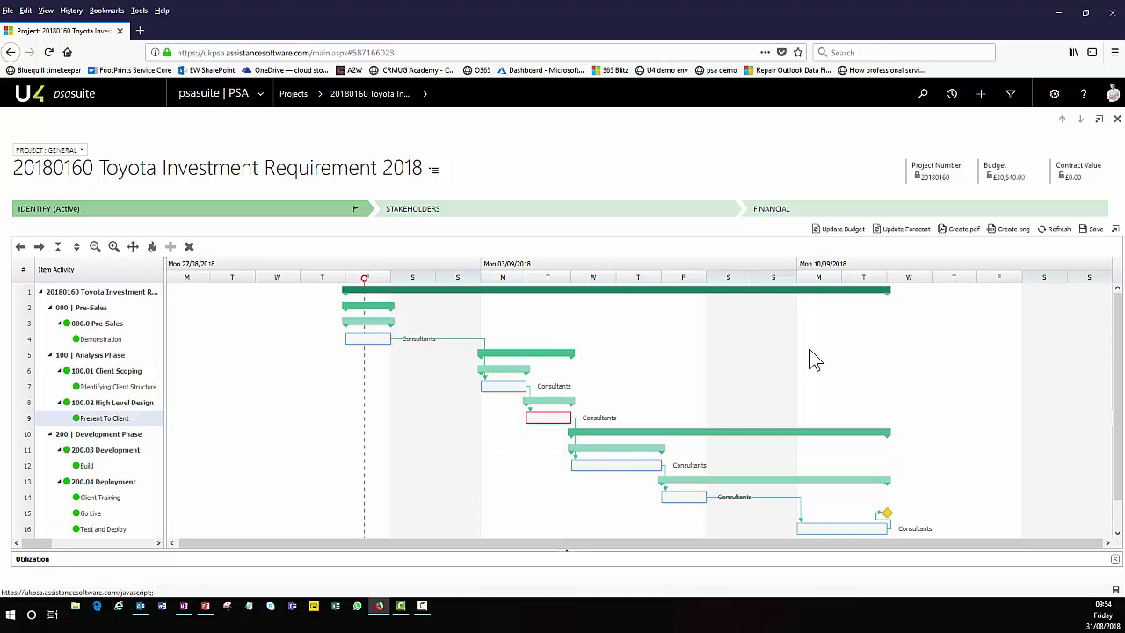
{"action": "key", "text": "End"}
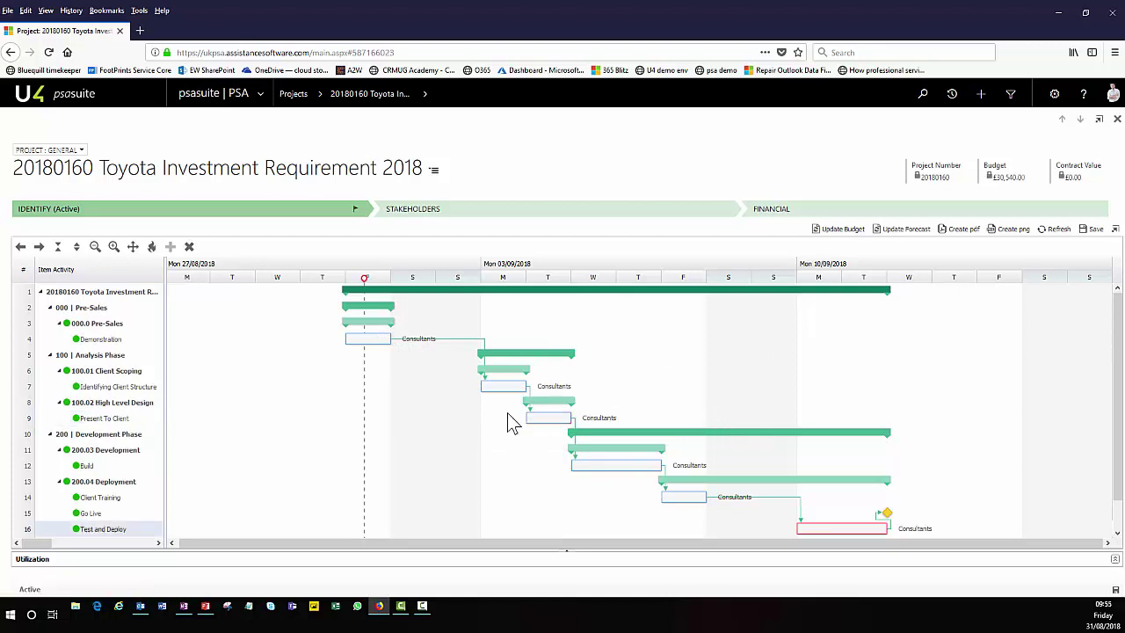
{"action": "left_click", "coordinate": [1091, 231]}
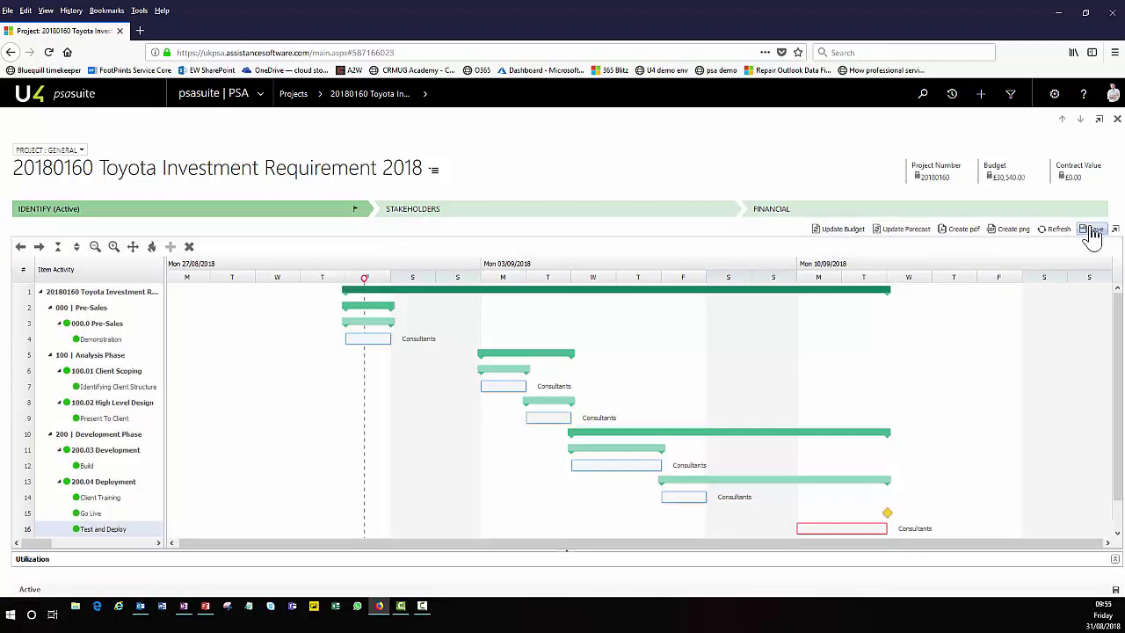
{"action": "left_click", "coordinate": [838, 230]}
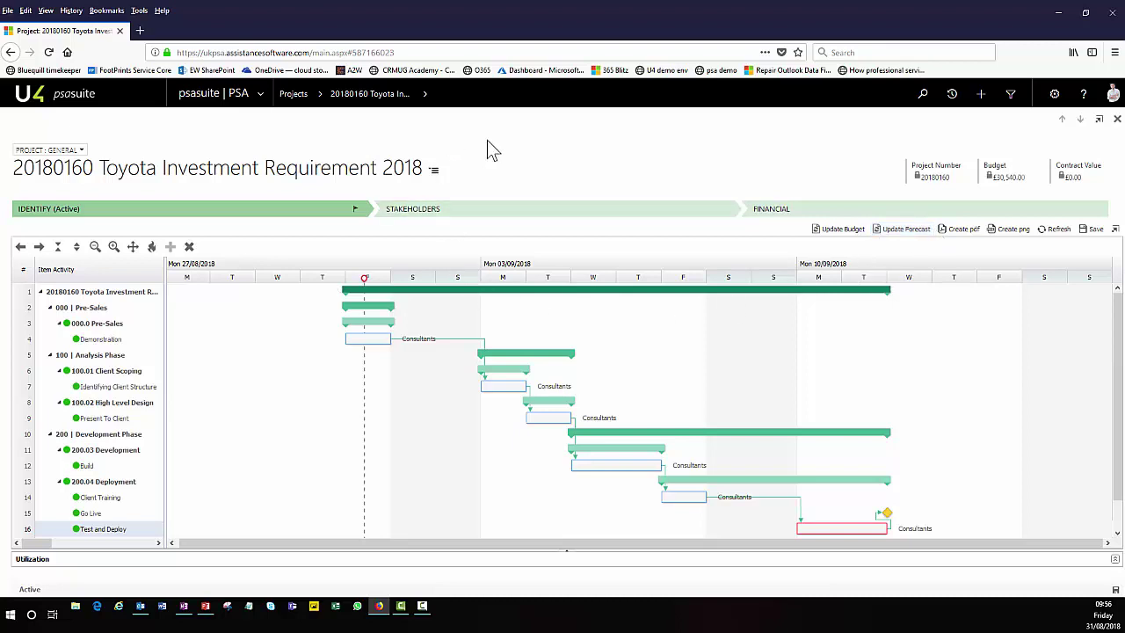
Step: Open the Utilization Sheet and filter its resources to the UK Team
{"action": "left_click", "coordinate": [262, 97]}
{"action": "left_click", "coordinate": [406, 204]}
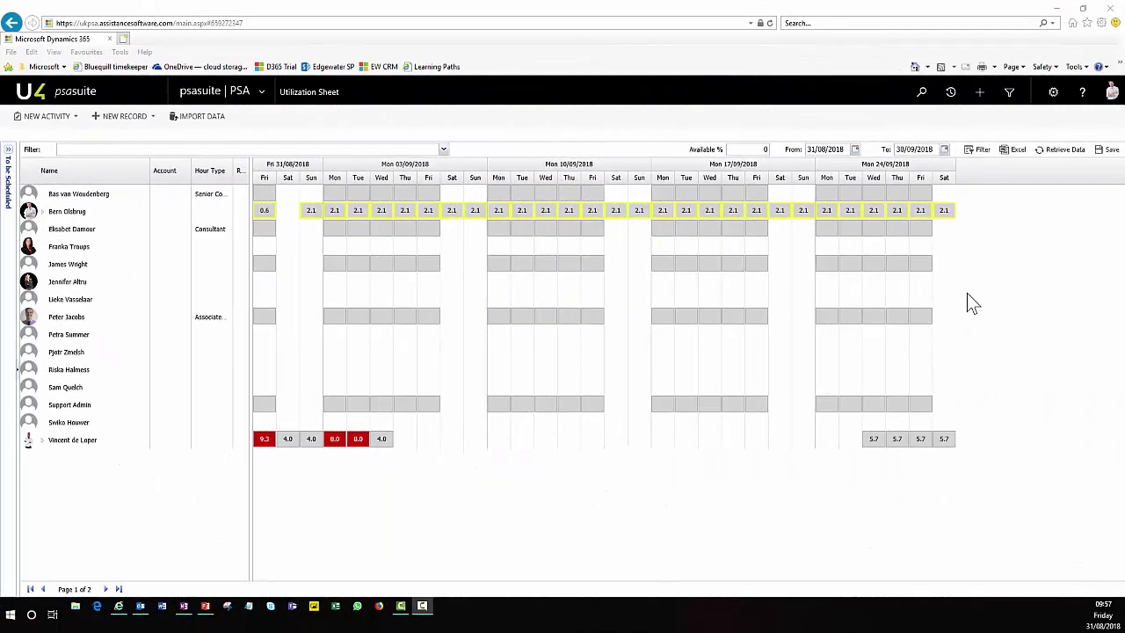
{"action": "mouse_move", "coordinate": [427, 236]}
{"action": "mouse_move", "coordinate": [645, 215]}
{"action": "mouse_move", "coordinate": [359, 450]}
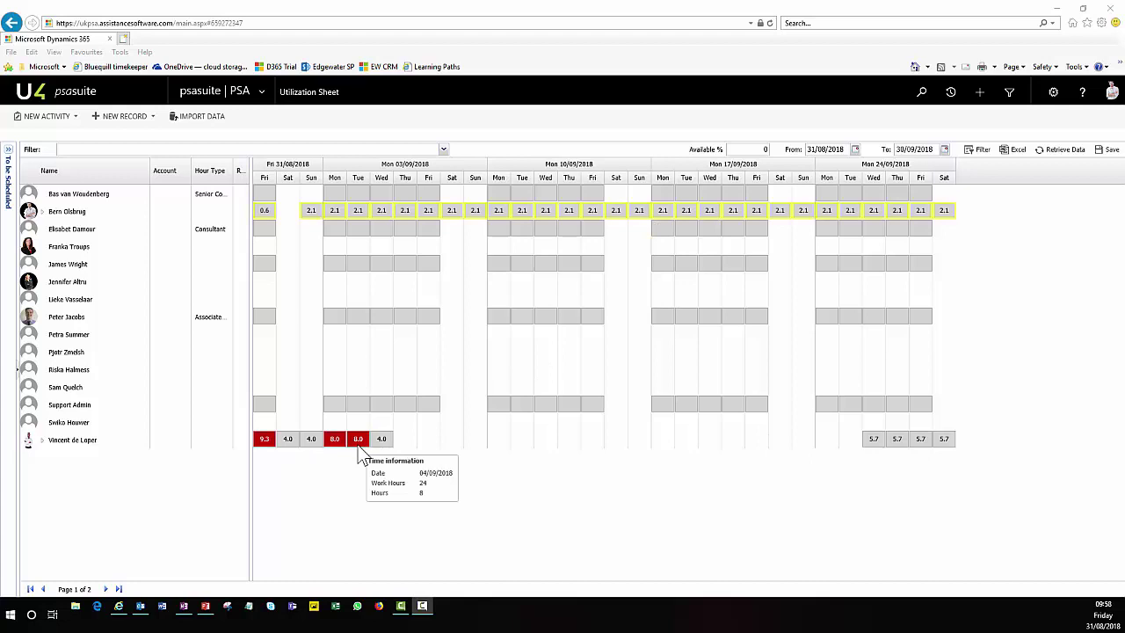
{"action": "left_click", "coordinate": [443, 150]}
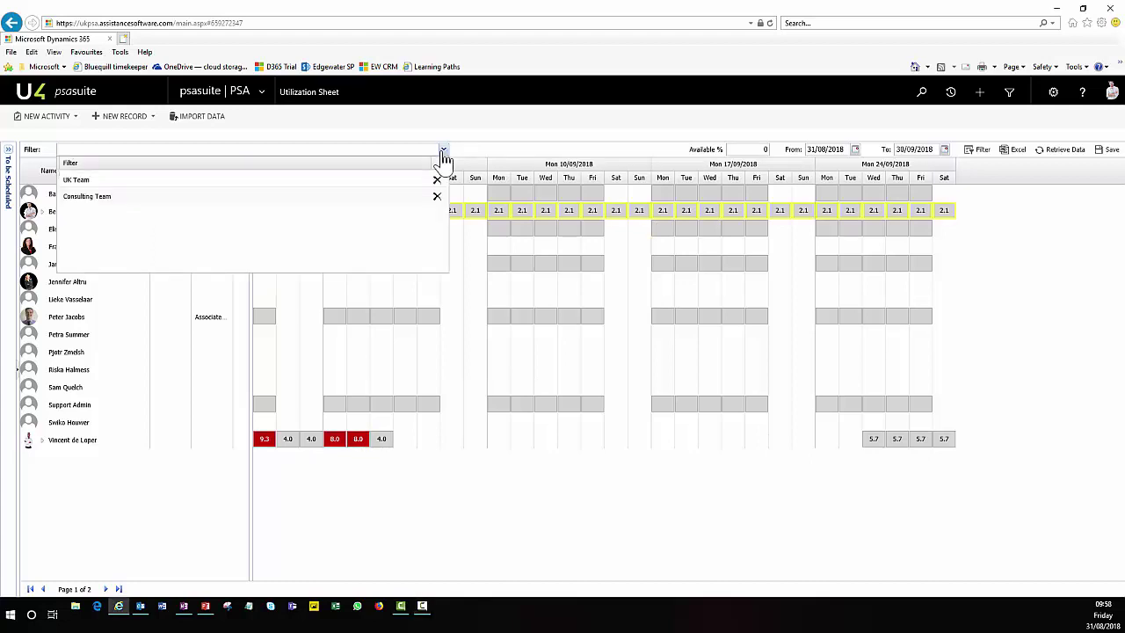
{"action": "left_click", "coordinate": [77, 183]}
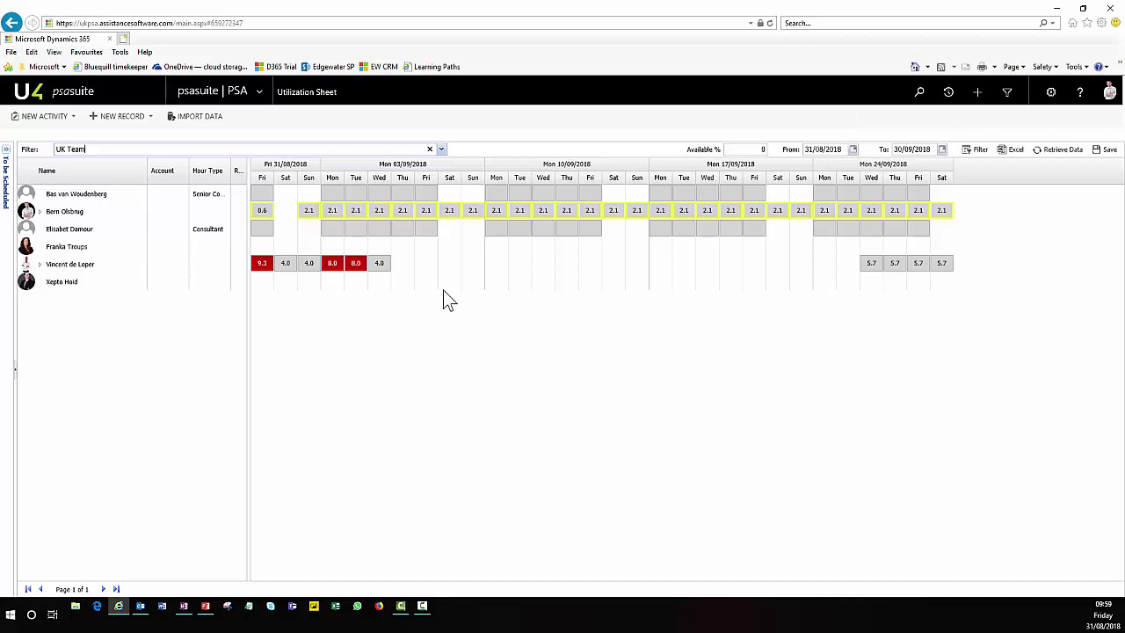
Step: Expand the activities to be scheduled for Consultants, down to the Account Manager and Consultant activities of Toyota Investment Requirement 2018
{"action": "left_click", "coordinate": [7, 156]}
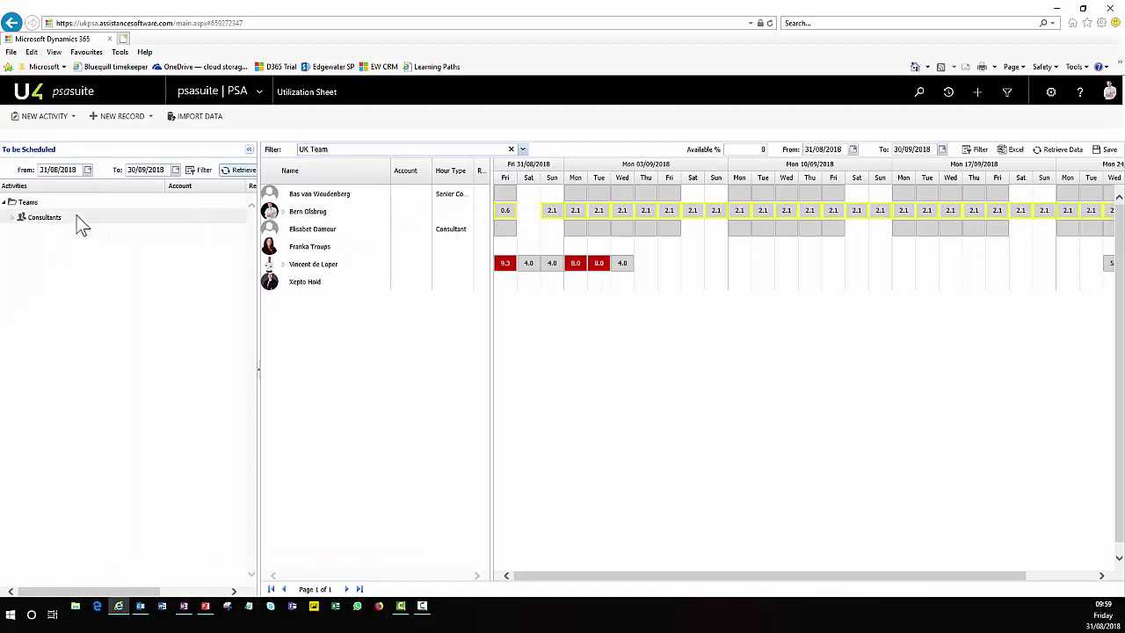
{"action": "left_click", "coordinate": [12, 217]}
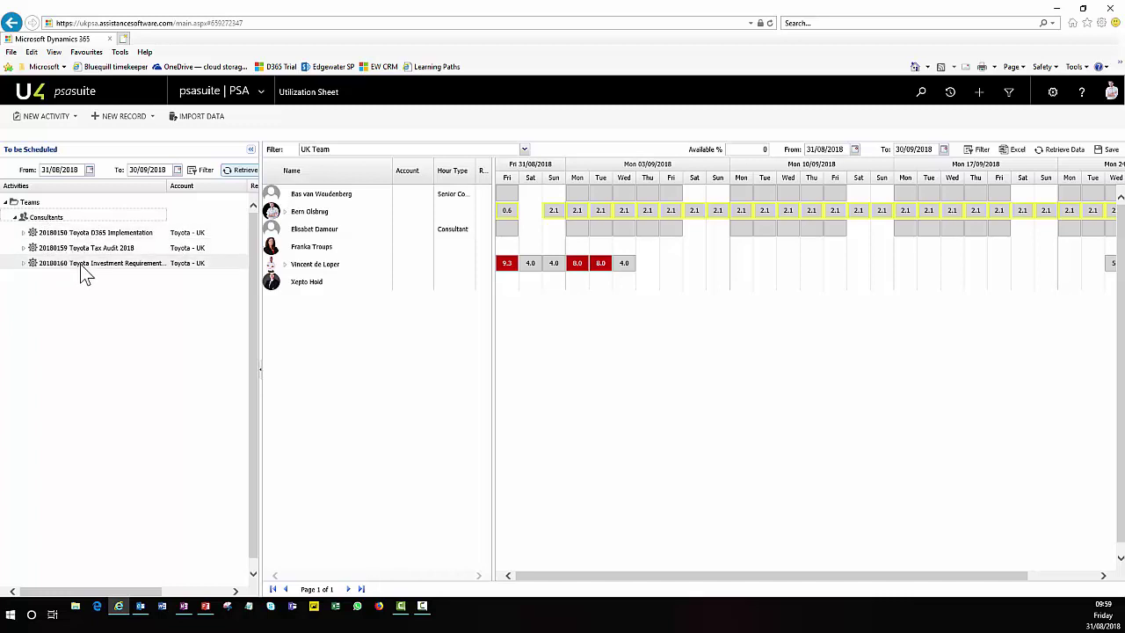
{"action": "left_click", "coordinate": [25, 264]}
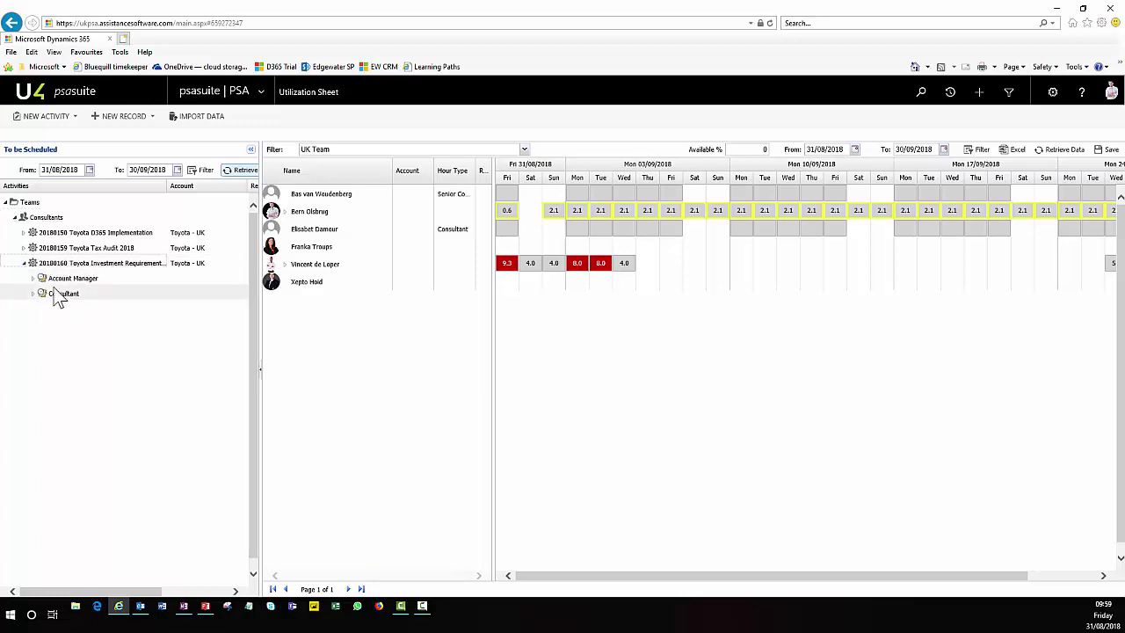
{"action": "left_click", "coordinate": [33, 279]}
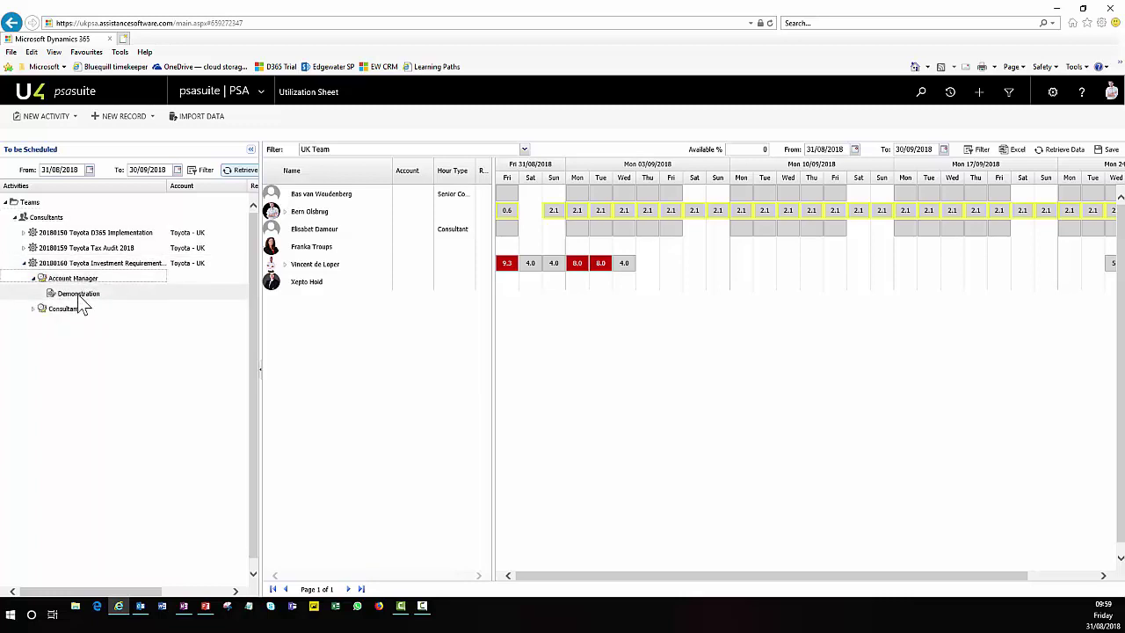
{"action": "mouse_move", "coordinate": [81, 303]}
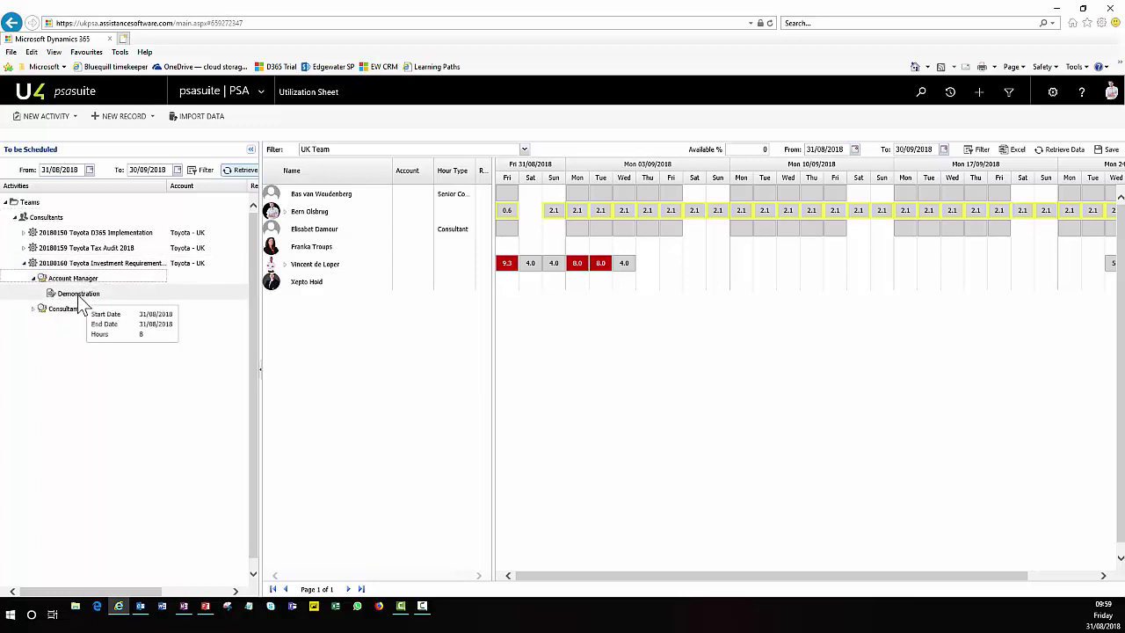
{"action": "left_click", "coordinate": [34, 310]}
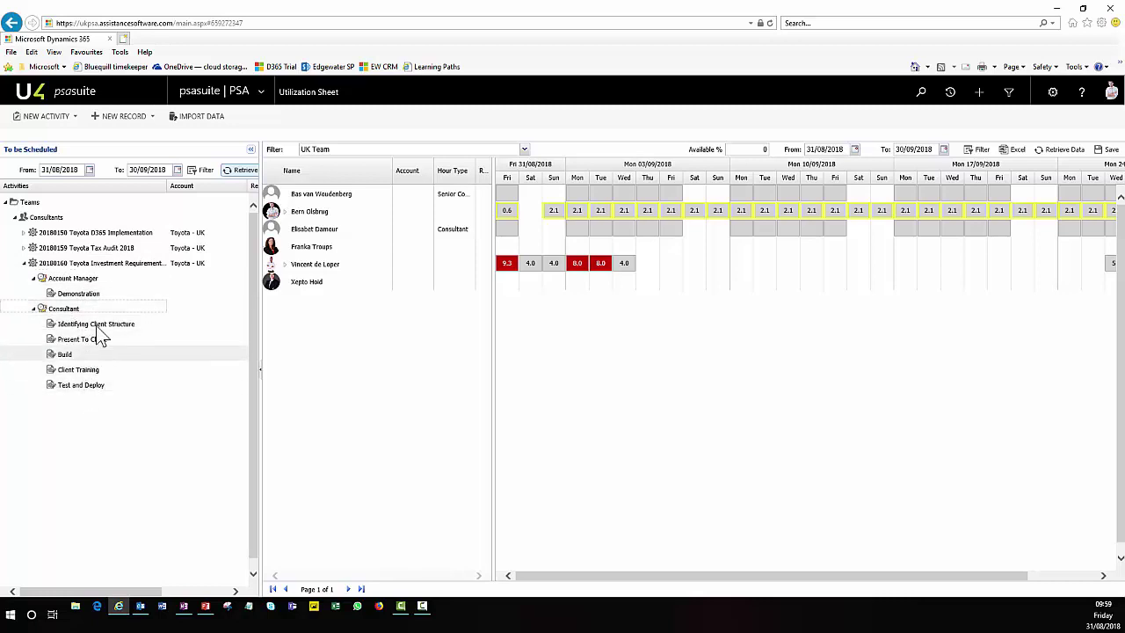
{"action": "mouse_move", "coordinate": [111, 371]}
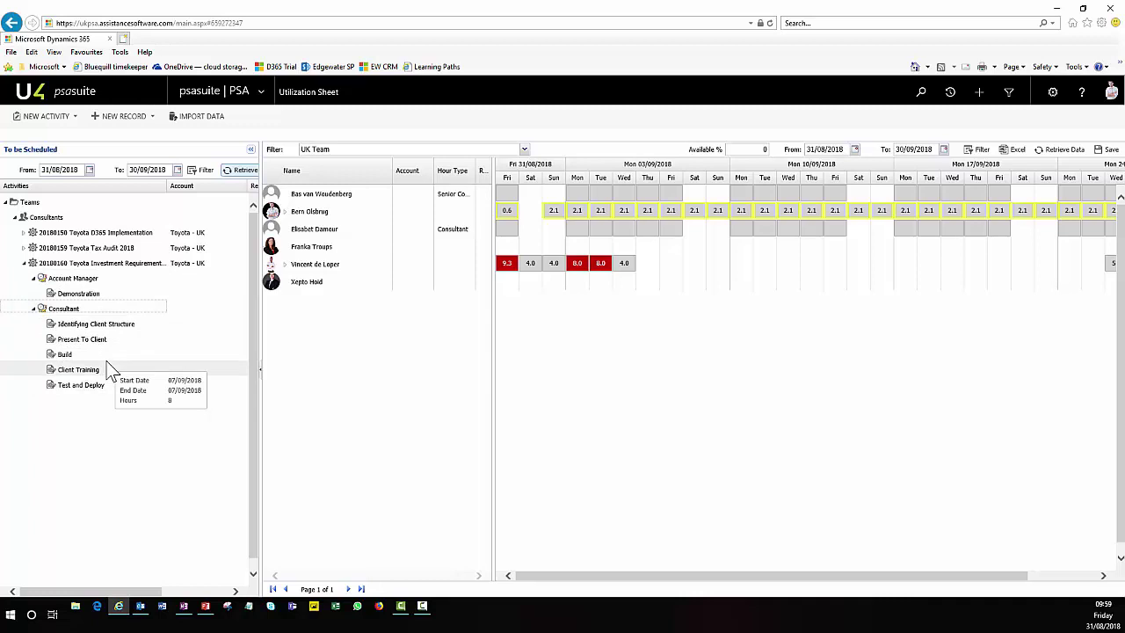
Step: Assign Demonstration to the second employee of the UK Team and Identifying Client Structure to the fifth
{"action": "mouse_move", "coordinate": [77, 300]}
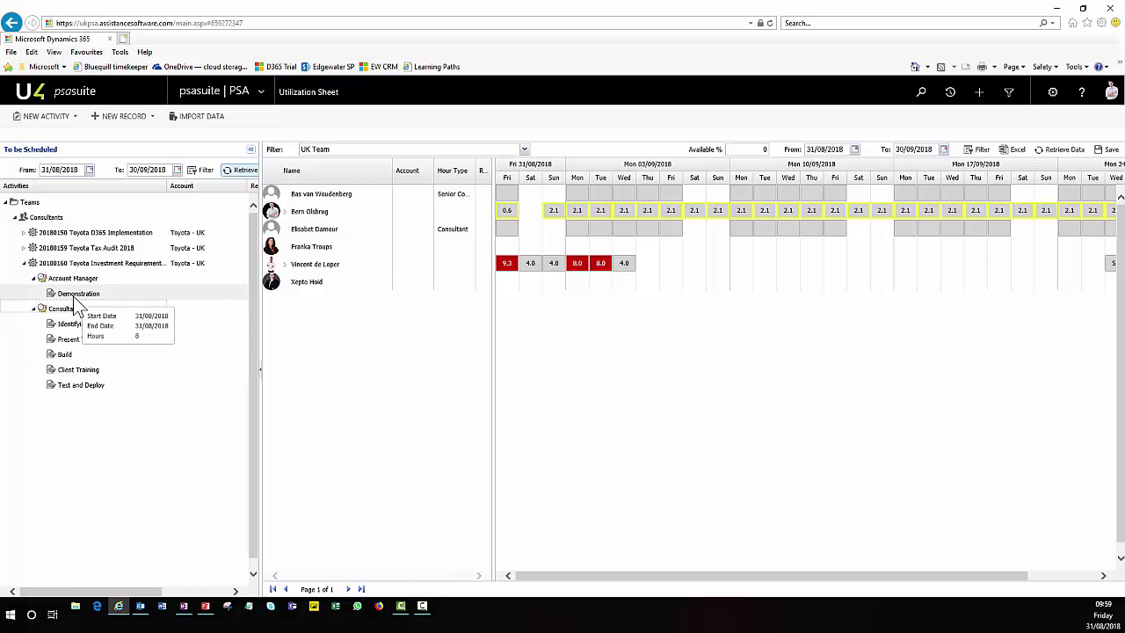
{"action": "left_click_drag", "start_coordinate": [77, 301], "coordinate": [317, 218]}
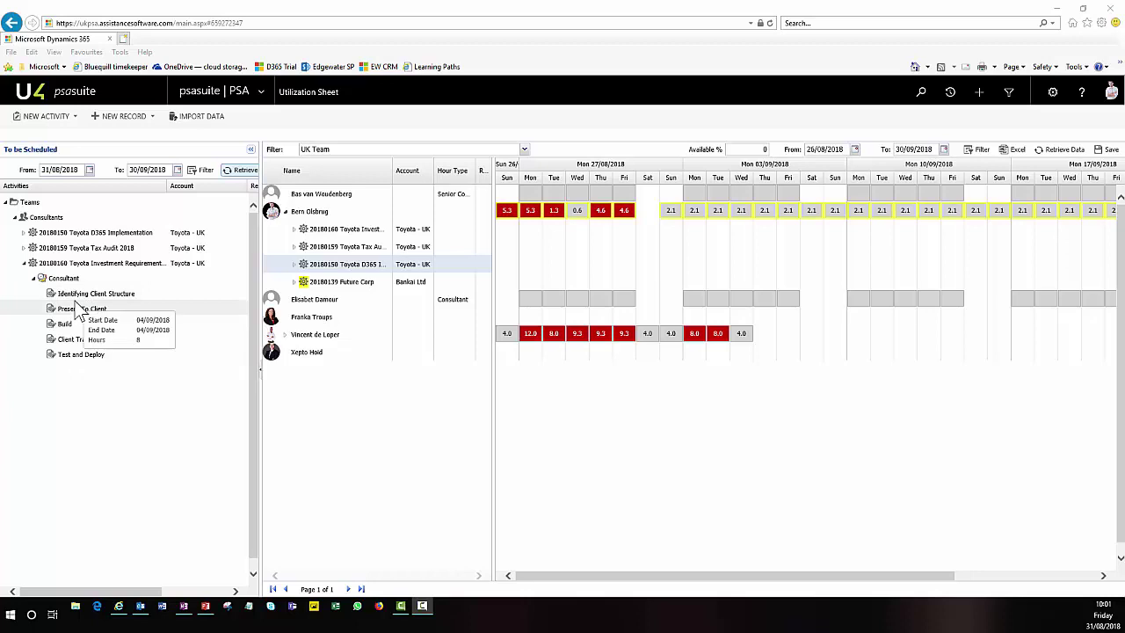
{"action": "mouse_move", "coordinate": [79, 300]}
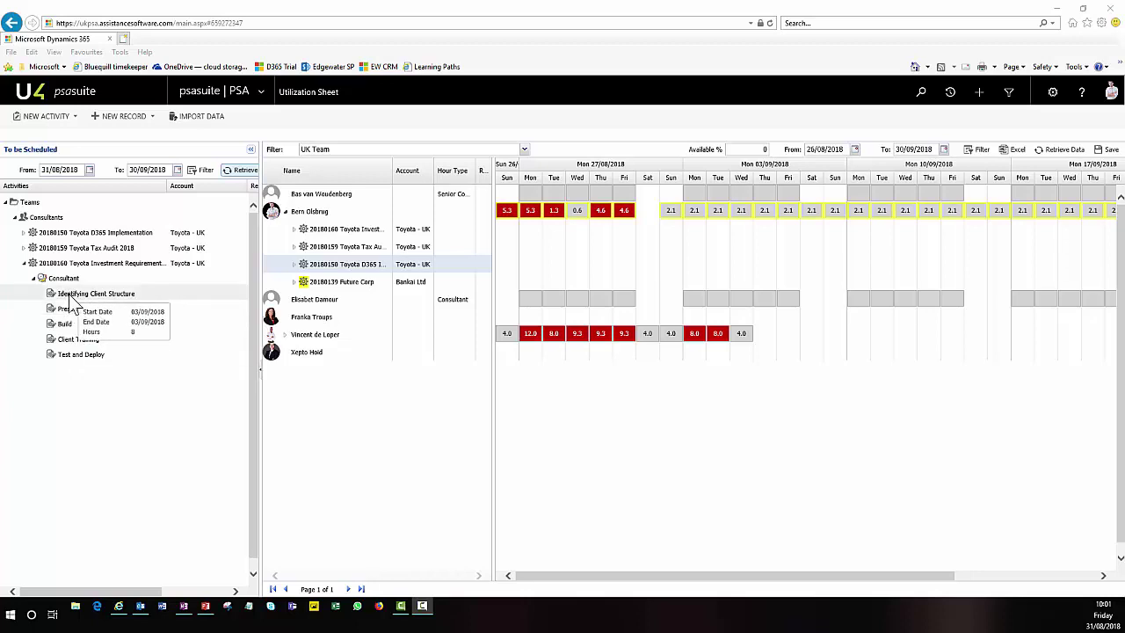
{"action": "left_click_drag", "start_coordinate": [74, 301], "coordinate": [307, 340]}
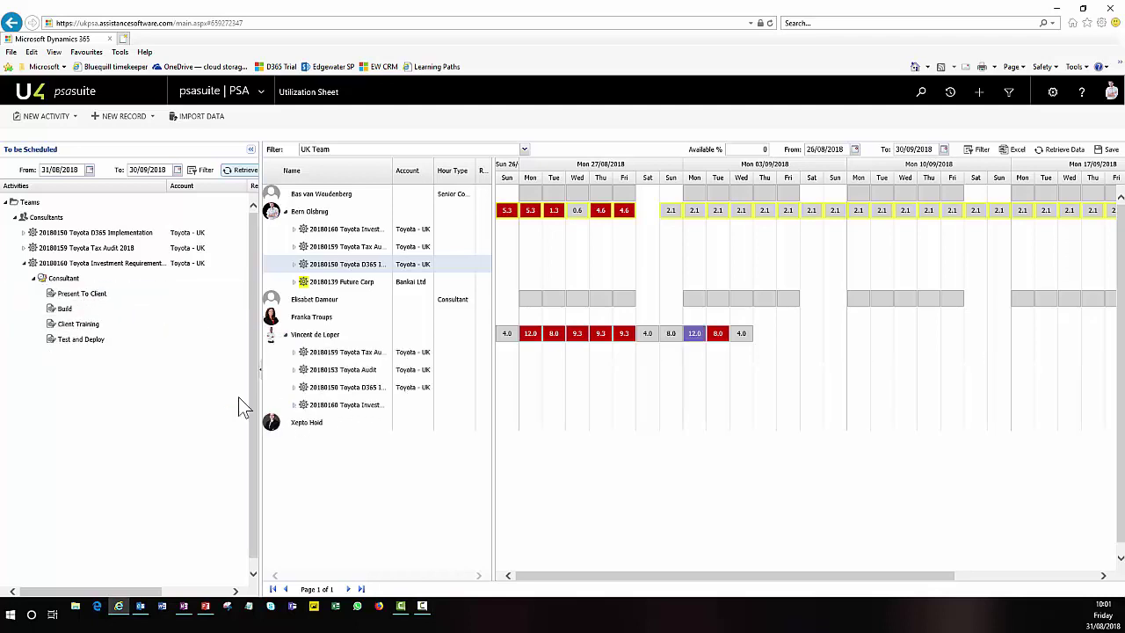
Step: Assign Present To Client and the remaining Consultant activities to the same fifth employee, and expand that employee's Toyota Investment Requirement 2018 allocation
{"action": "left_click", "coordinate": [75, 299]}
{"action": "left_click_drag", "start_coordinate": [76, 299], "coordinate": [307, 342]}
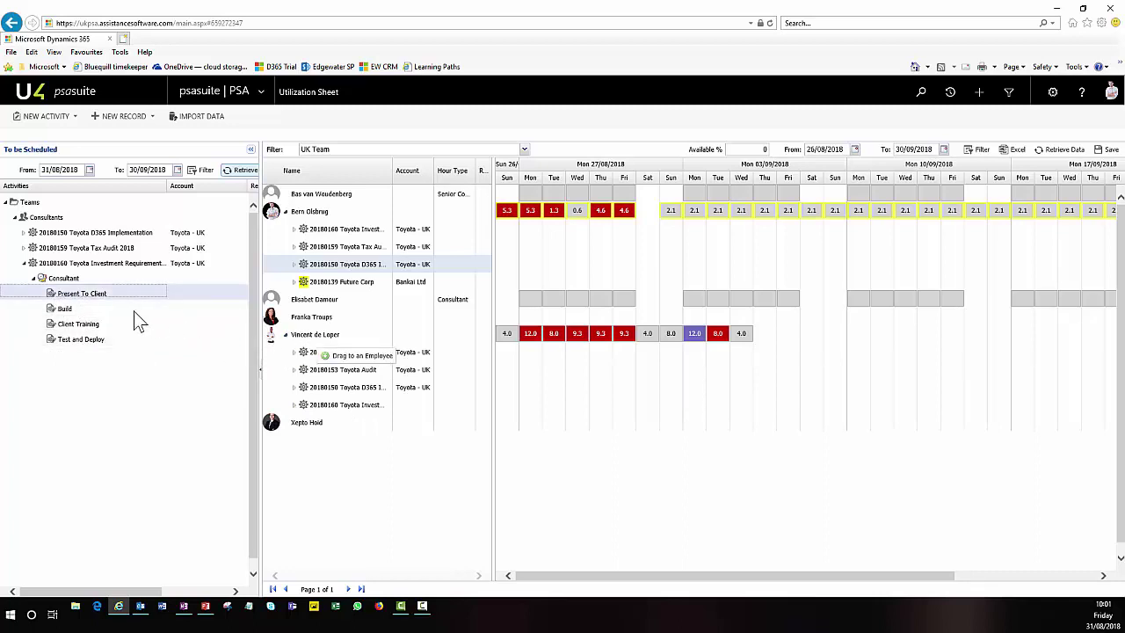
{"action": "left_click", "coordinate": [295, 405]}
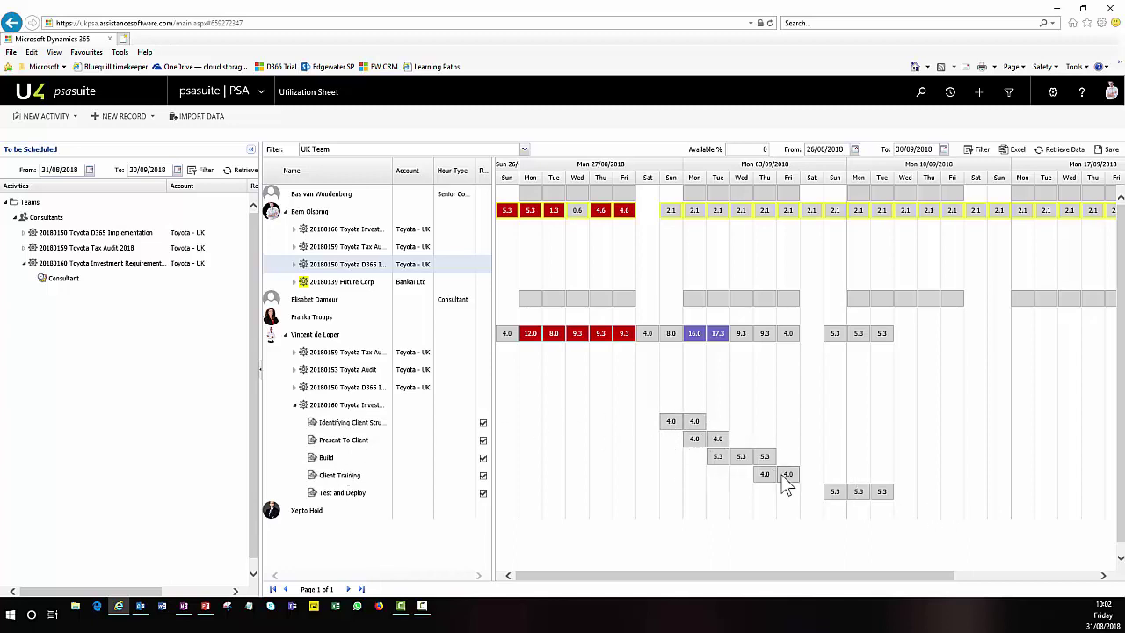
{"action": "mouse_move", "coordinate": [892, 503]}
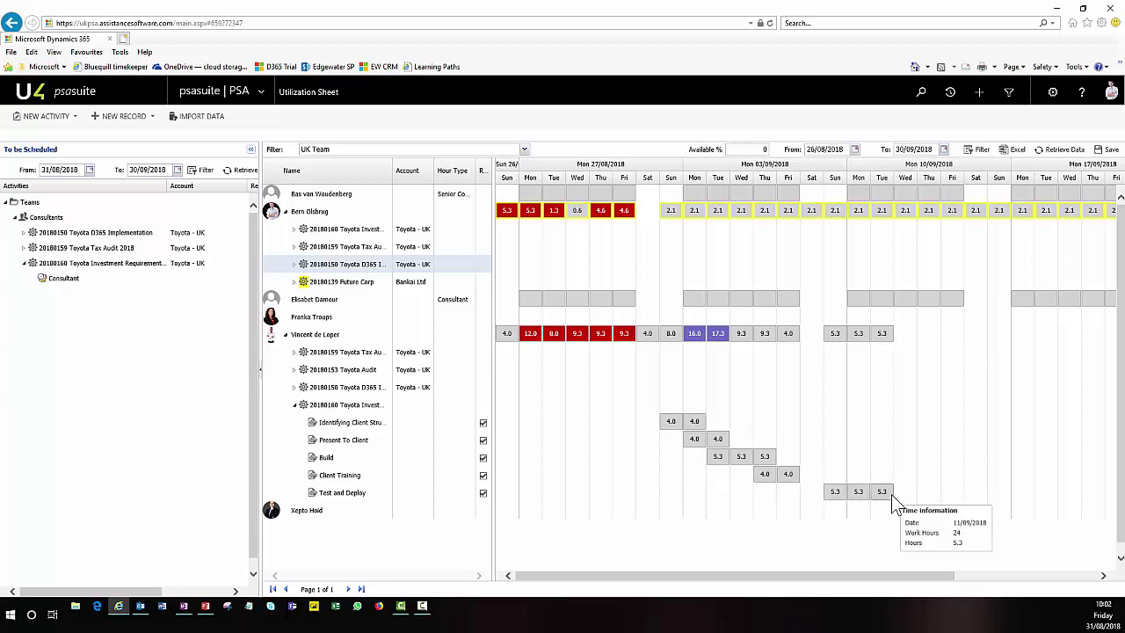
Step: Examine the Split Activity option for Client Training in Toyota Tax Audit 2018 and the Reassign Activity option for the scheduled Test and Deploy
{"action": "left_click", "coordinate": [343, 493]}
{"action": "right_click", "coordinate": [66, 279]}
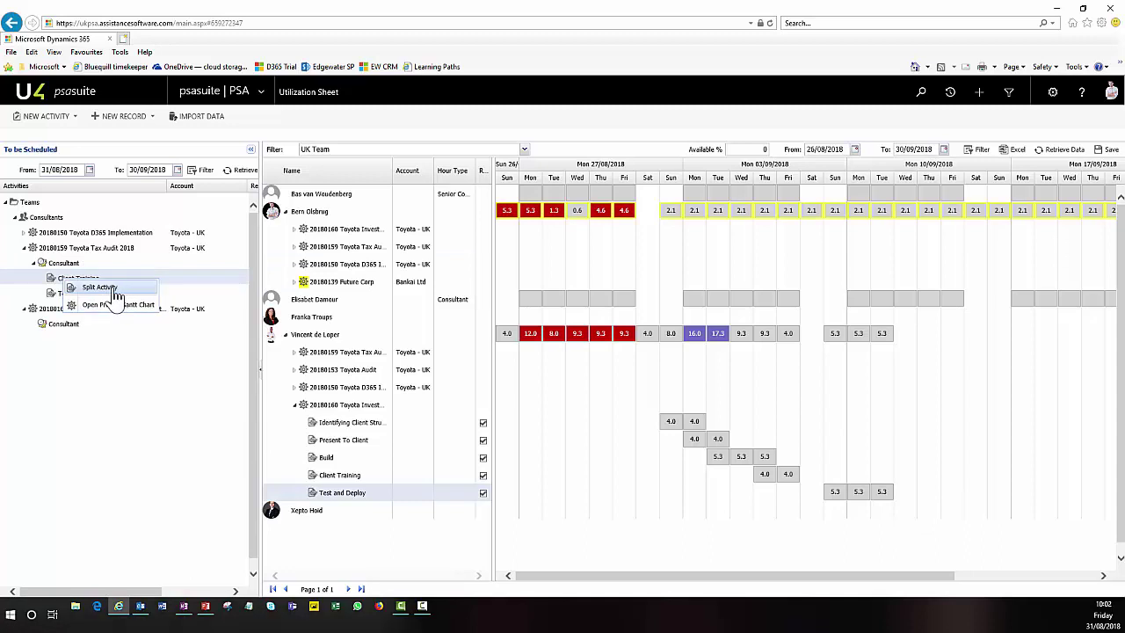
{"action": "left_click", "coordinate": [114, 290]}
{"action": "right_click", "coordinate": [350, 503]}
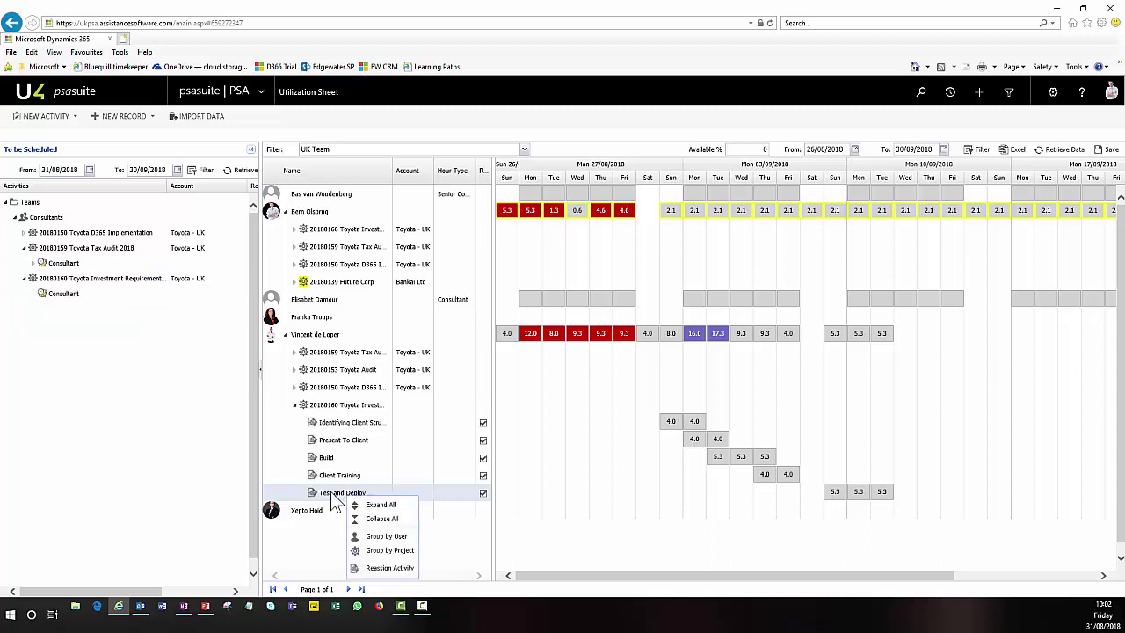
{"action": "left_click", "coordinate": [397, 568]}
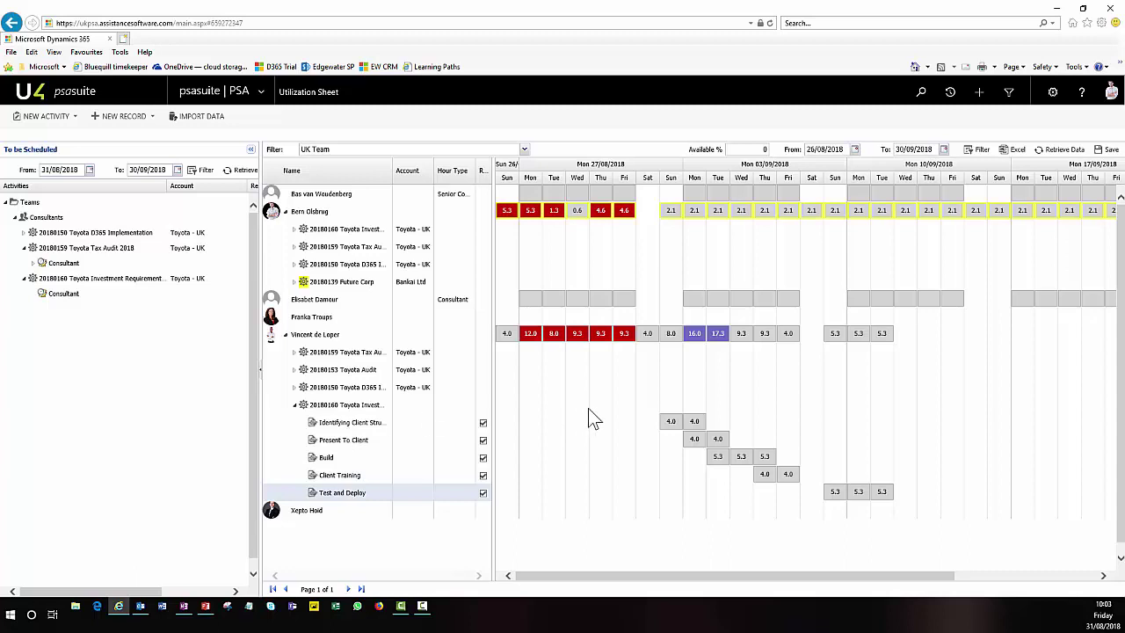
Step: Save the resource assignments made in the utilization sheet
{"action": "left_click", "coordinate": [1112, 153]}
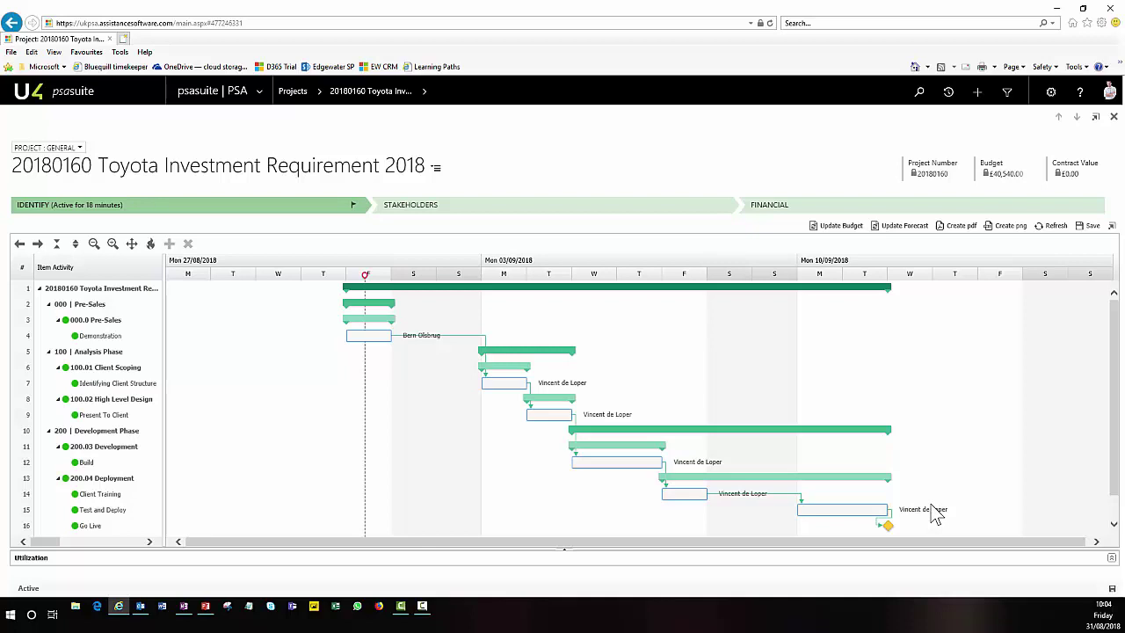
Step: Examine the Performance Report of Toyota Investment Requirement 2018 with the forecast included, and show its chart
{"action": "left_click", "coordinate": [425, 92]}
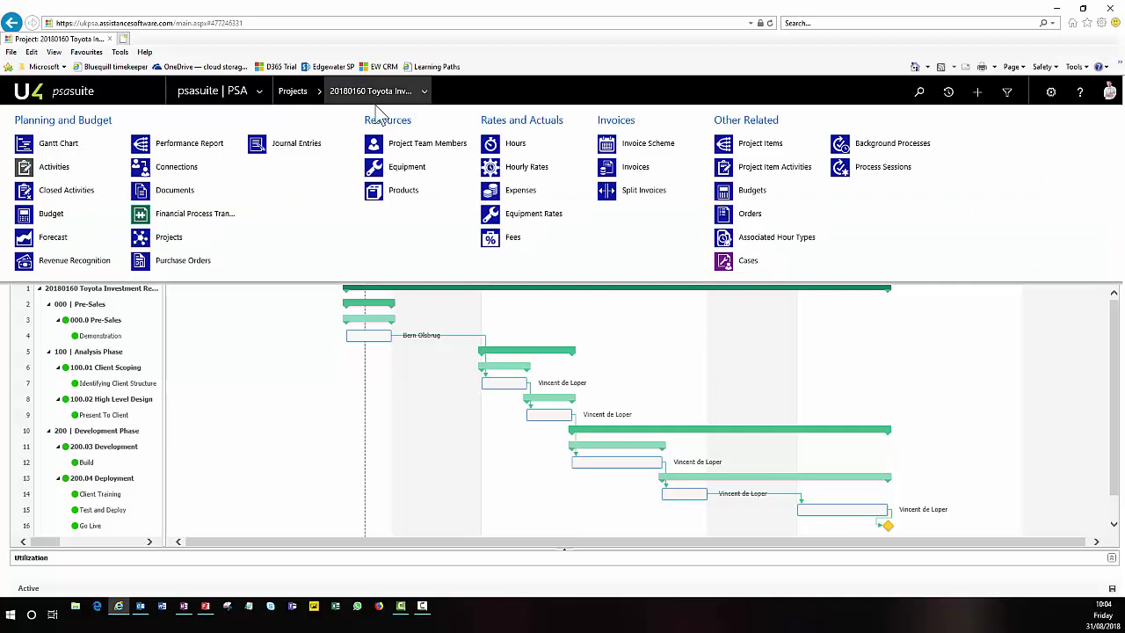
{"action": "left_click", "coordinate": [209, 147]}
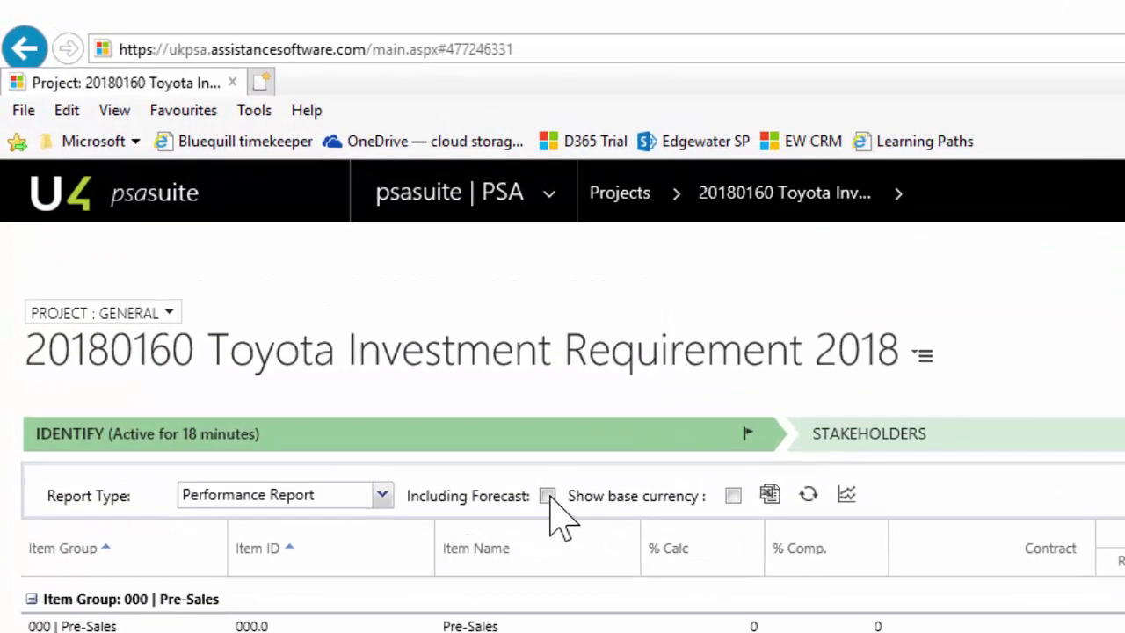
{"action": "left_click", "coordinate": [547, 497]}
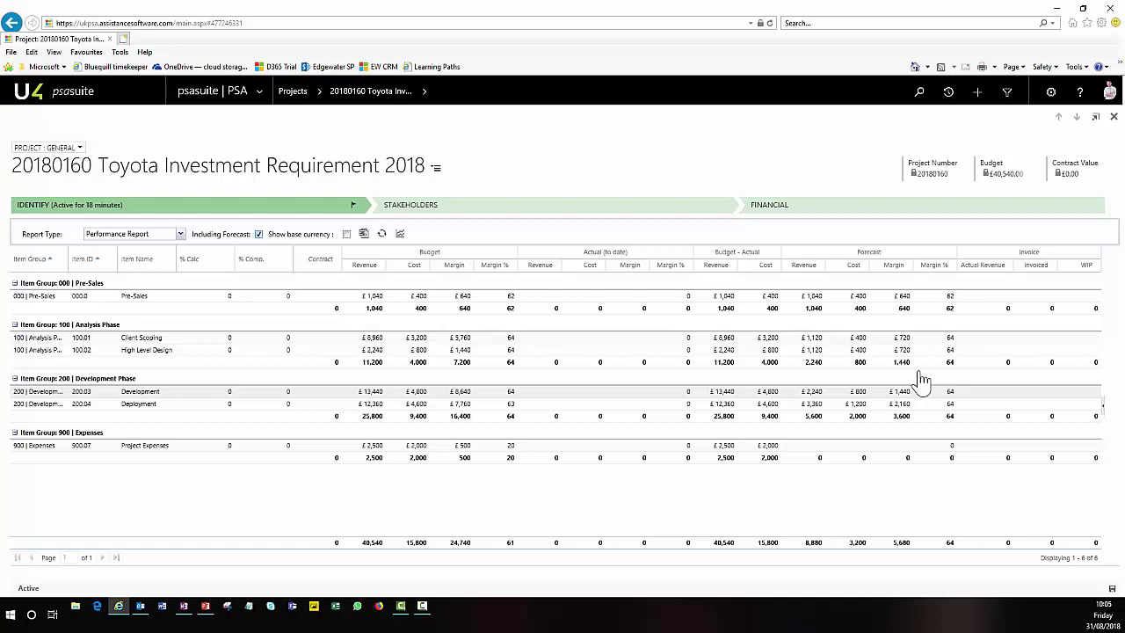
{"action": "left_click", "coordinate": [400, 235]}
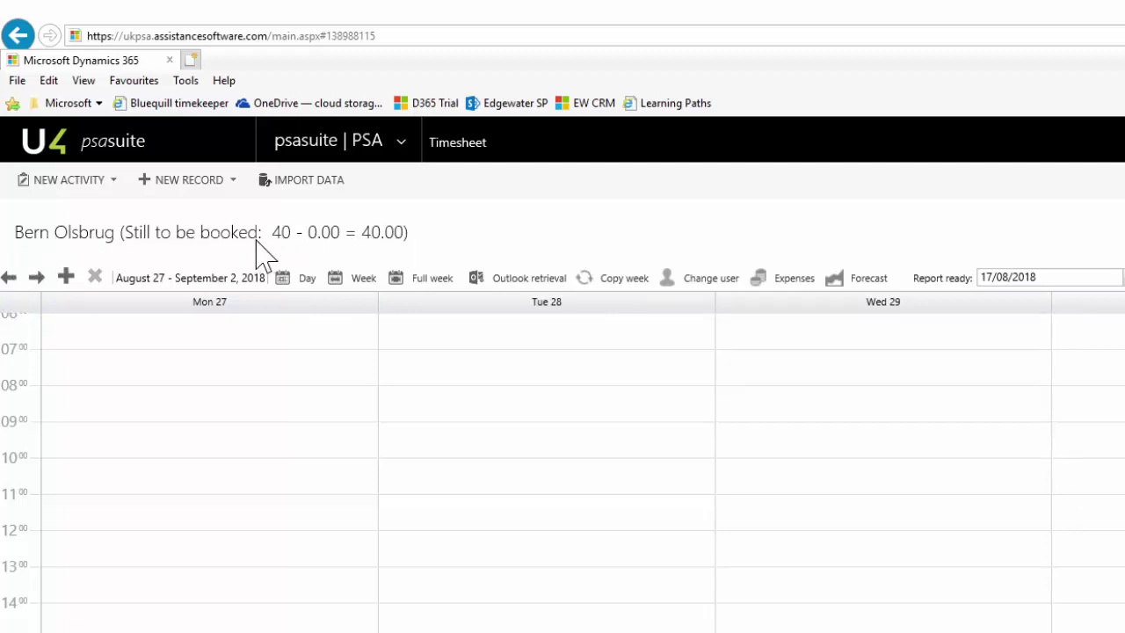
Step: Switch the timesheet to the fifth listed user and book 8 hours on 31/08/2018 to Toyota Investment Software Advice, item 100.01 Client Scoping
{"action": "left_click", "coordinate": [704, 280]}
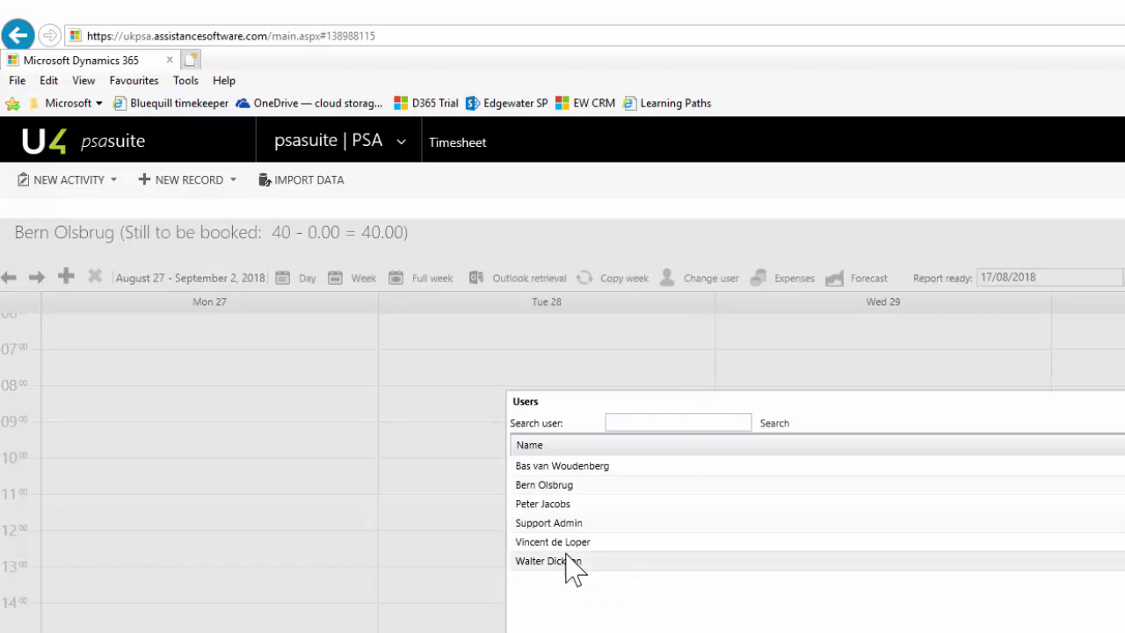
{"action": "left_click", "coordinate": [598, 543]}
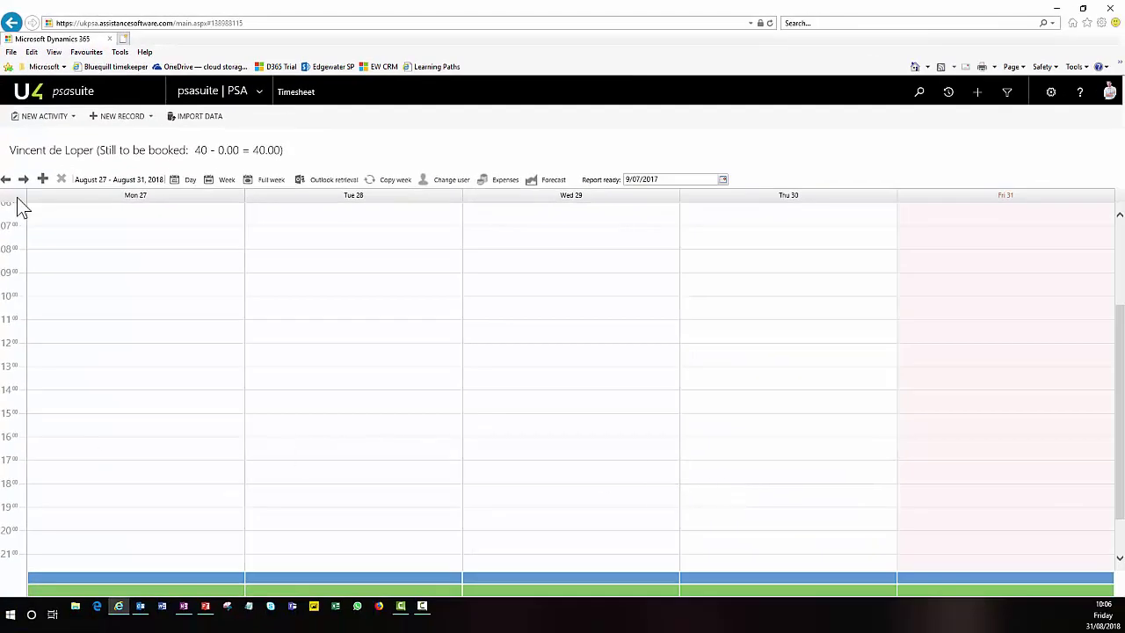
{"action": "left_click_drag", "start_coordinate": [120, 267], "coordinate": [155, 284]}
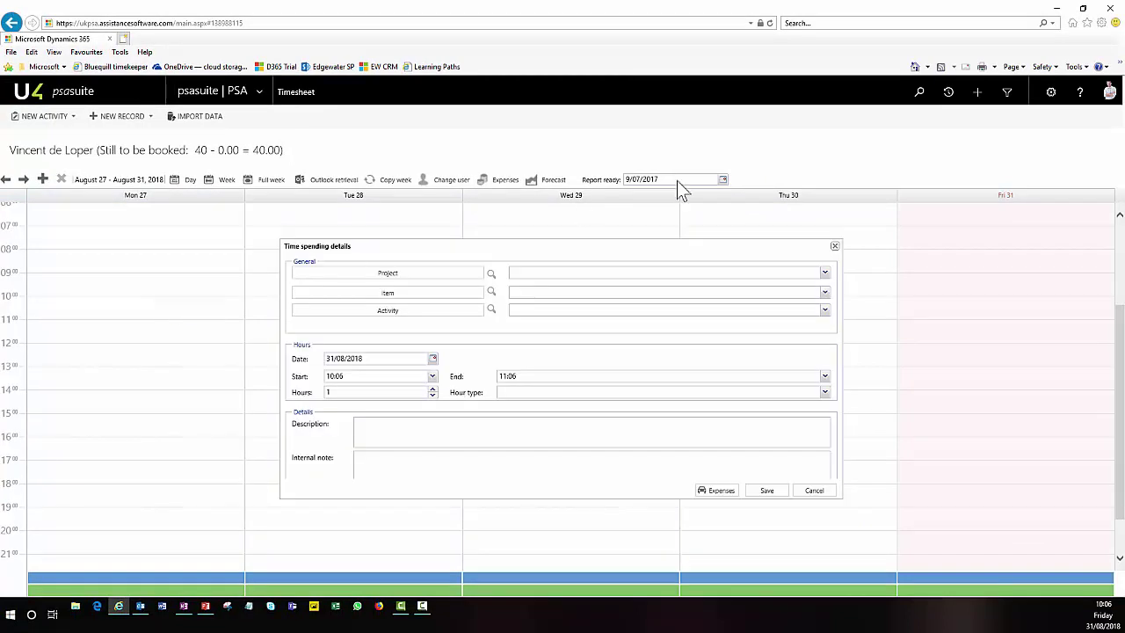
{"action": "left_click", "coordinate": [825, 274]}
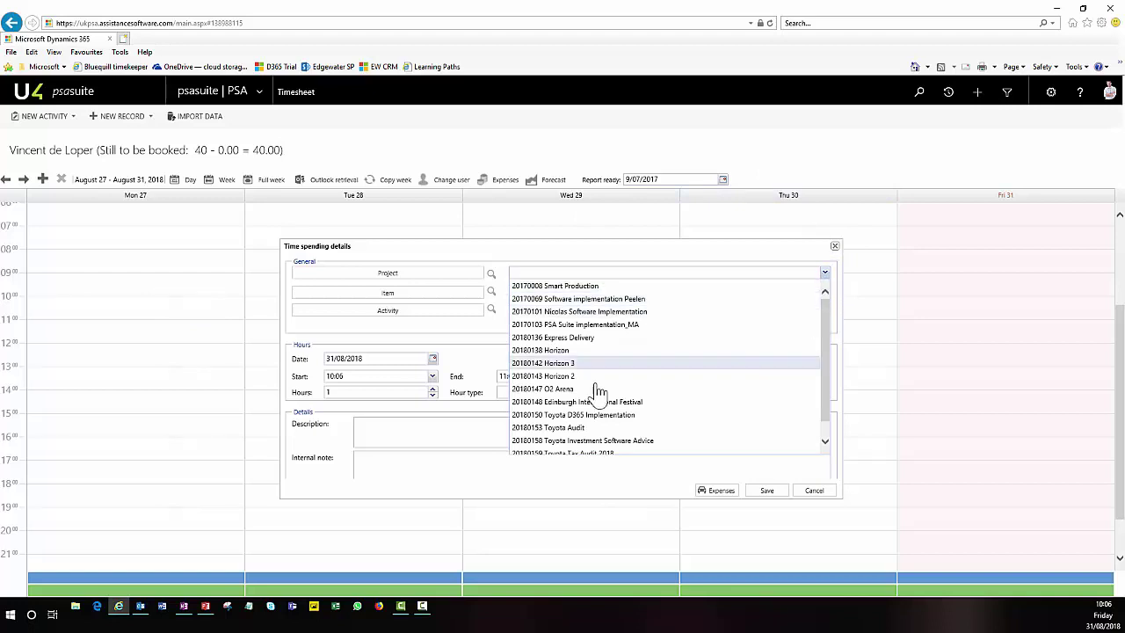
{"action": "left_click", "coordinate": [559, 443]}
{"action": "left_click", "coordinate": [824, 293]}
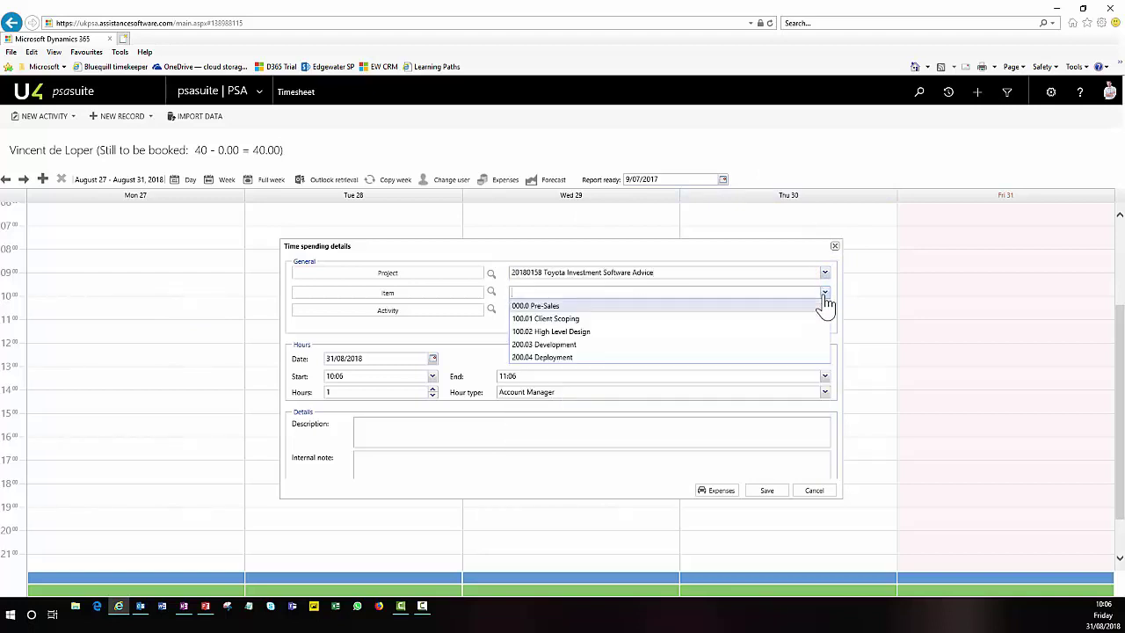
{"action": "left_click", "coordinate": [564, 320]}
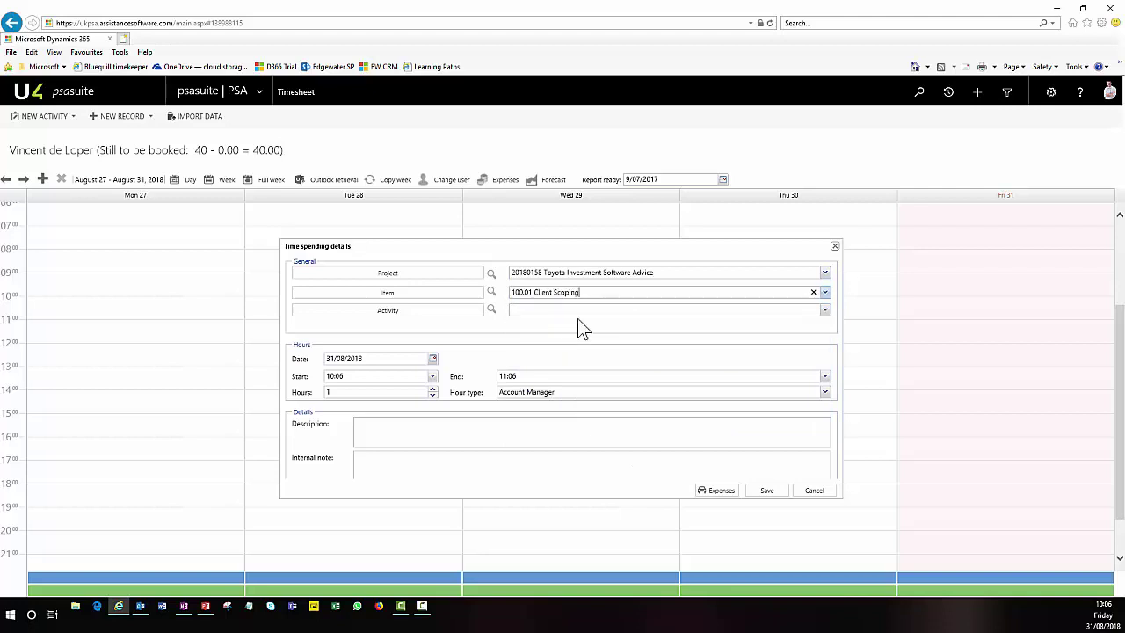
{"action": "left_click", "coordinate": [583, 330]}
{"action": "left_click", "coordinate": [344, 393]}
{"action": "key", "text": "BackSpace"}
{"action": "type", "text": "8"}
{"action": "left_click", "coordinate": [767, 490]}
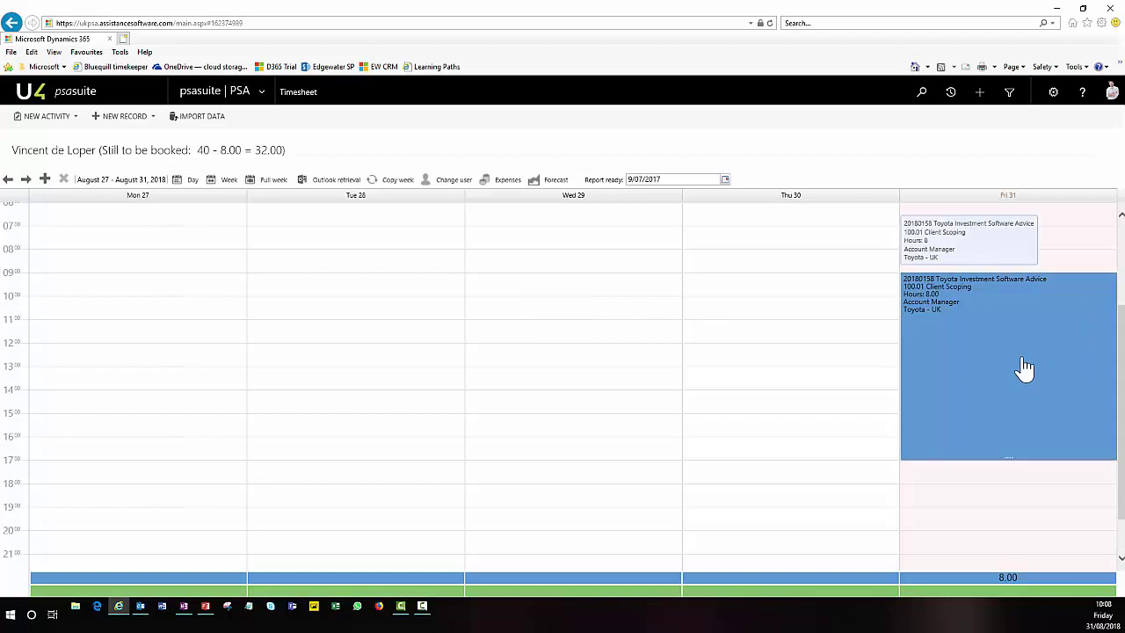
Step: Copy the Client Scoping hour booking from Friday 31 to Thursday 30
{"action": "right_click", "coordinate": [1024, 363]}
{"action": "left_click", "coordinate": [1049, 365]}
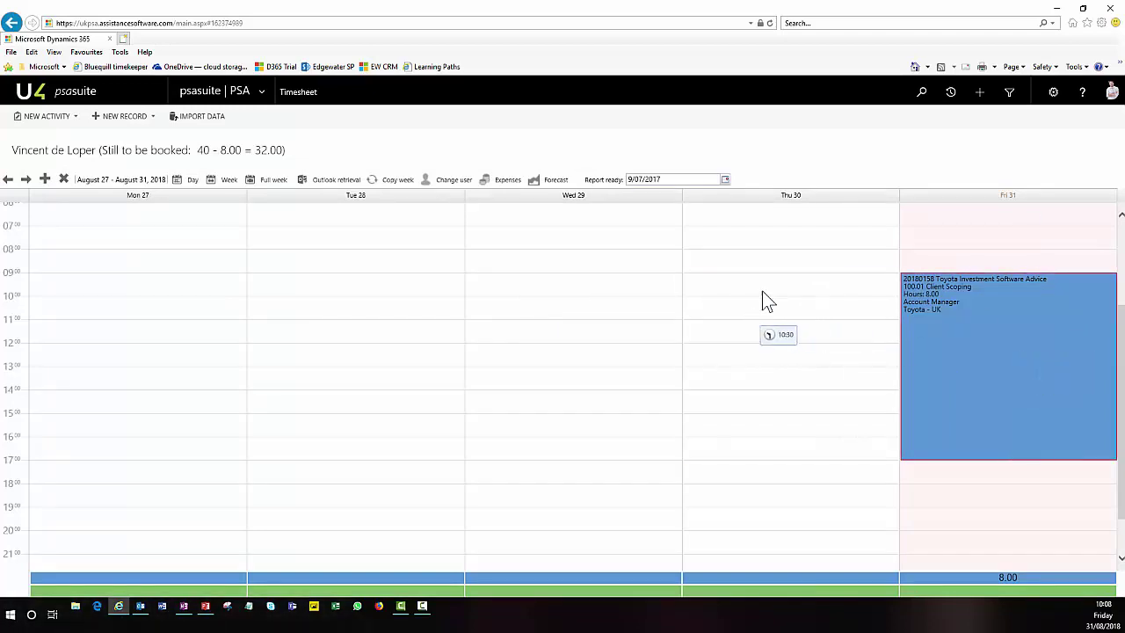
{"action": "left_click", "coordinate": [791, 318]}
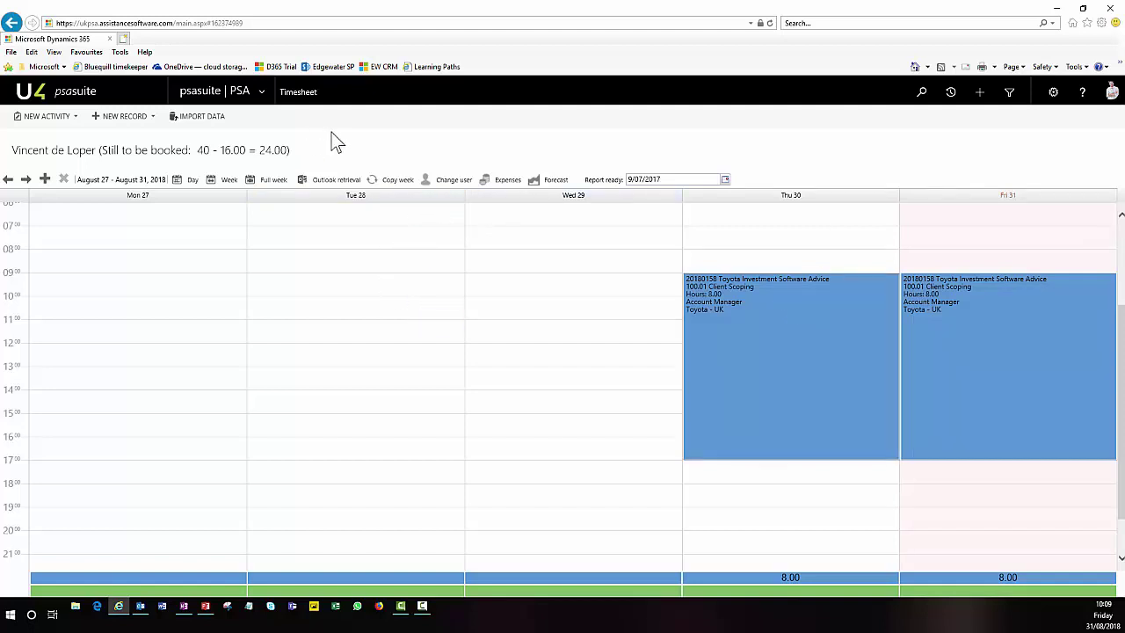
Step: Open the recent project Toyota Investment Requirement 2018, start an Instant Time Entry timer for item 000.0 Pre-Sales, and pause it
{"action": "left_click", "coordinate": [264, 94]}
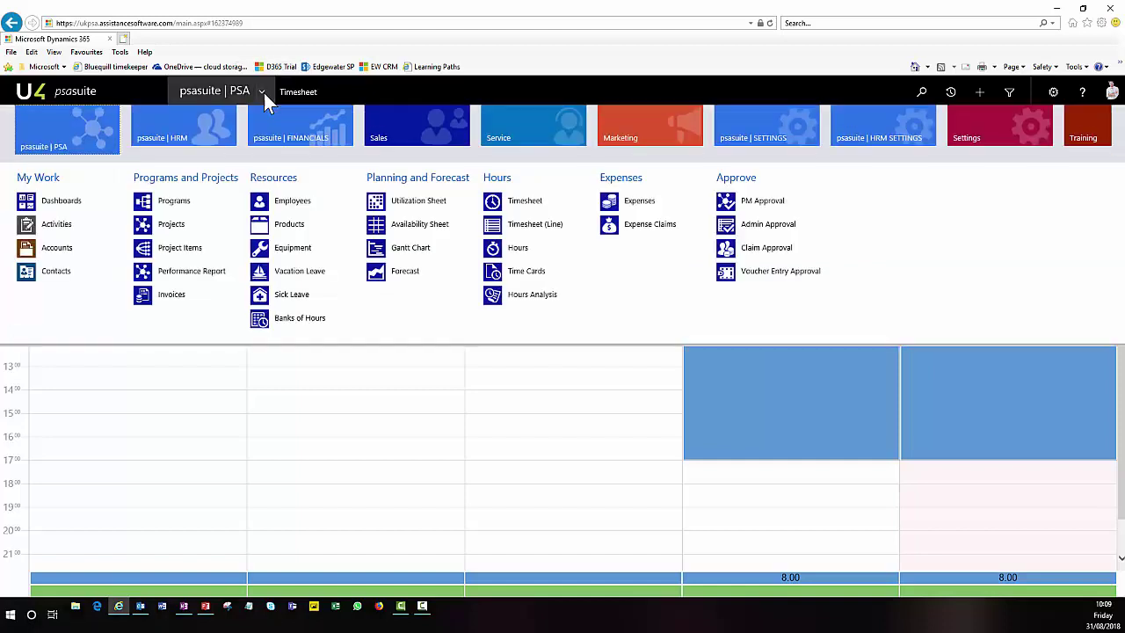
{"action": "left_click", "coordinate": [950, 93]}
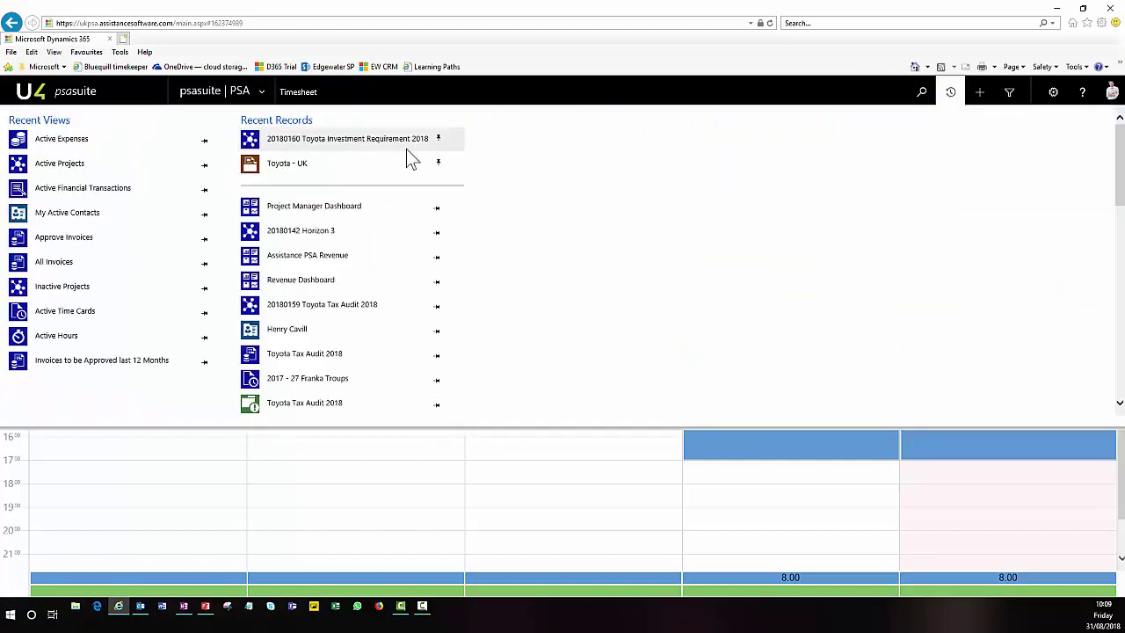
{"action": "left_click", "coordinate": [343, 141]}
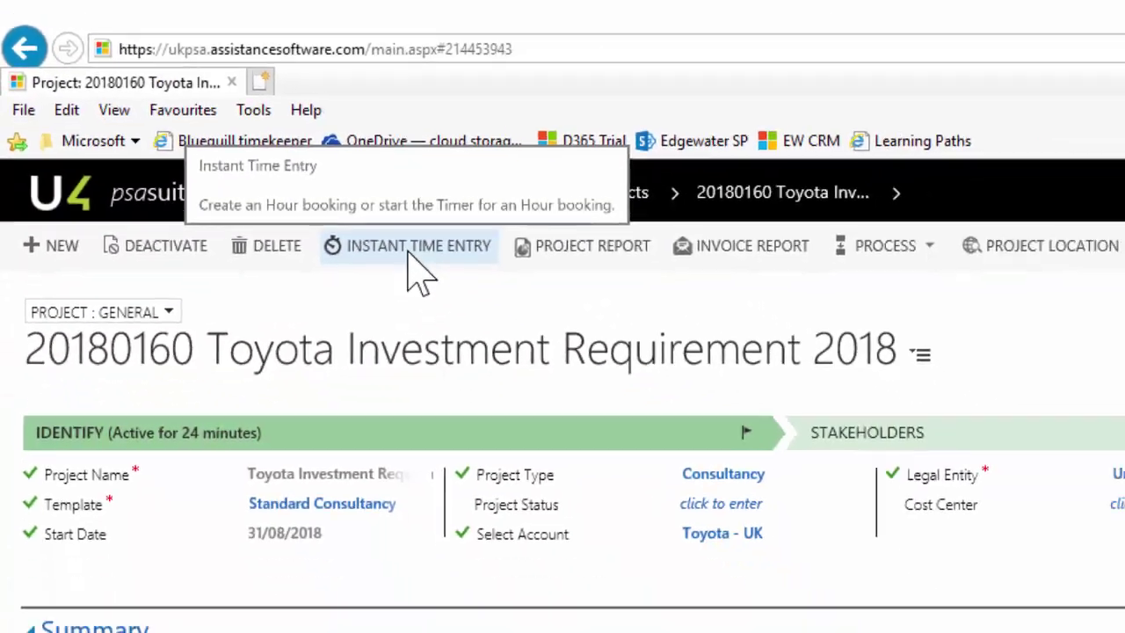
{"action": "left_click", "coordinate": [408, 249]}
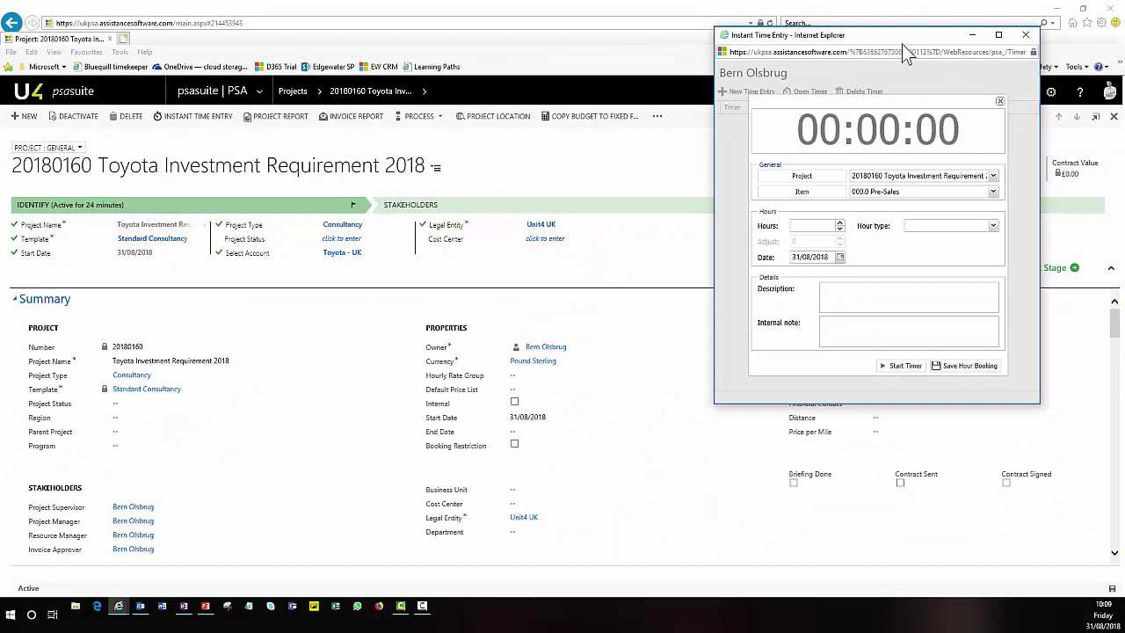
{"action": "left_click", "coordinate": [994, 191]}
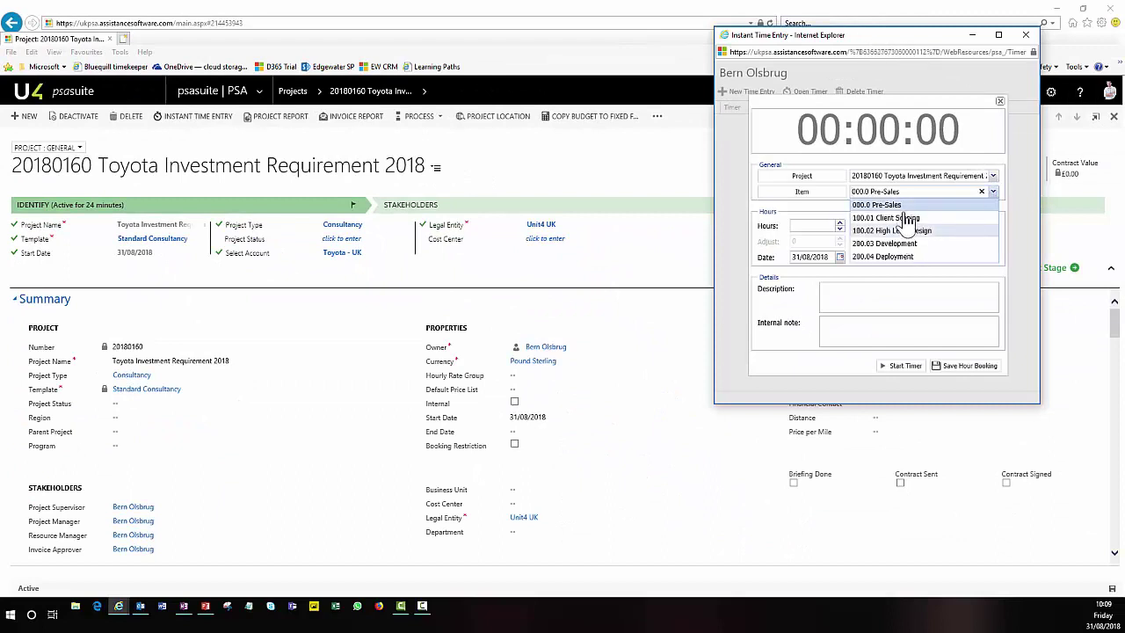
{"action": "left_click", "coordinate": [892, 206]}
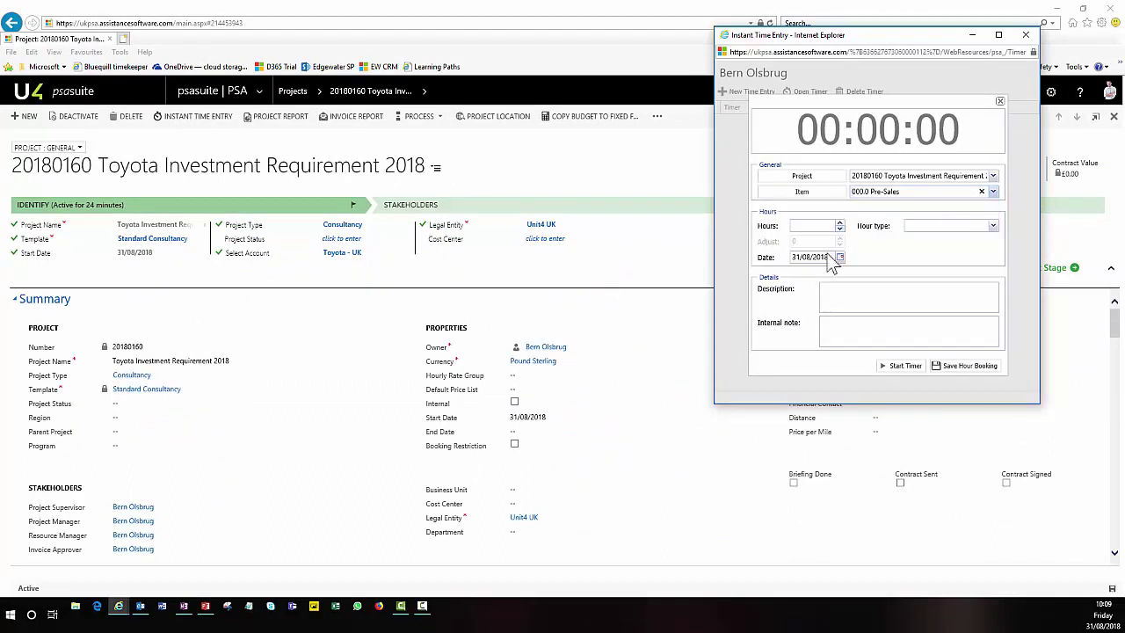
{"action": "left_click", "coordinate": [903, 366]}
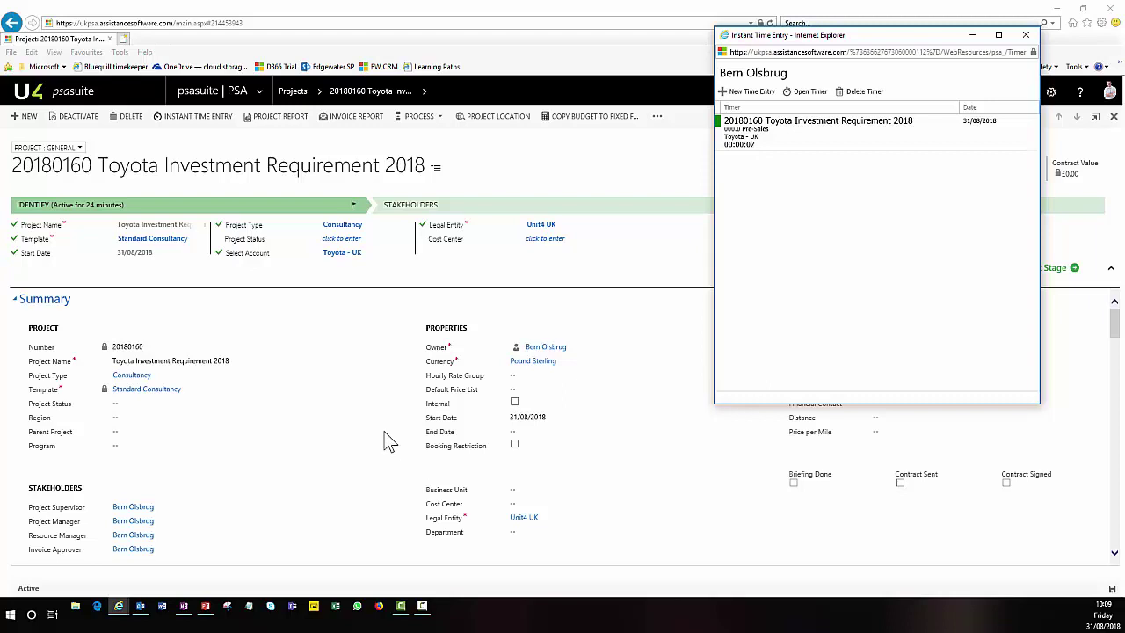
{"action": "left_click", "coordinate": [809, 141]}
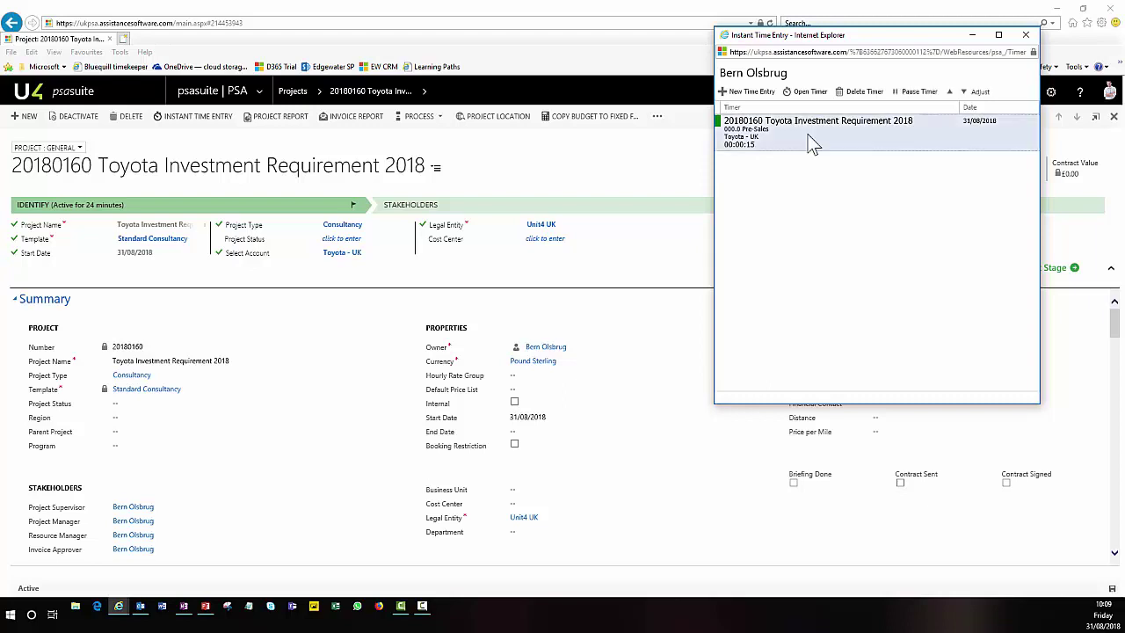
{"action": "left_click", "coordinate": [921, 94]}
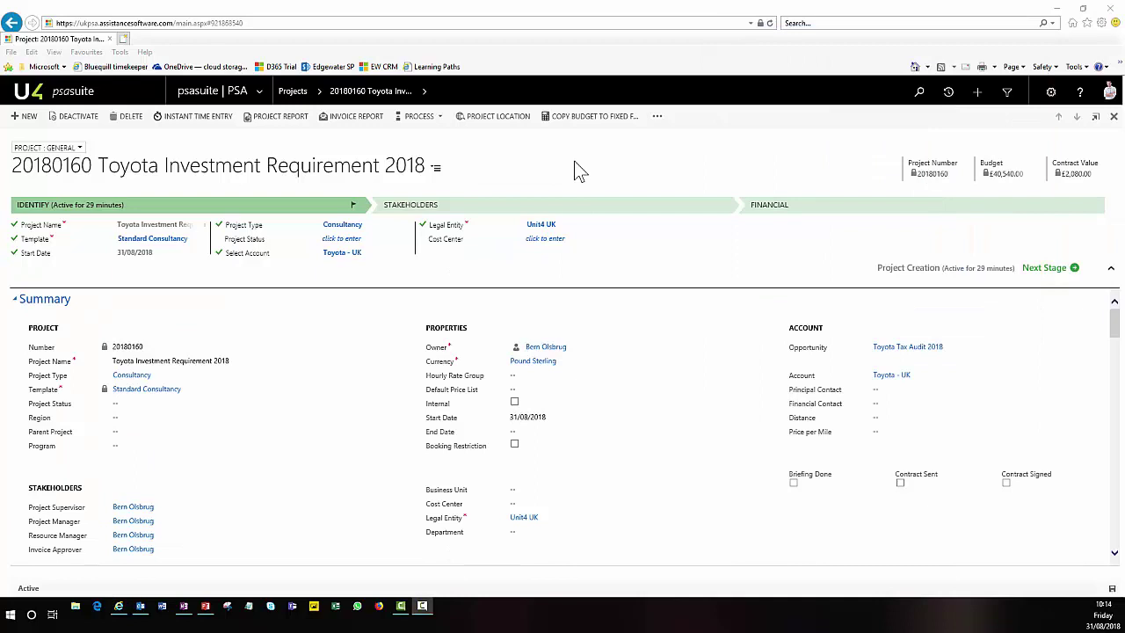
Step: Examine all item columns in the Details section of Toyota Investment Requirement 2018 and open the project's Performance Report
{"action": "left_click", "coordinate": [435, 168]}
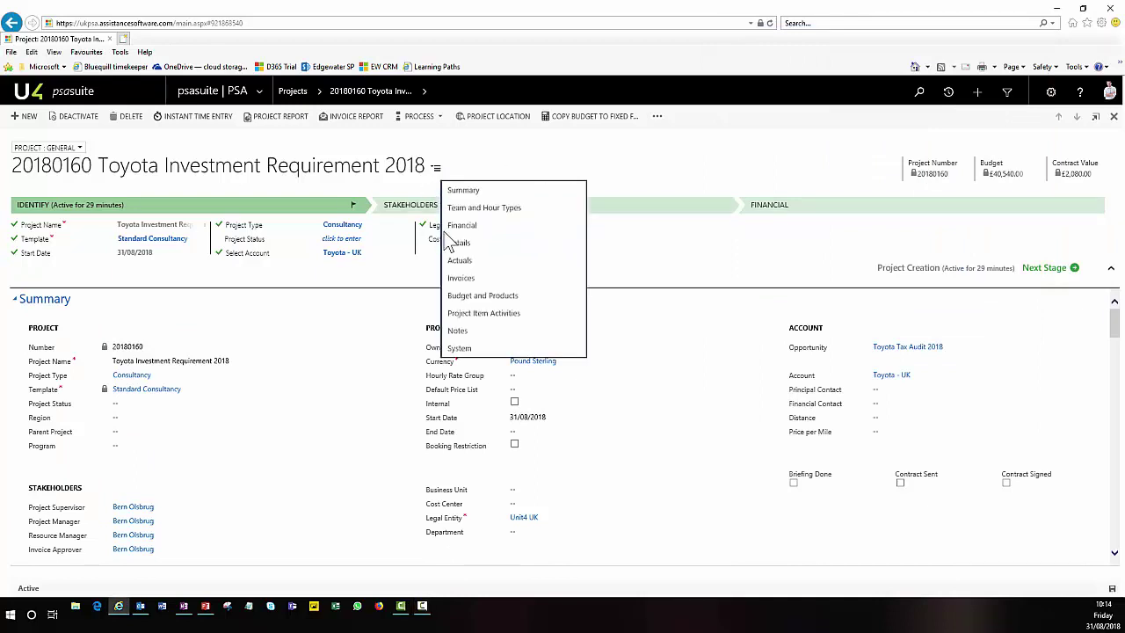
{"action": "left_click", "coordinate": [459, 243]}
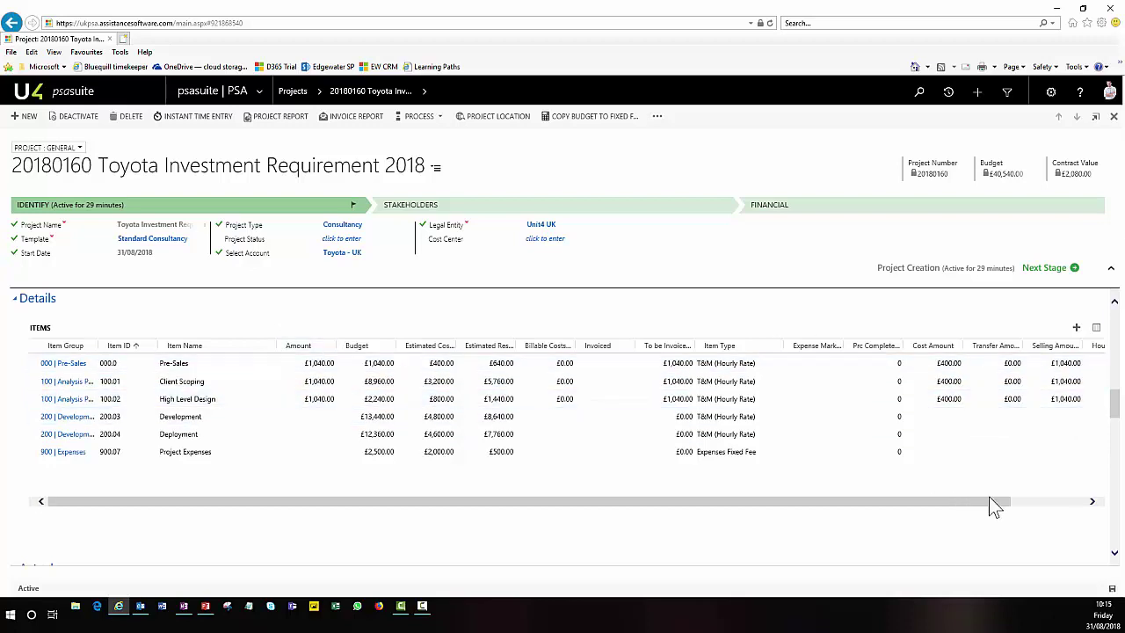
{"action": "left_click_drag", "start_coordinate": [991, 502], "coordinate": [1105, 502]}
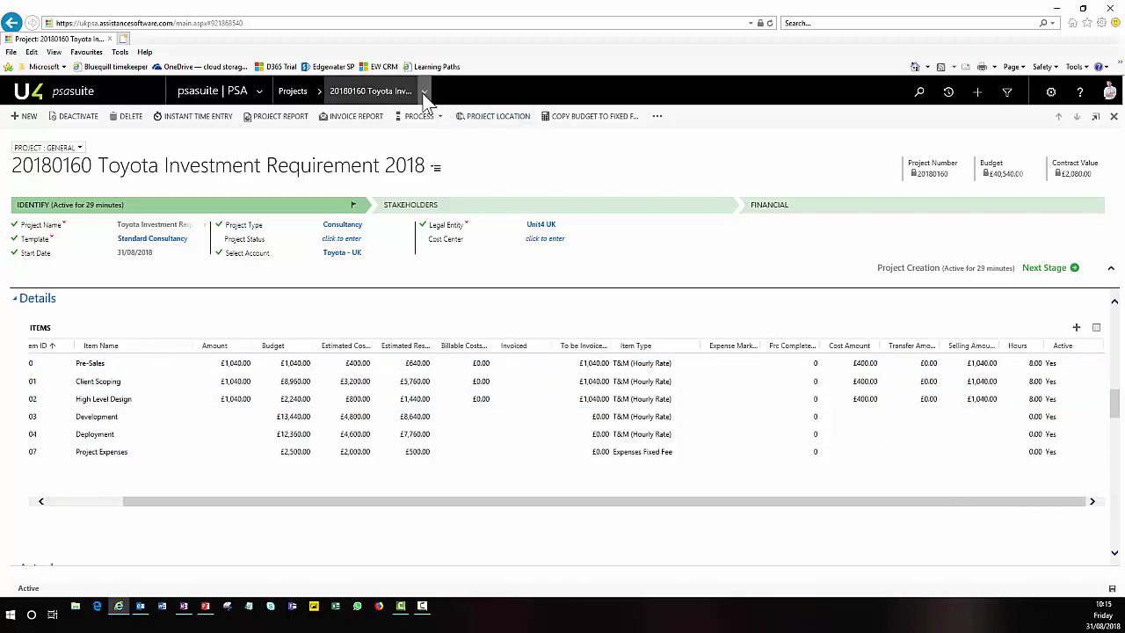
{"action": "left_click", "coordinate": [425, 91]}
{"action": "left_click", "coordinate": [225, 145]}
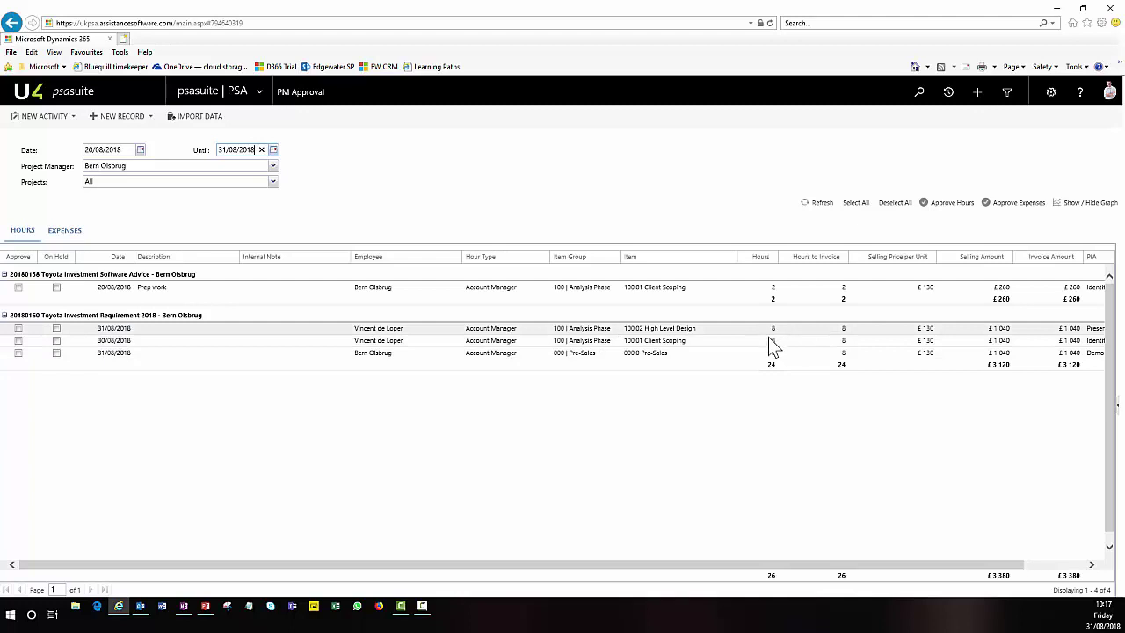
Step: Set the hours to invoice to 10 for the 100.02 High Level Design booking of Toyota Investment Requirement 2018
{"action": "left_click", "coordinate": [833, 330]}
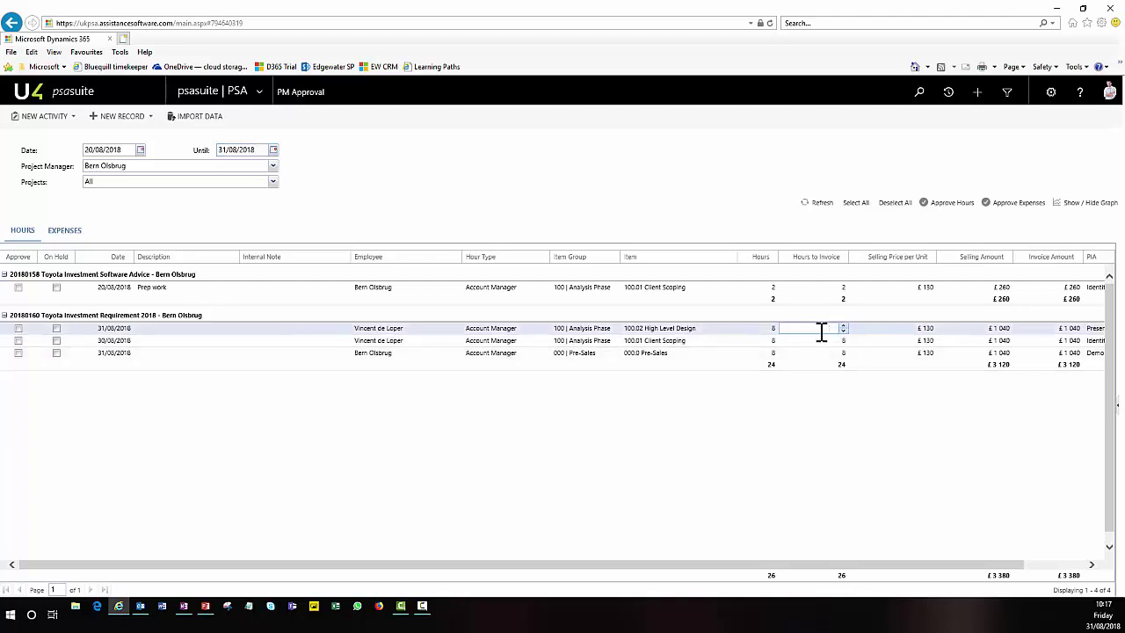
{"action": "type", "text": "10"}
{"action": "left_click", "coordinate": [821, 341]}
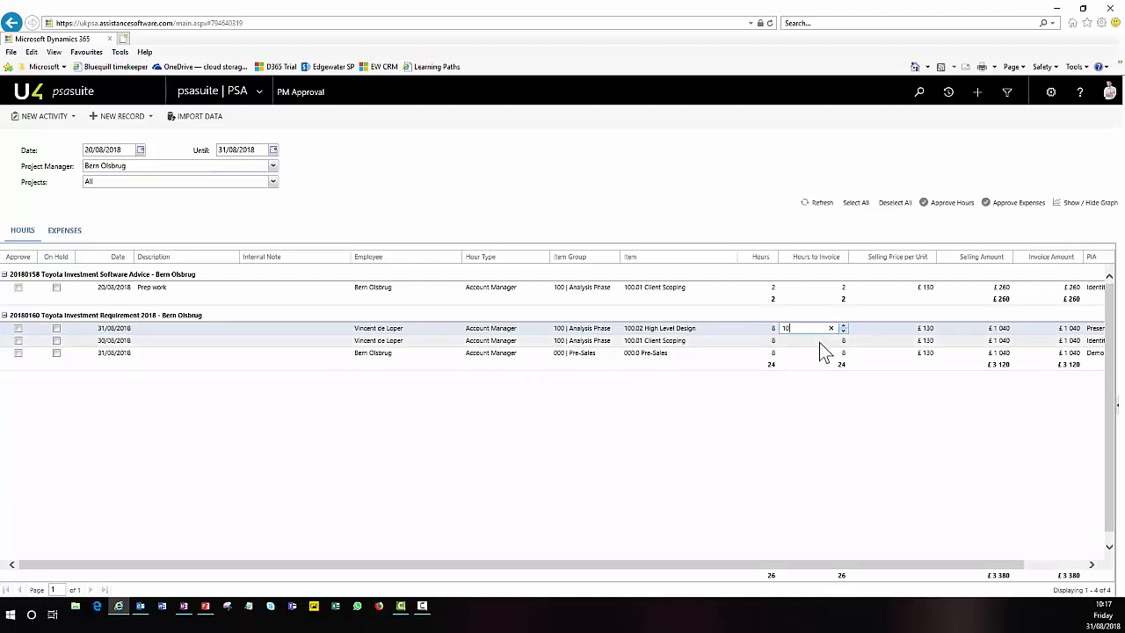
{"action": "left_click", "coordinate": [829, 359]}
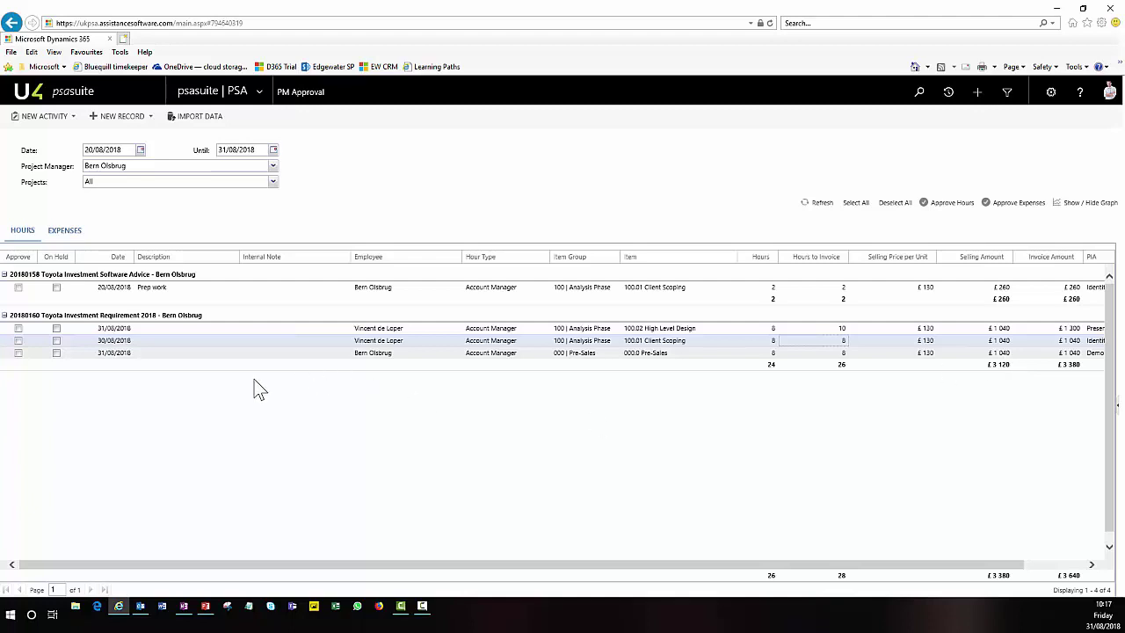
Step: Approve the High Level Design, Client Scoping and Pre-Sales hours of Toyota Investment Requirement 2018
{"action": "left_click", "coordinate": [19, 328]}
{"action": "left_click", "coordinate": [18, 340]}
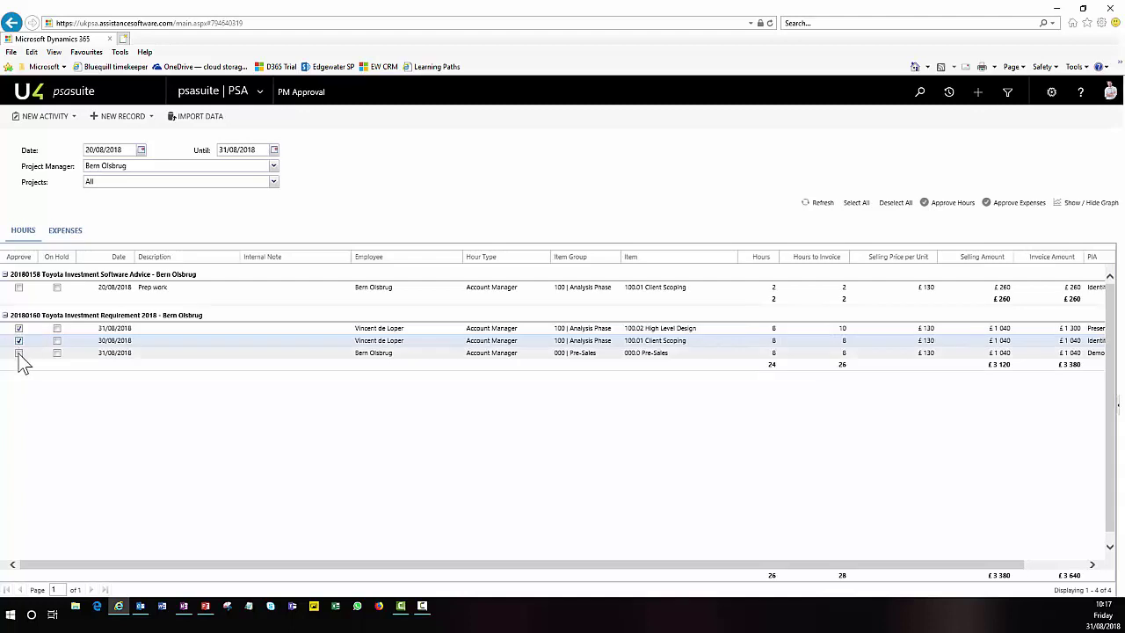
{"action": "left_click", "coordinate": [18, 352]}
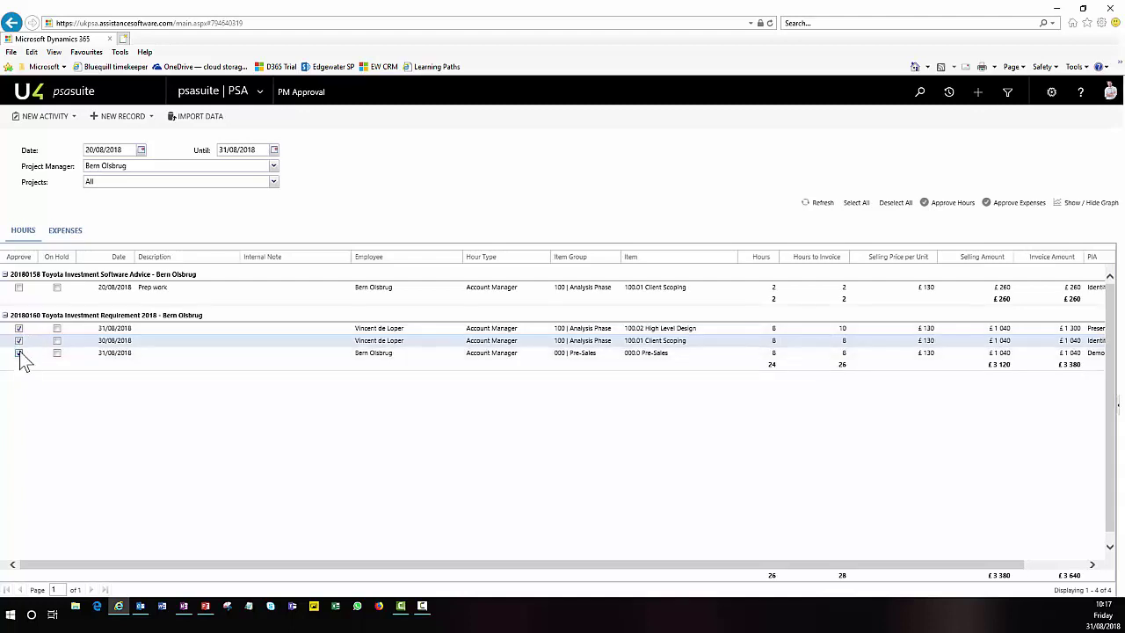
{"action": "left_click", "coordinate": [949, 204]}
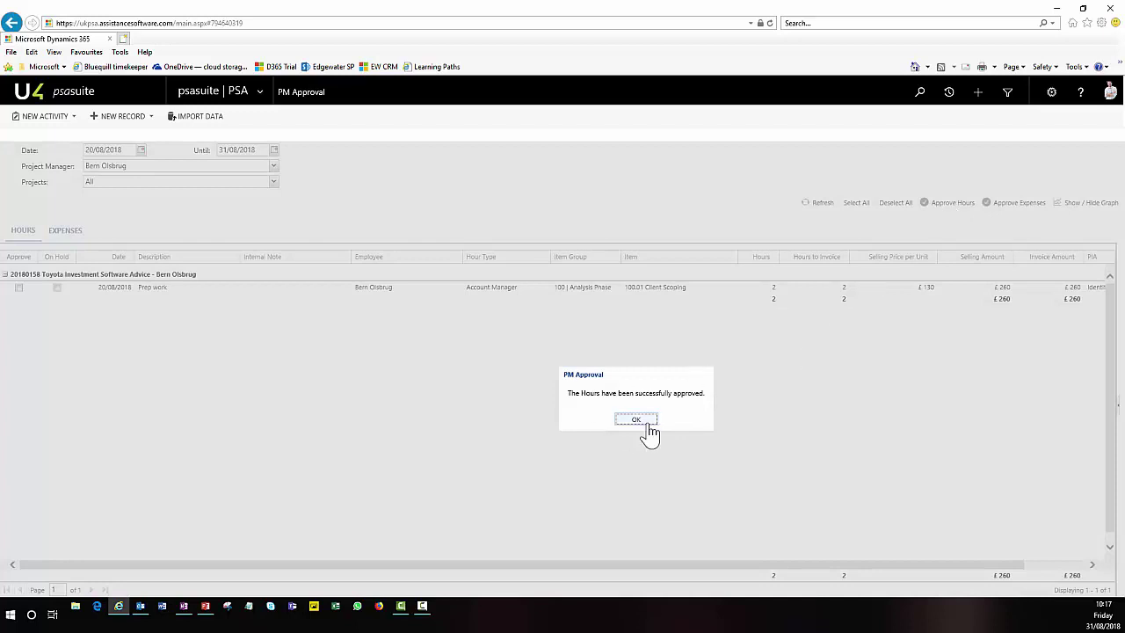
{"action": "left_click", "coordinate": [647, 420]}
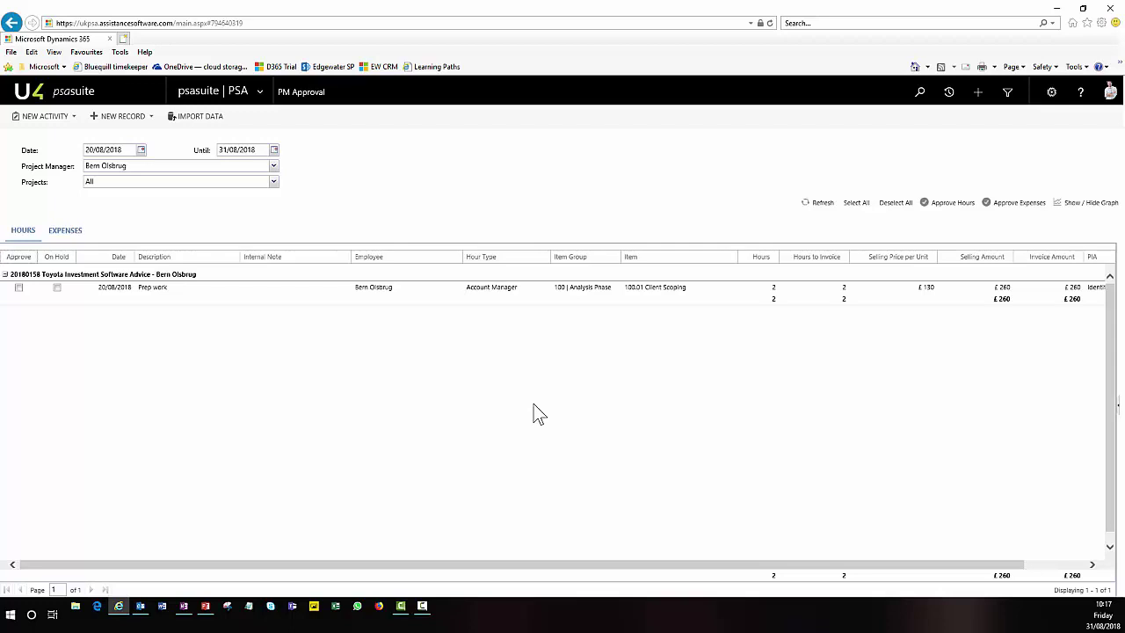
Step: Batch invoice the Time and Material (T&M) project Toyota Investment Requirement 2018 for the period 31/07/2018 until 31/08/2018
{"action": "left_click", "coordinate": [263, 89]}
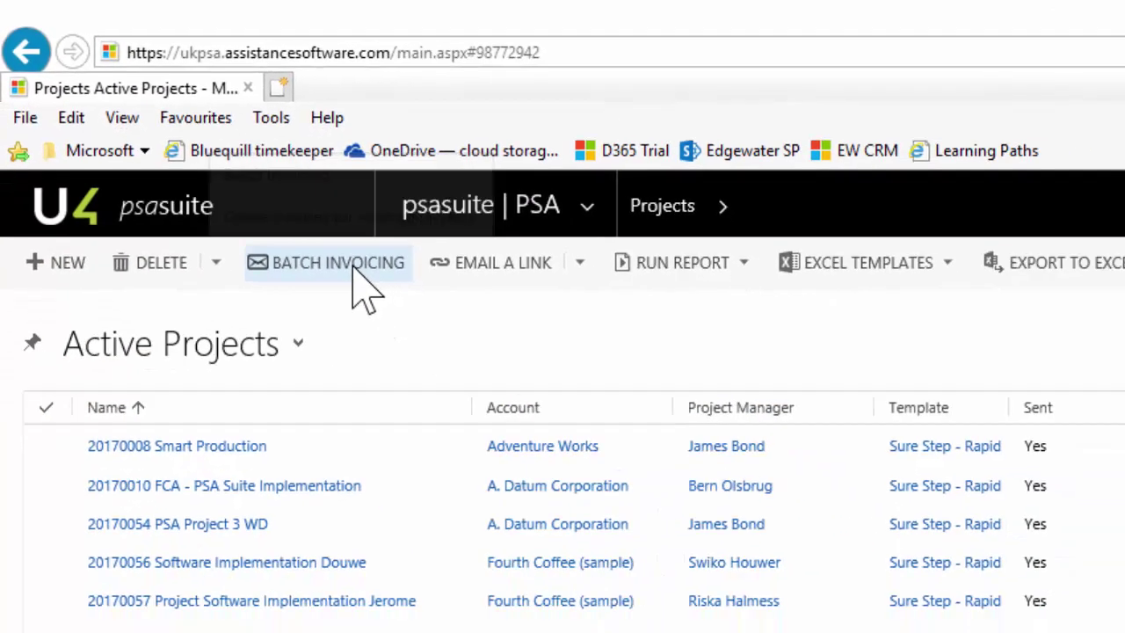
{"action": "left_click", "coordinate": [355, 267]}
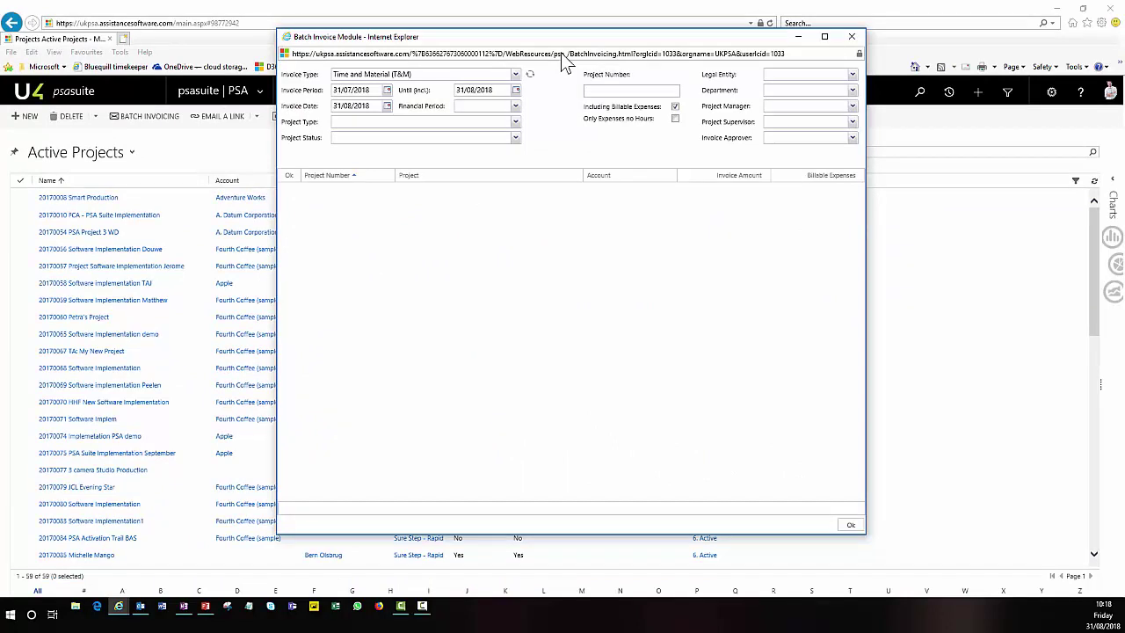
{"action": "left_click_drag", "start_coordinate": [526, 37], "coordinate": [587, 67]}
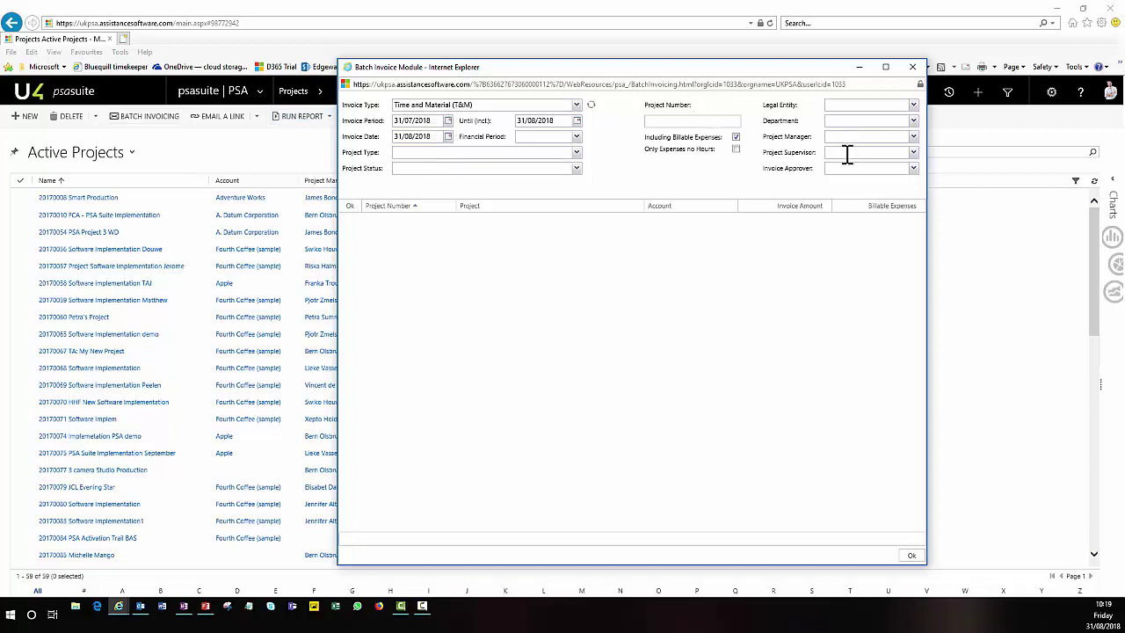
{"action": "left_click", "coordinate": [592, 106]}
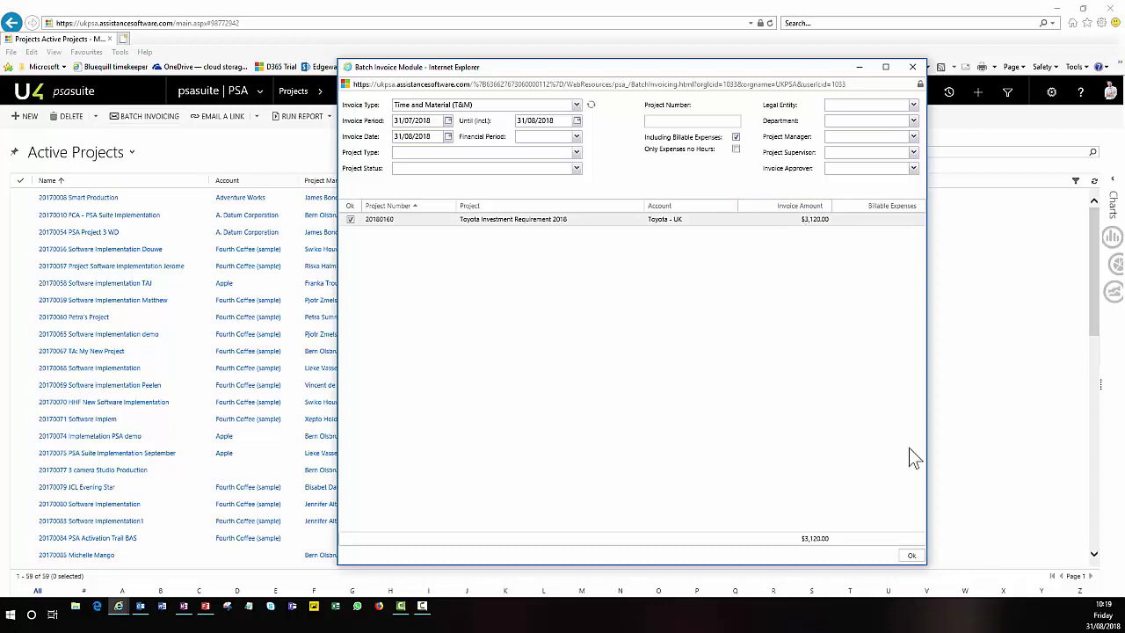
{"action": "left_click", "coordinate": [911, 556]}
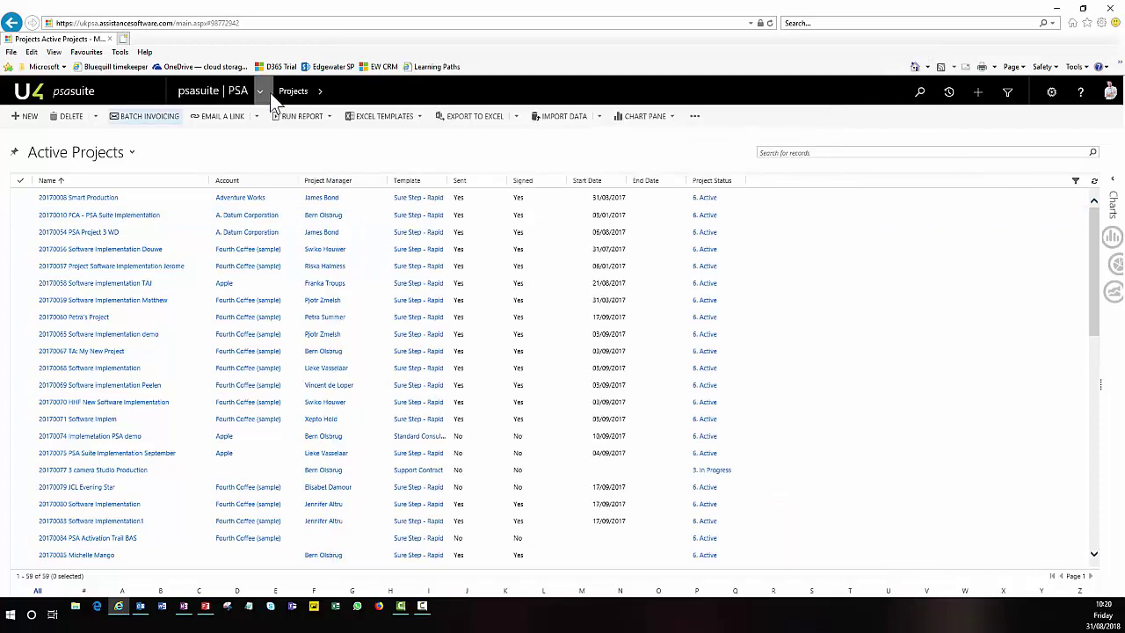
Step: Show the invoices in the Approve Invoices view and open the Toyota Investment Requirement 2018 invoice
{"action": "left_click", "coordinate": [262, 91]}
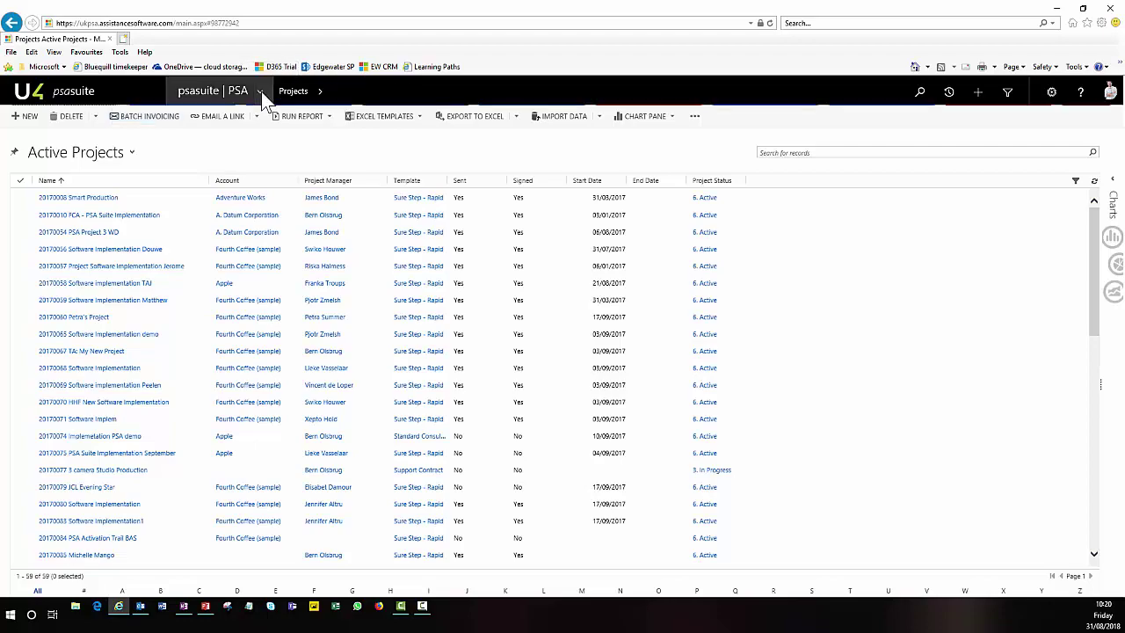
{"action": "left_click", "coordinate": [452, 264]}
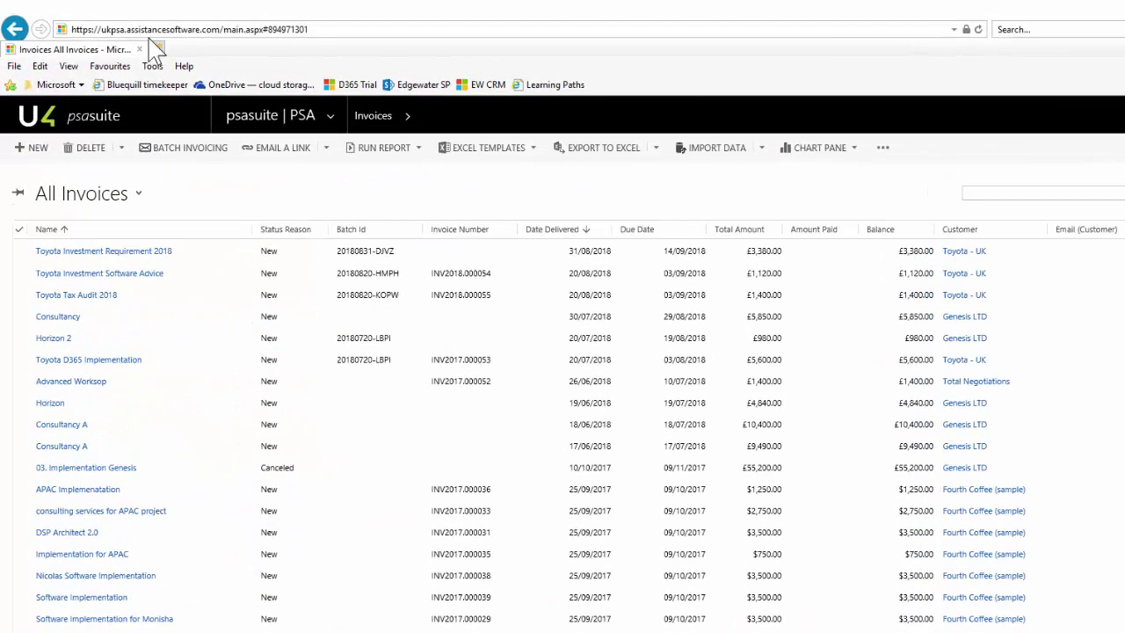
{"action": "left_click", "coordinate": [110, 153]}
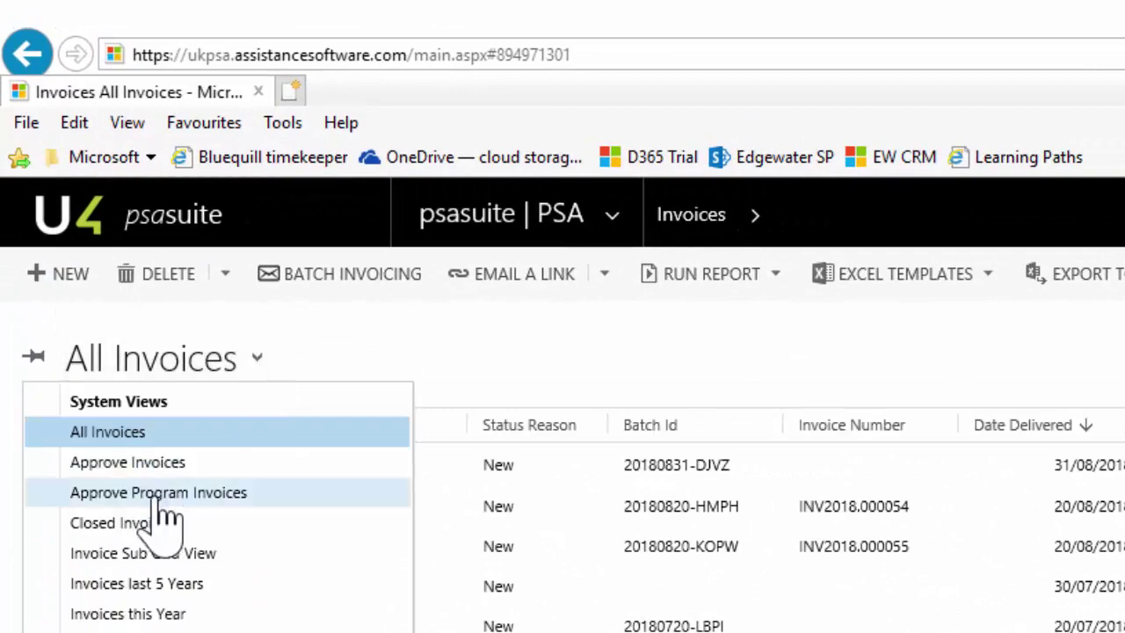
{"action": "left_click", "coordinate": [140, 463]}
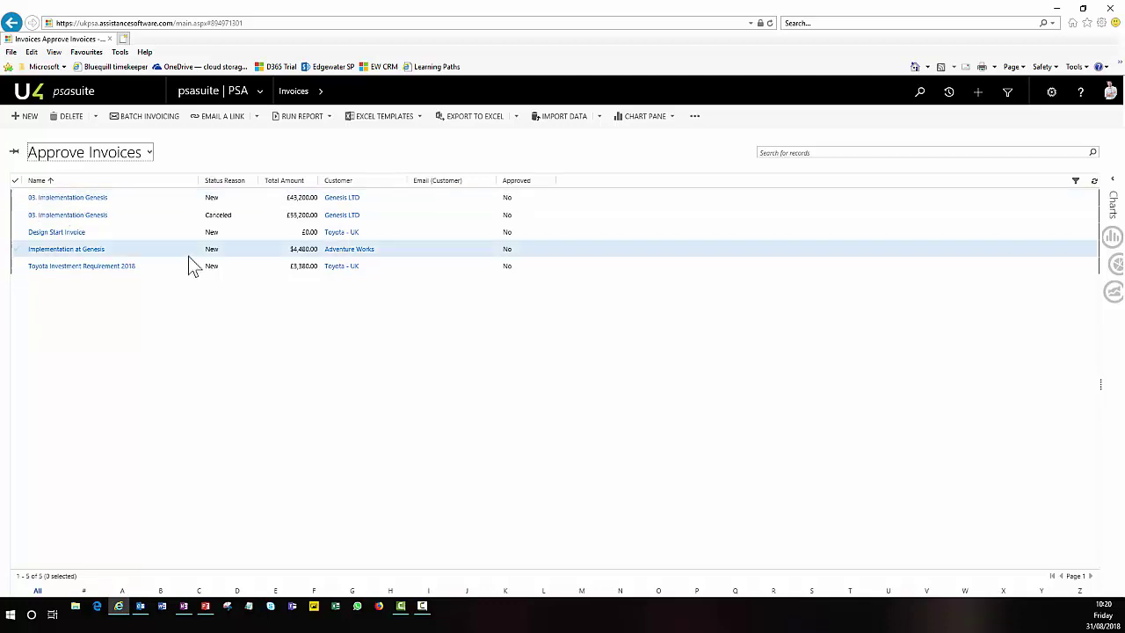
{"action": "left_click", "coordinate": [163, 266]}
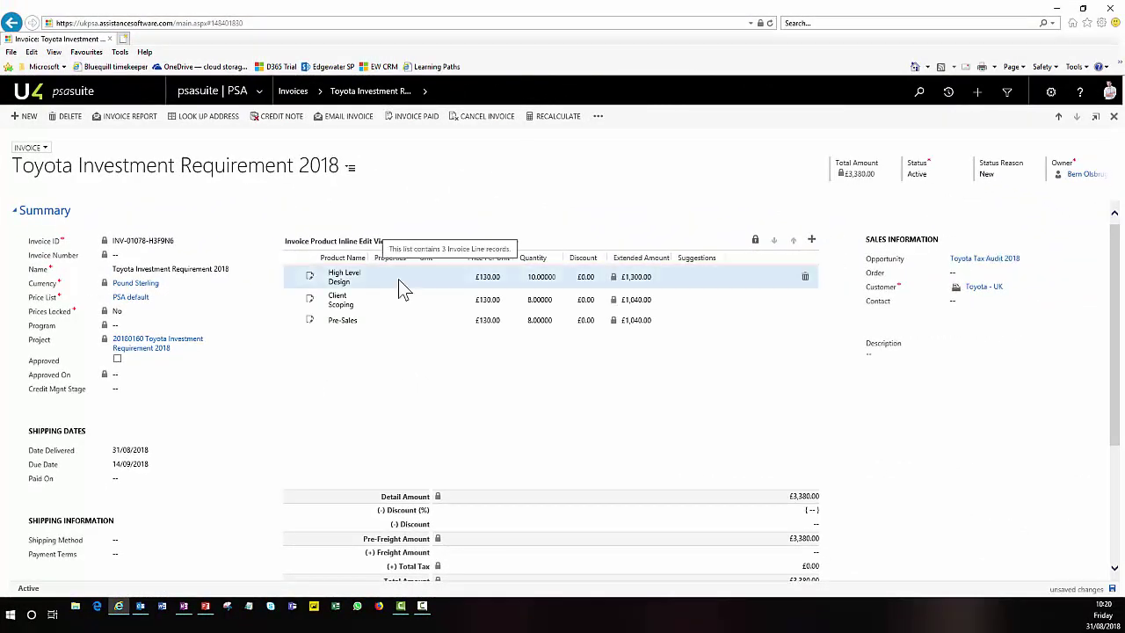
Step: Check the quantities of the High Level Design, Client Scoping and Pre-Sales invoice lines and look at the invoice's Preview section
{"action": "left_click", "coordinate": [546, 279]}
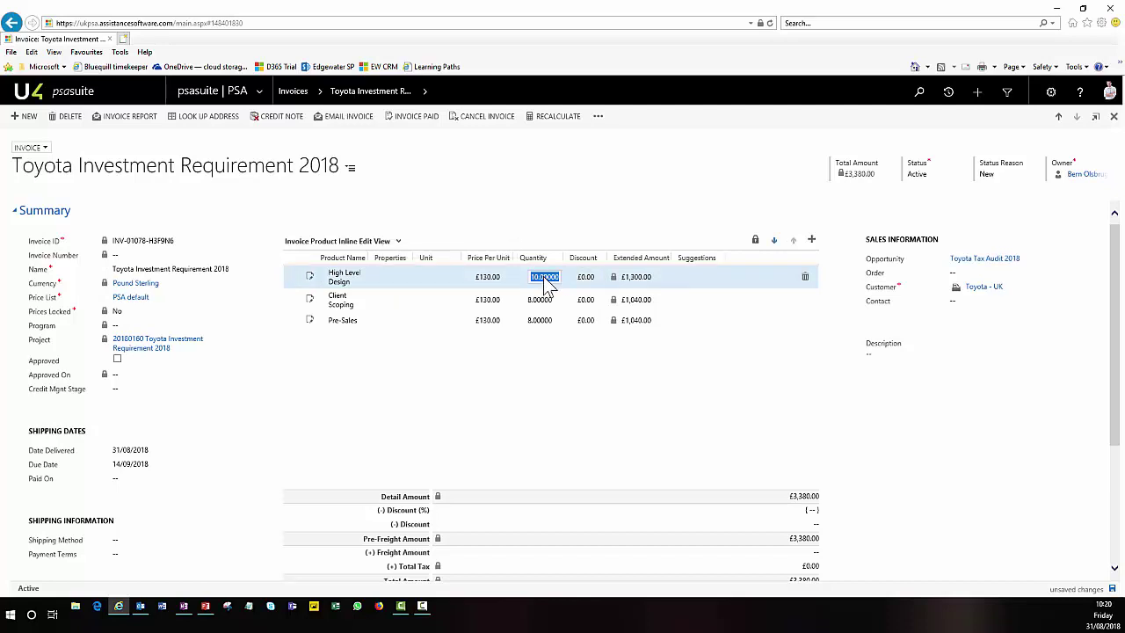
{"action": "left_click", "coordinate": [539, 299]}
{"action": "left_click", "coordinate": [543, 322]}
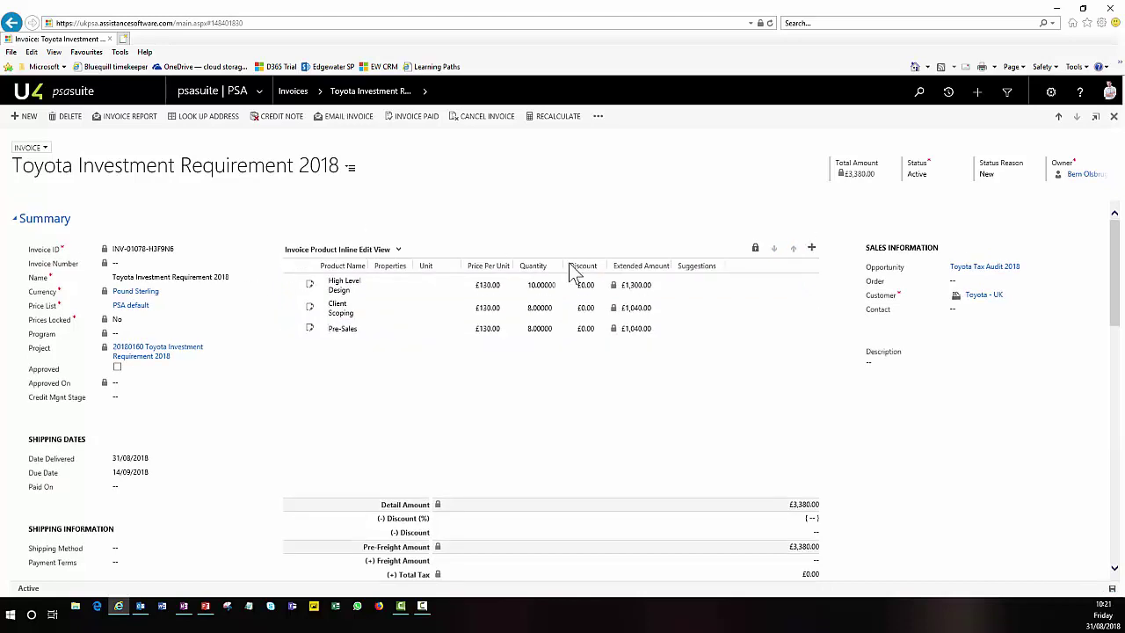
{"action": "left_click", "coordinate": [350, 170]}
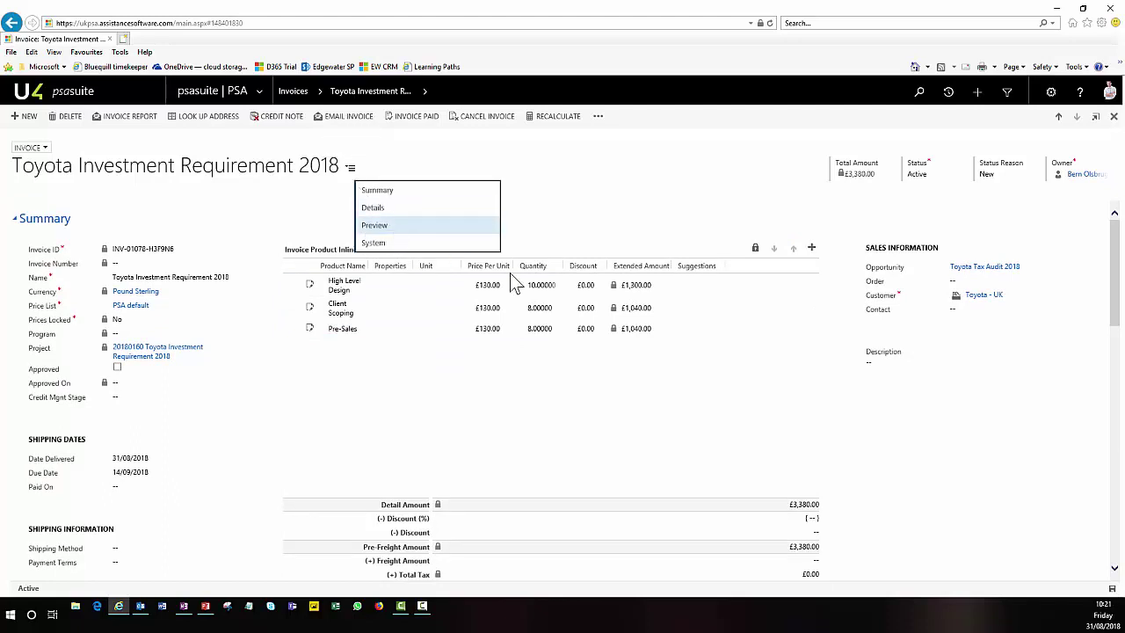
{"action": "scroll", "coordinate": [506, 347], "scroll_direction": "down", "scroll_amount": 3}
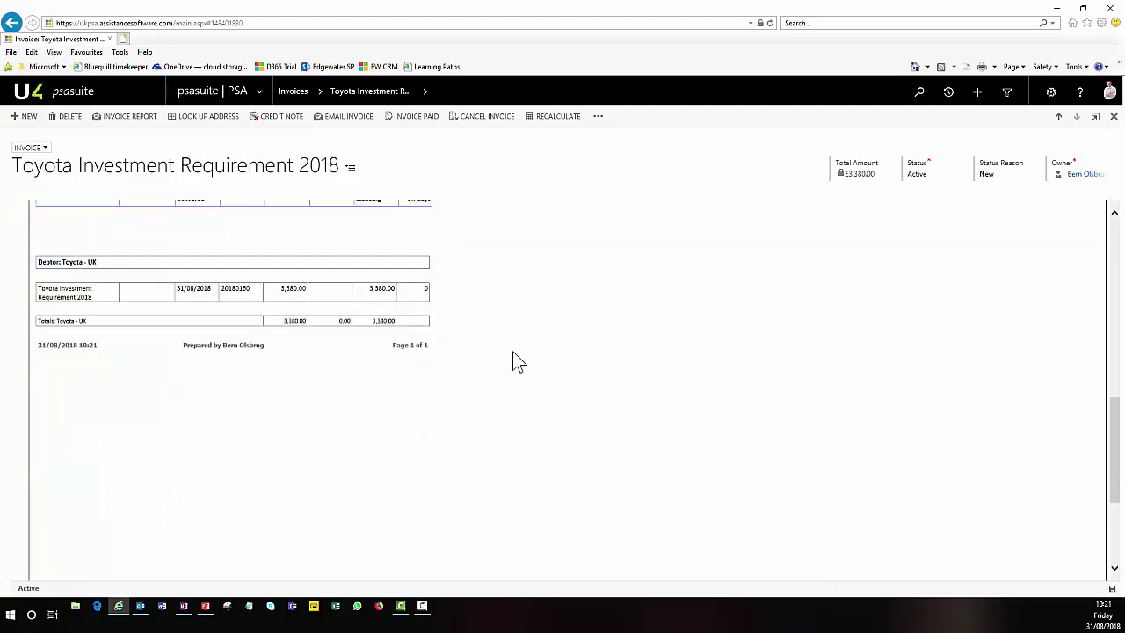
{"action": "scroll", "coordinate": [513, 355], "scroll_direction": "down", "scroll_amount": 1}
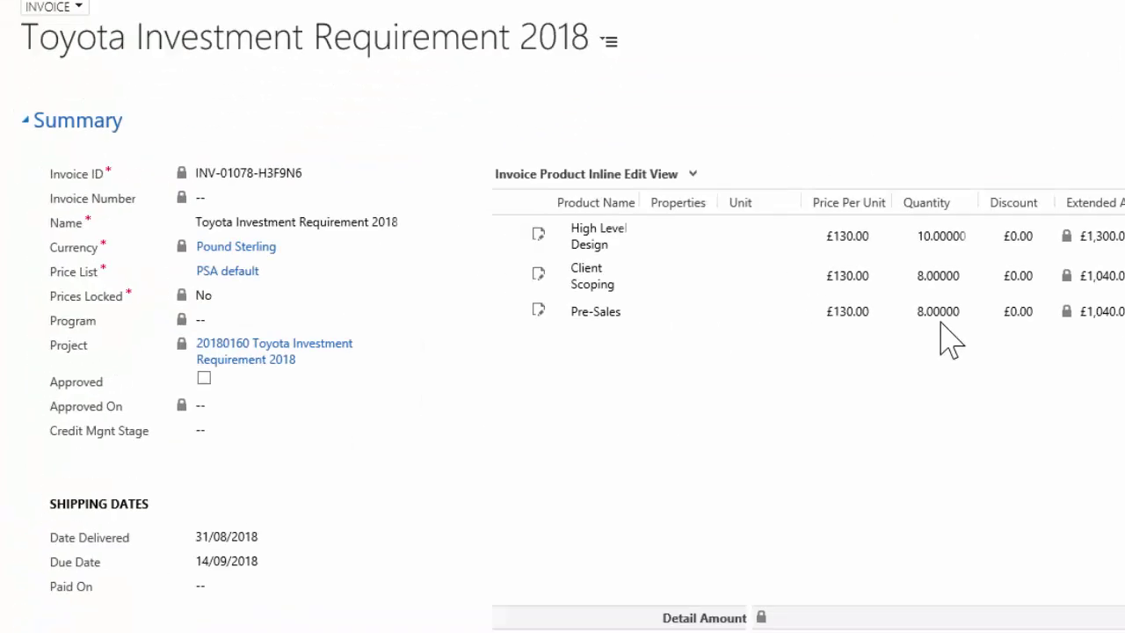
Step: Mark the Toyota Investment Requirement 2018 invoice as approved, save it and open its journal entries
{"action": "left_click", "coordinate": [406, 434]}
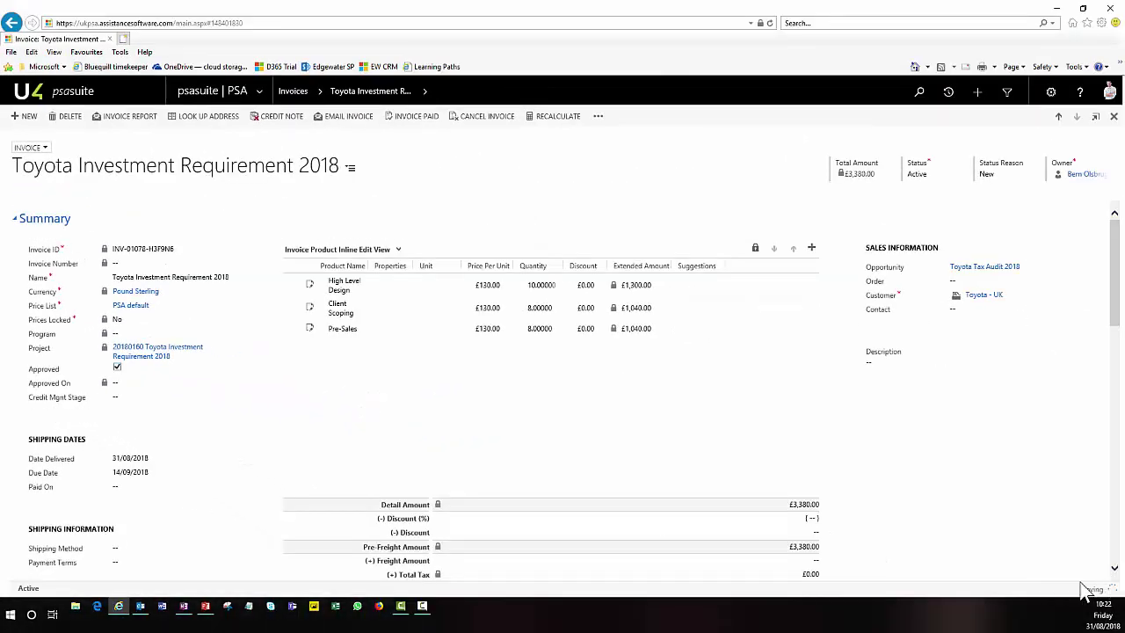
{"action": "left_click", "coordinate": [424, 91]}
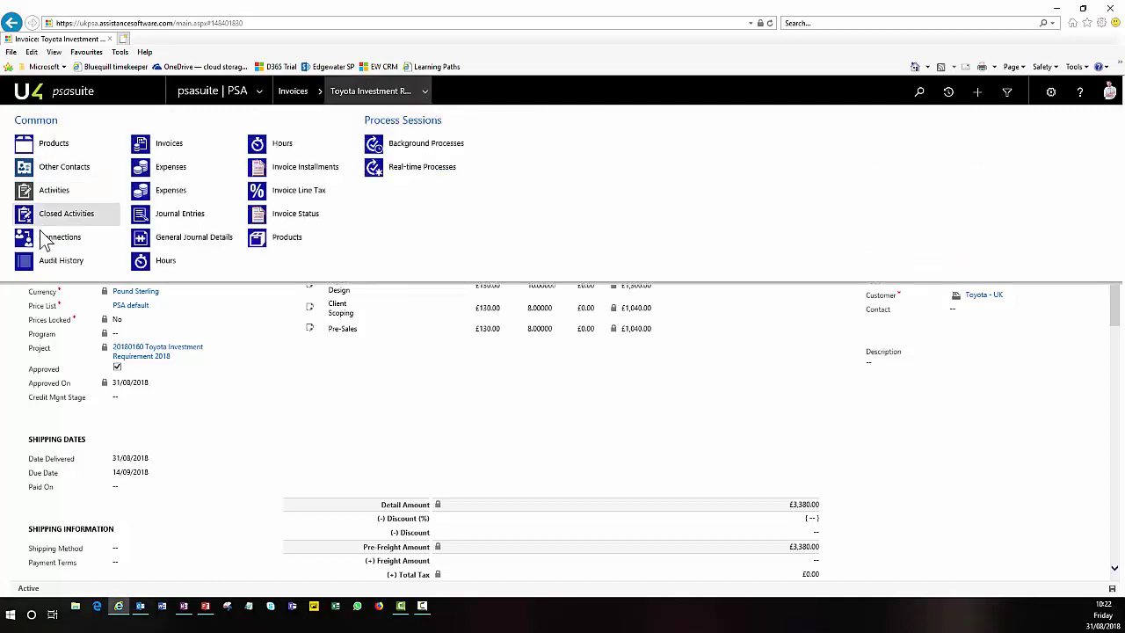
{"action": "left_click", "coordinate": [190, 215]}
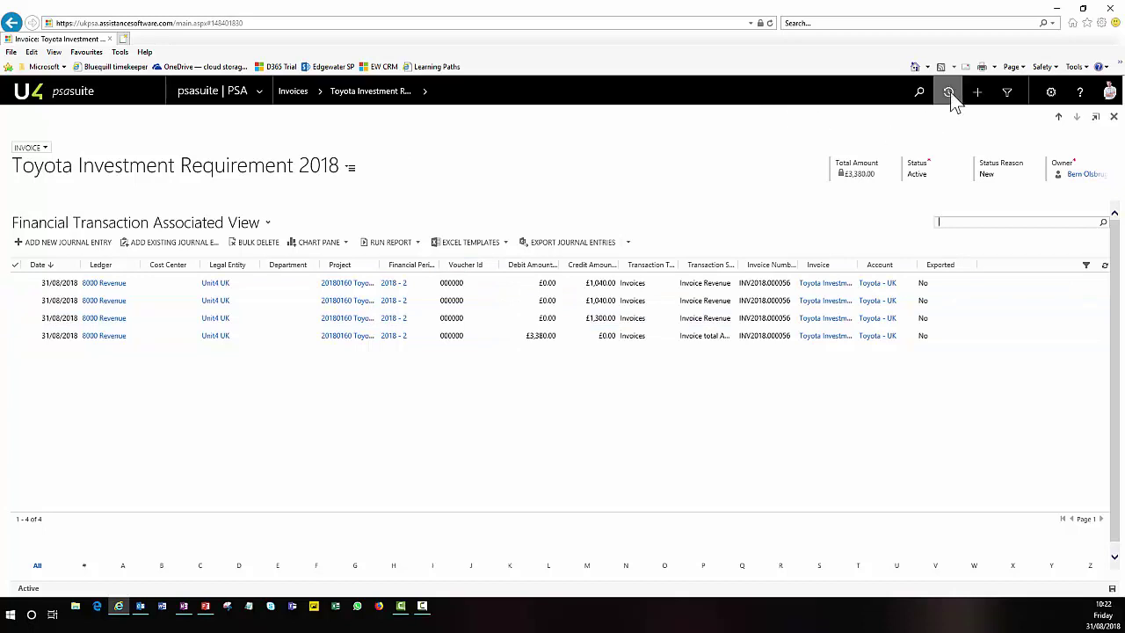
Step: Open the recent project Toyota Investment Requirement 2018 and review its Financial, Details and Actuals sections
{"action": "left_click", "coordinate": [348, 283]}
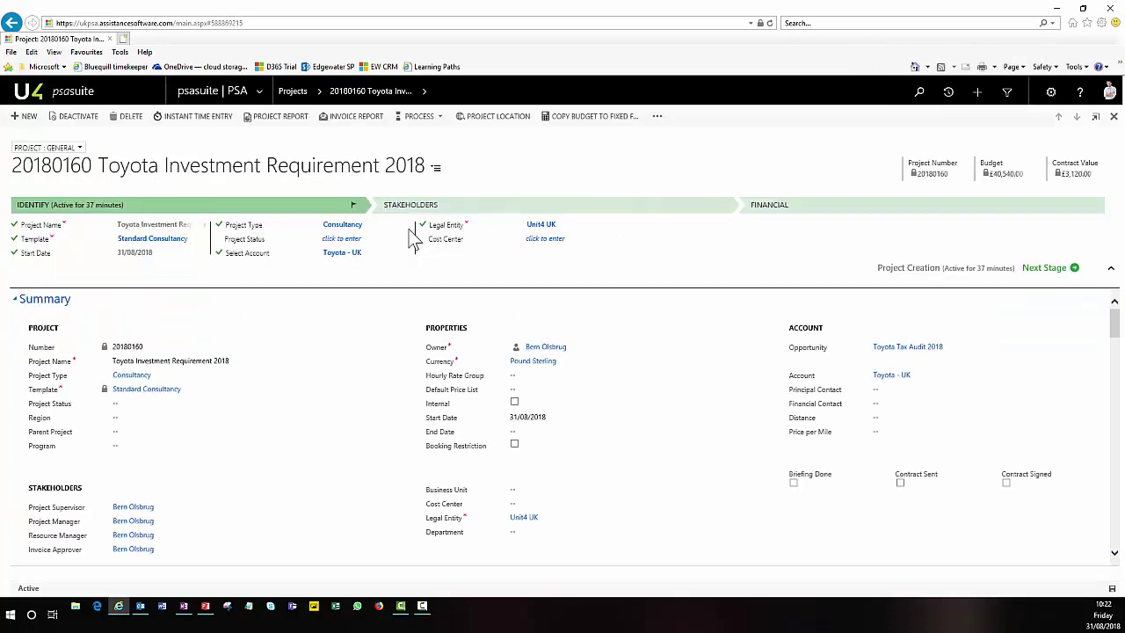
{"action": "left_click", "coordinate": [436, 171]}
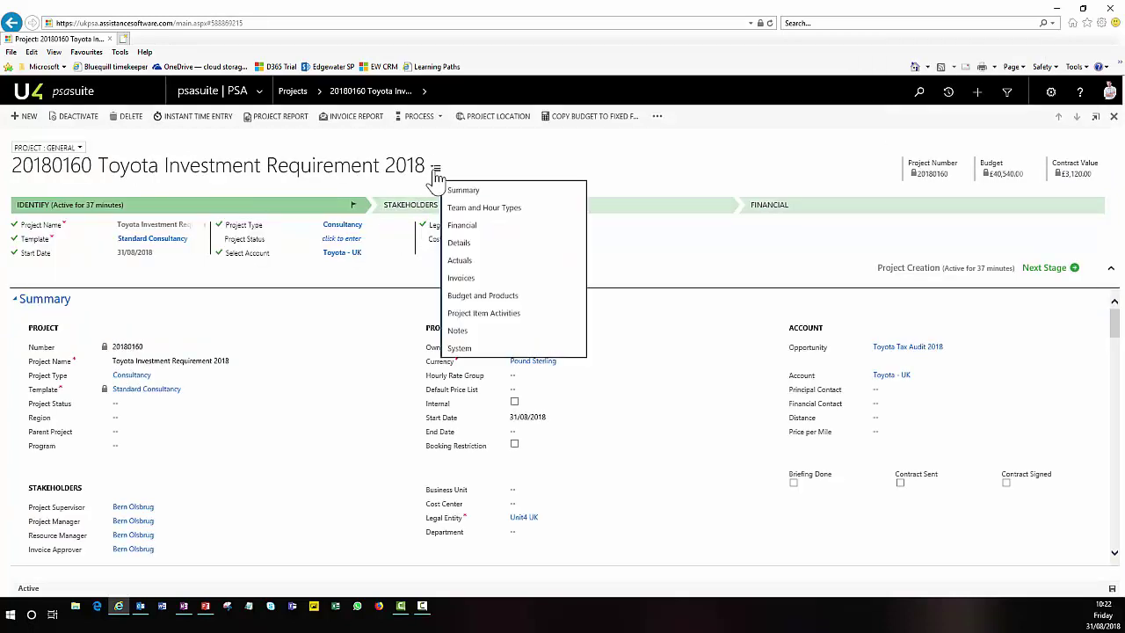
{"action": "left_click", "coordinate": [488, 223]}
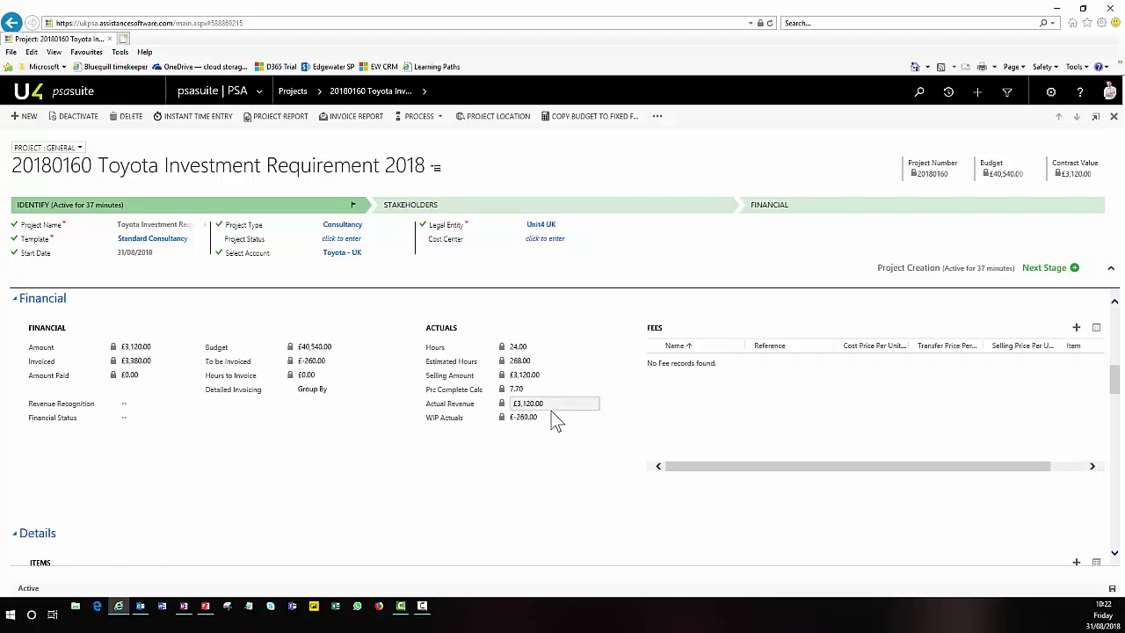
{"action": "scroll", "coordinate": [552, 417], "scroll_direction": "down", "scroll_amount": 3}
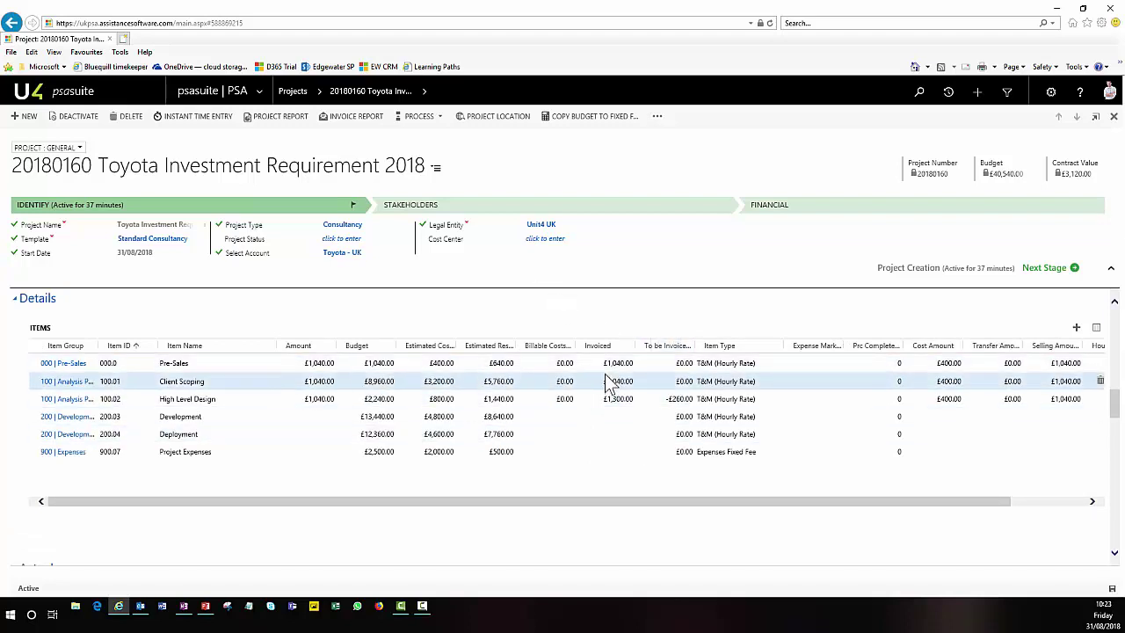
{"action": "left_click", "coordinate": [435, 167]}
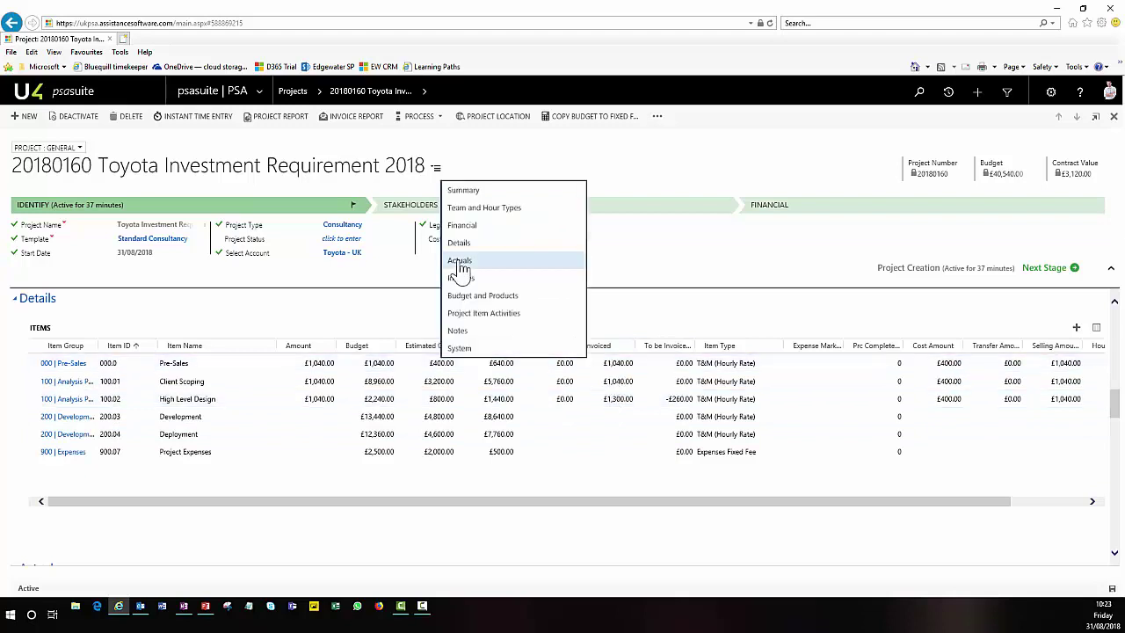
{"action": "left_click", "coordinate": [458, 261]}
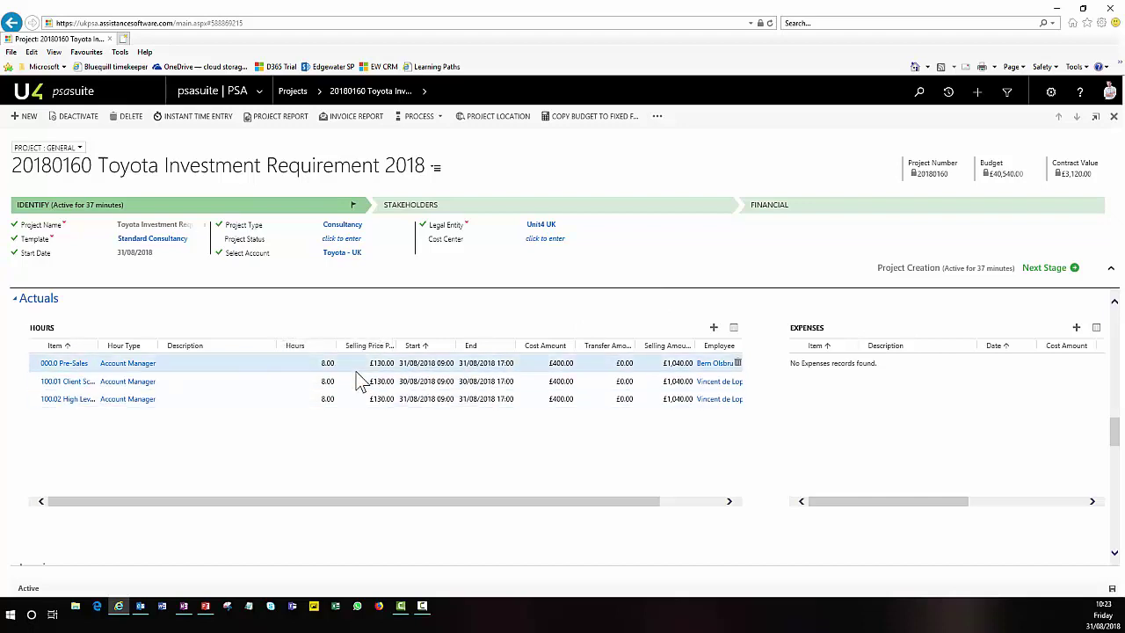
Step: Review the project's Invoices section and its per-item completion and revenue recognition for financial period 2018 - 3
{"action": "left_click", "coordinate": [436, 167]}
{"action": "left_click", "coordinate": [427, 220]}
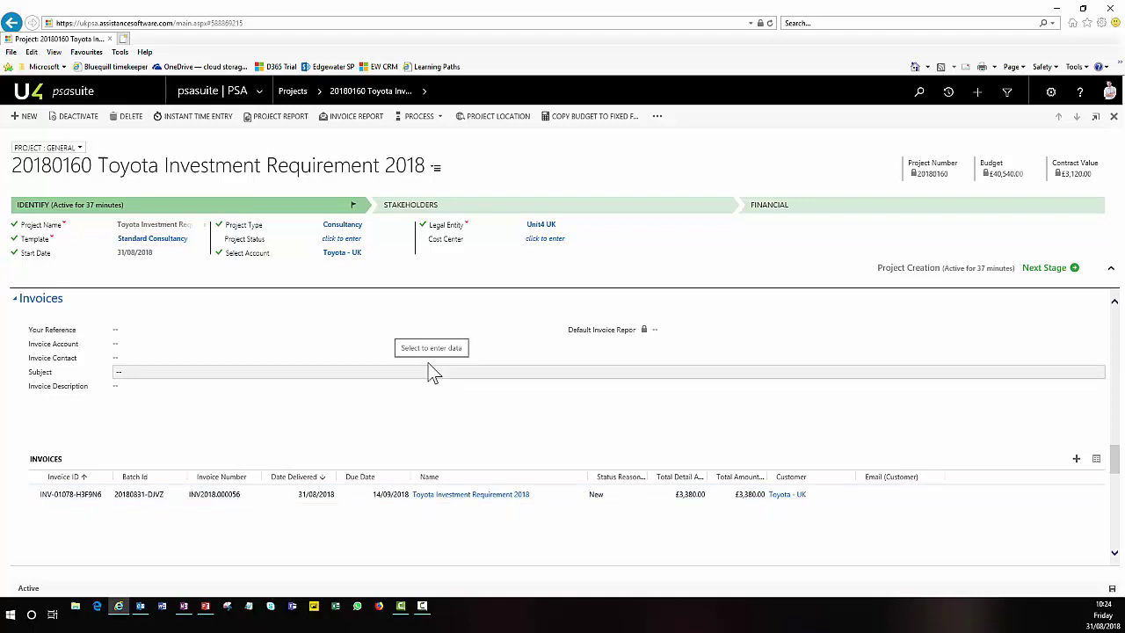
{"action": "scroll", "coordinate": [422, 357], "scroll_direction": "down", "scroll_amount": 5}
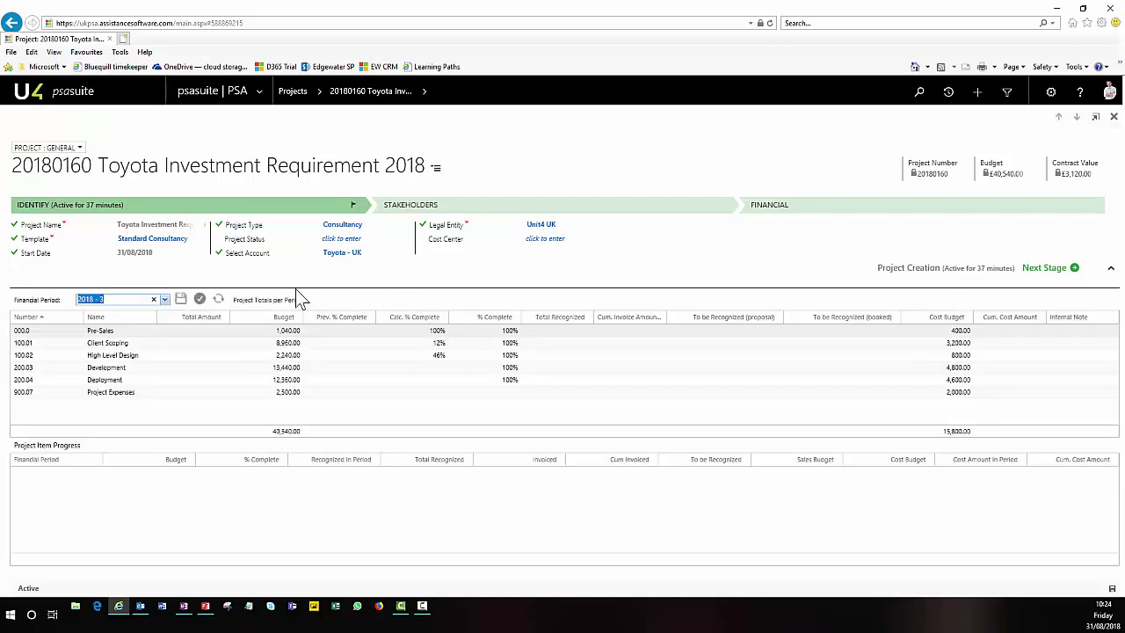
{"action": "left_click", "coordinate": [1111, 269]}
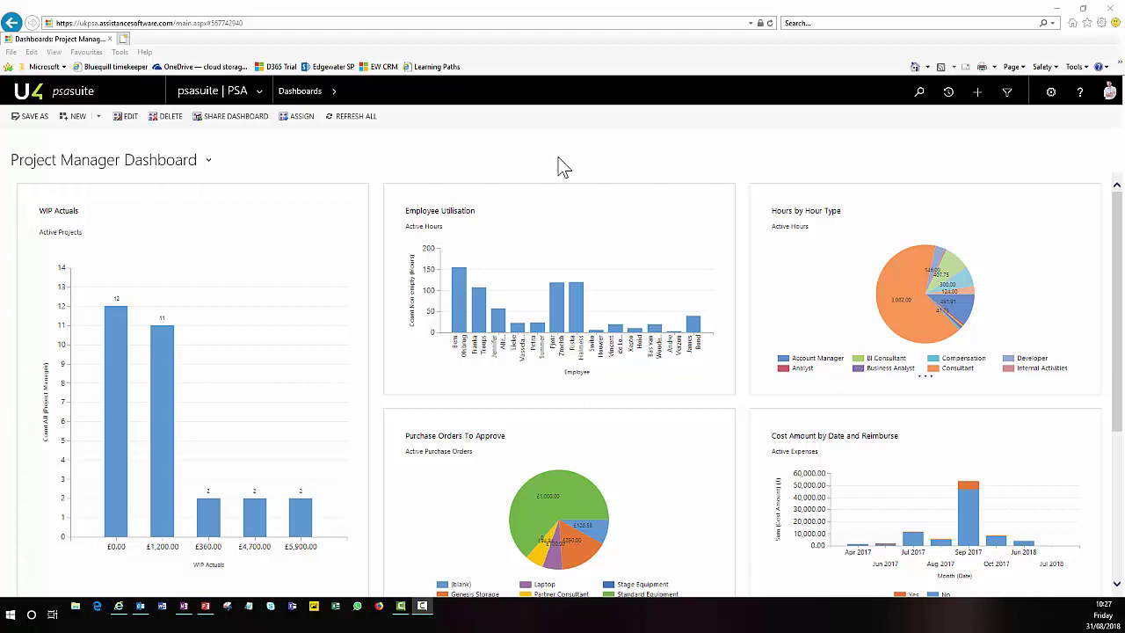
Step: Look through the list of available dashboards from the Project Manager Dashboard without switching to another one
{"action": "left_click", "coordinate": [210, 164]}
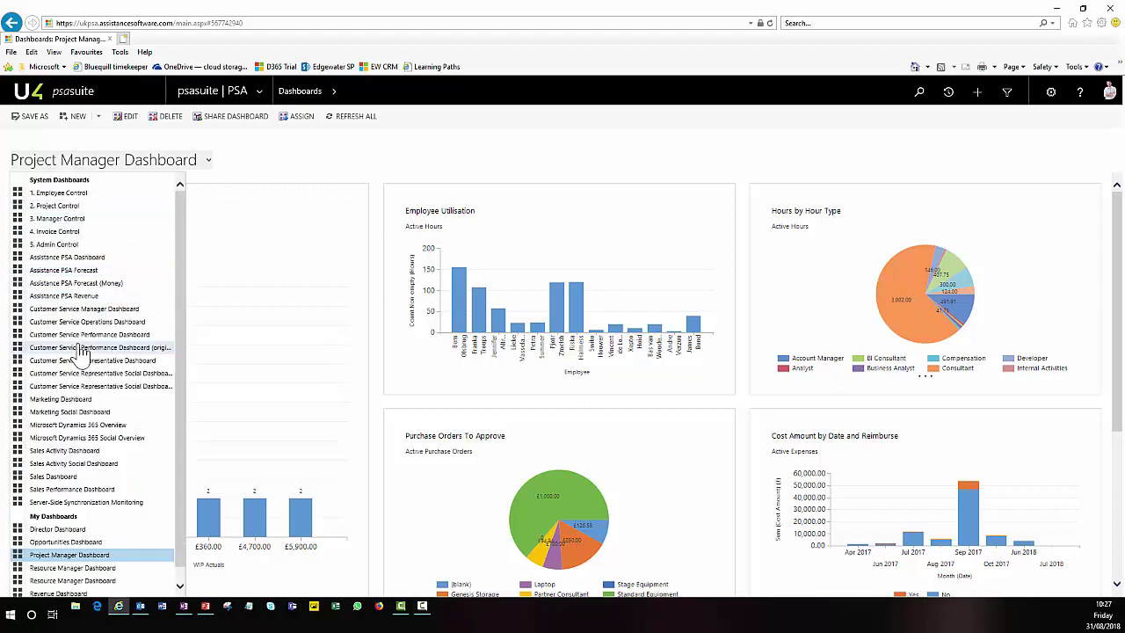
{"action": "left_click", "coordinate": [303, 169]}
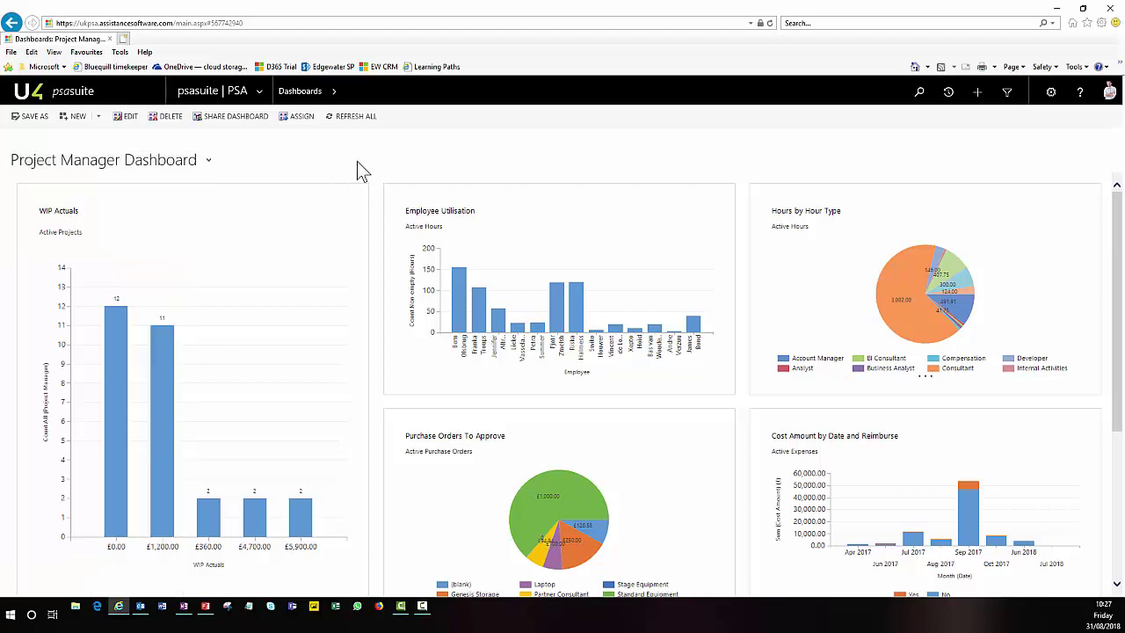